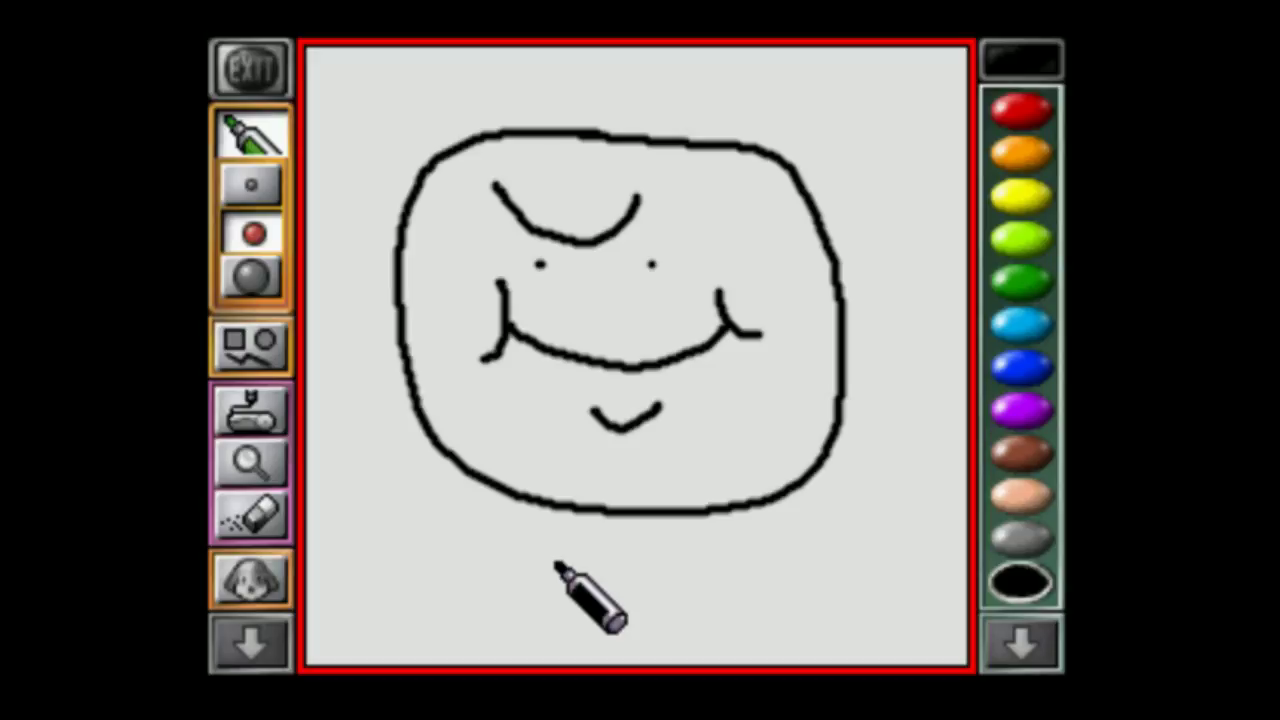
# Draw a black outline around each of the face's two pupils to form the eyes.
pyautogui.moveTo(527, 241)
pyautogui.mouseDown()
pyautogui.moveTo(518, 266)
pyautogui.moveTo(543, 251)
pyautogui.mouseUp()
pyautogui.click(540, 262)
pyautogui.moveTo(672, 256); pyautogui.dragTo(649, 262)
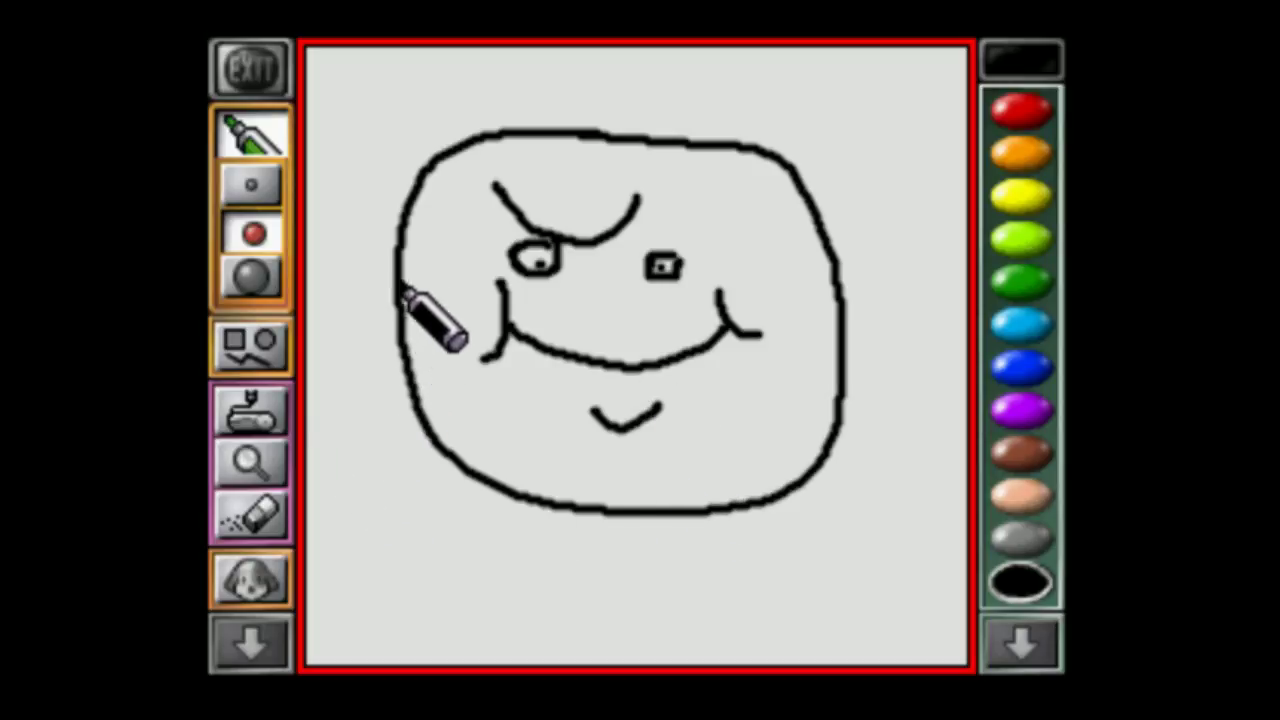
# Draw curved shoulder lines from both sides of the head to the canvas edges and a row of four teeth under the mouth.
pyautogui.moveTo(400, 238)
pyautogui.mouseDown()
pyautogui.moveTo(317, 257)
pyautogui.moveTo(300, 294)
pyautogui.mouseUp()
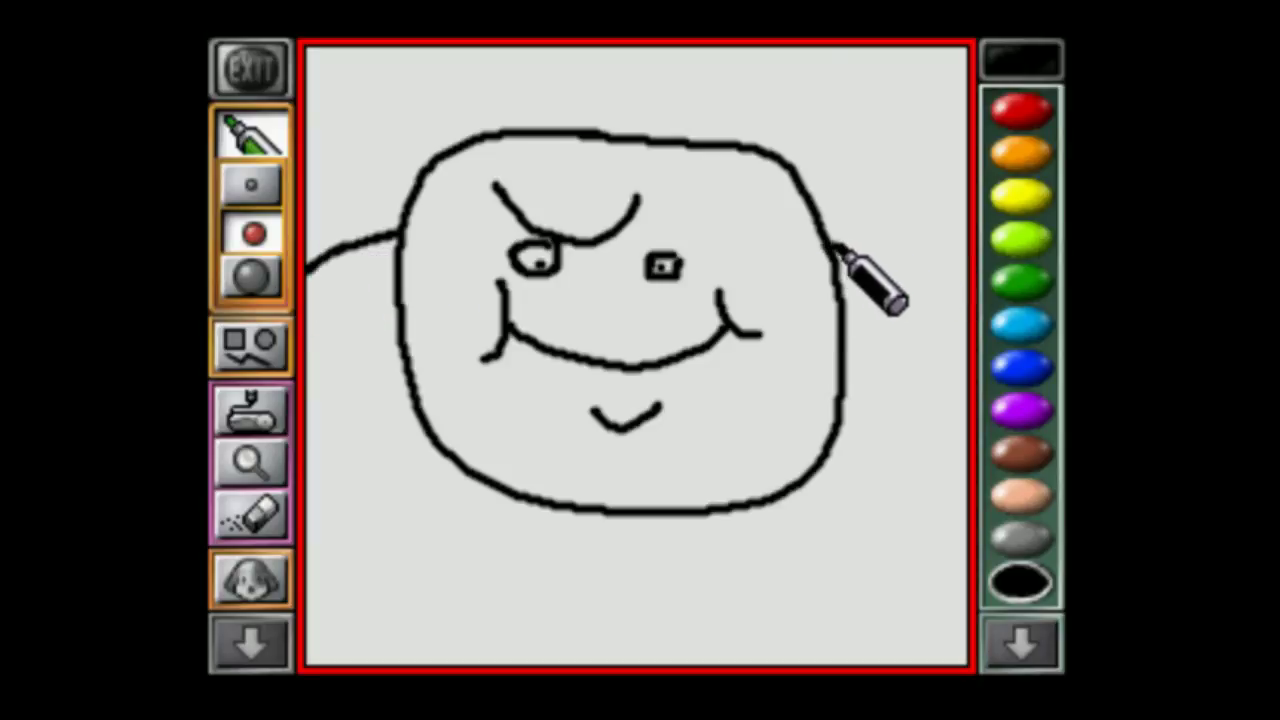
pyautogui.moveTo(836, 250); pyautogui.dragTo(916, 278)
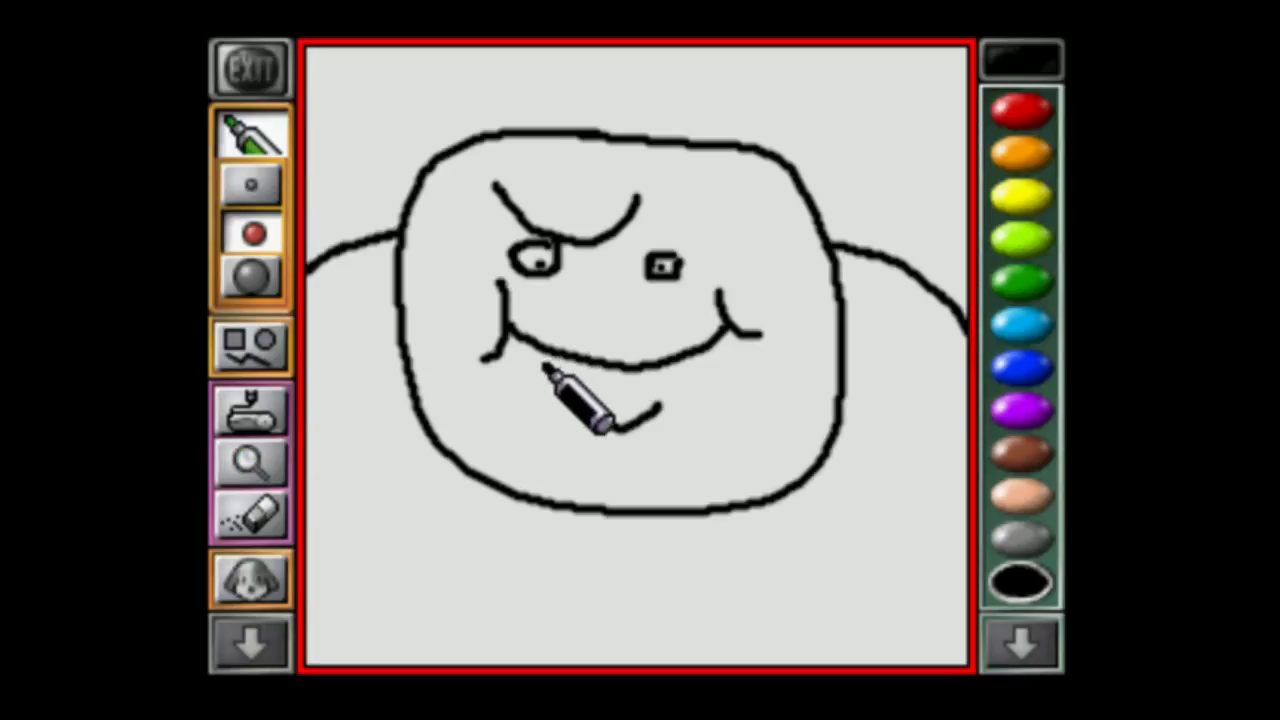
pyautogui.moveTo(548, 374); pyautogui.dragTo(583, 382)
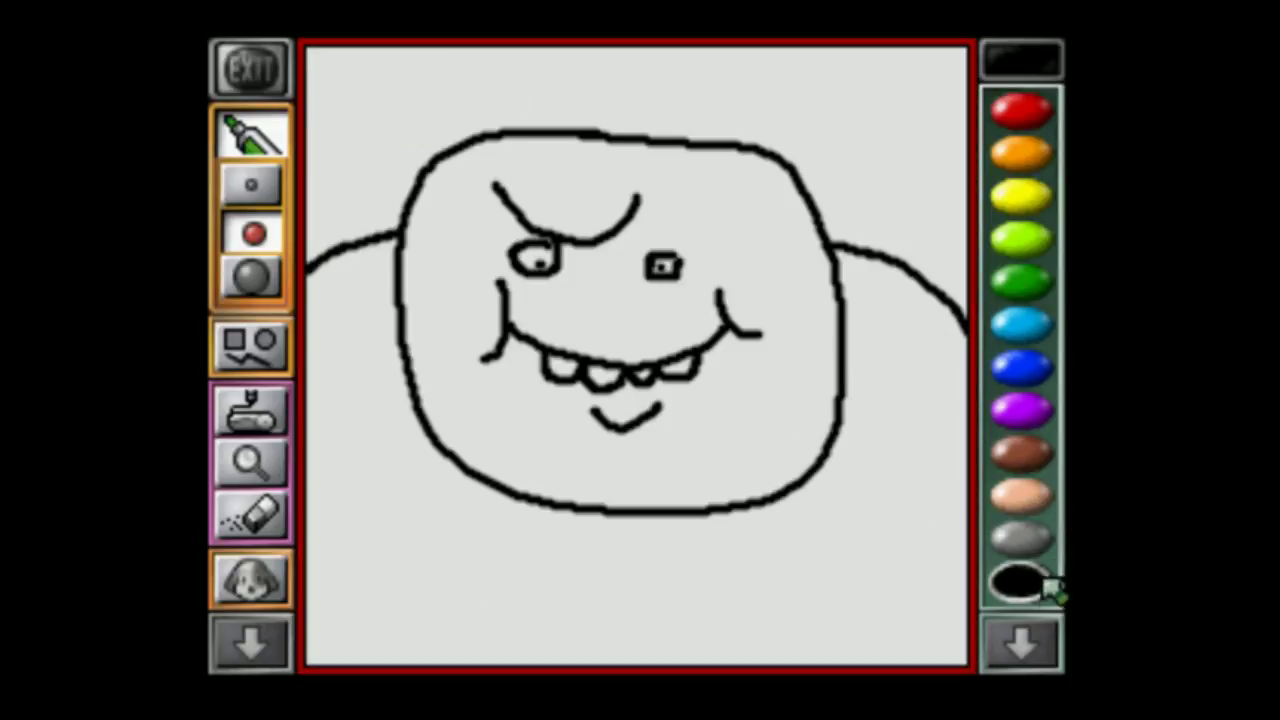
pyautogui.click(582, 322)
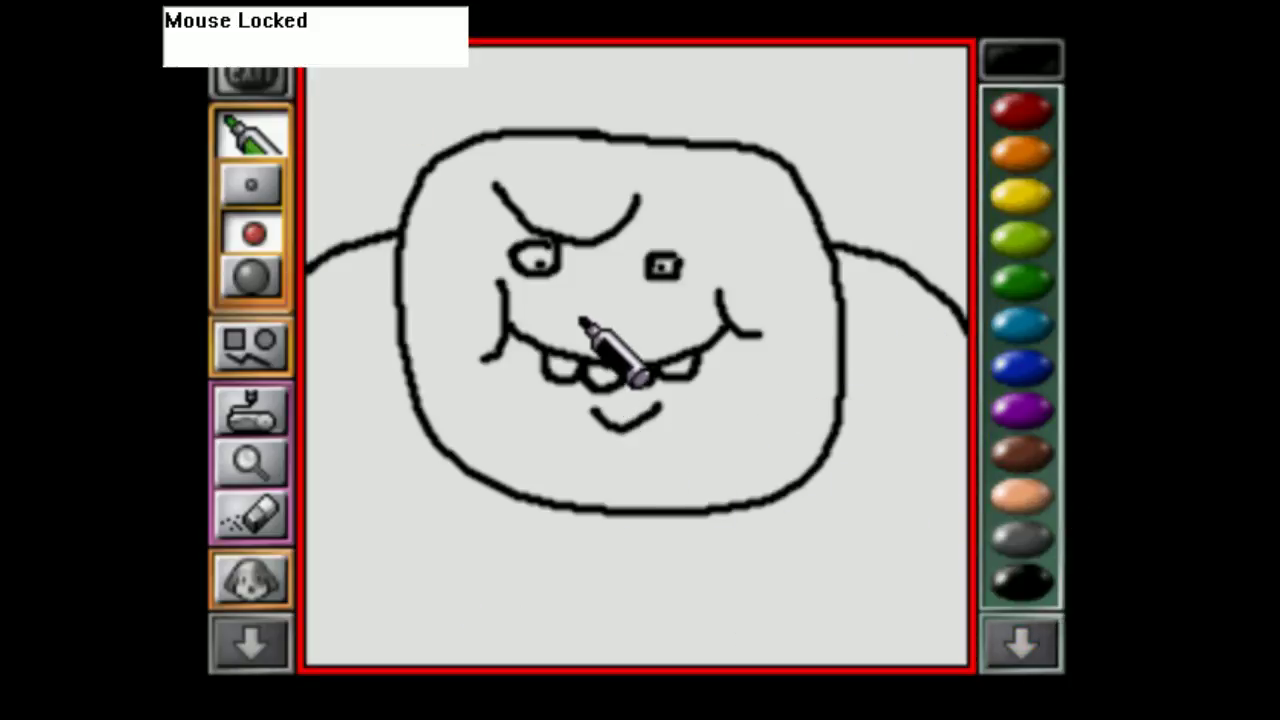
pyautogui.hotkey('ctrl', 'F10')
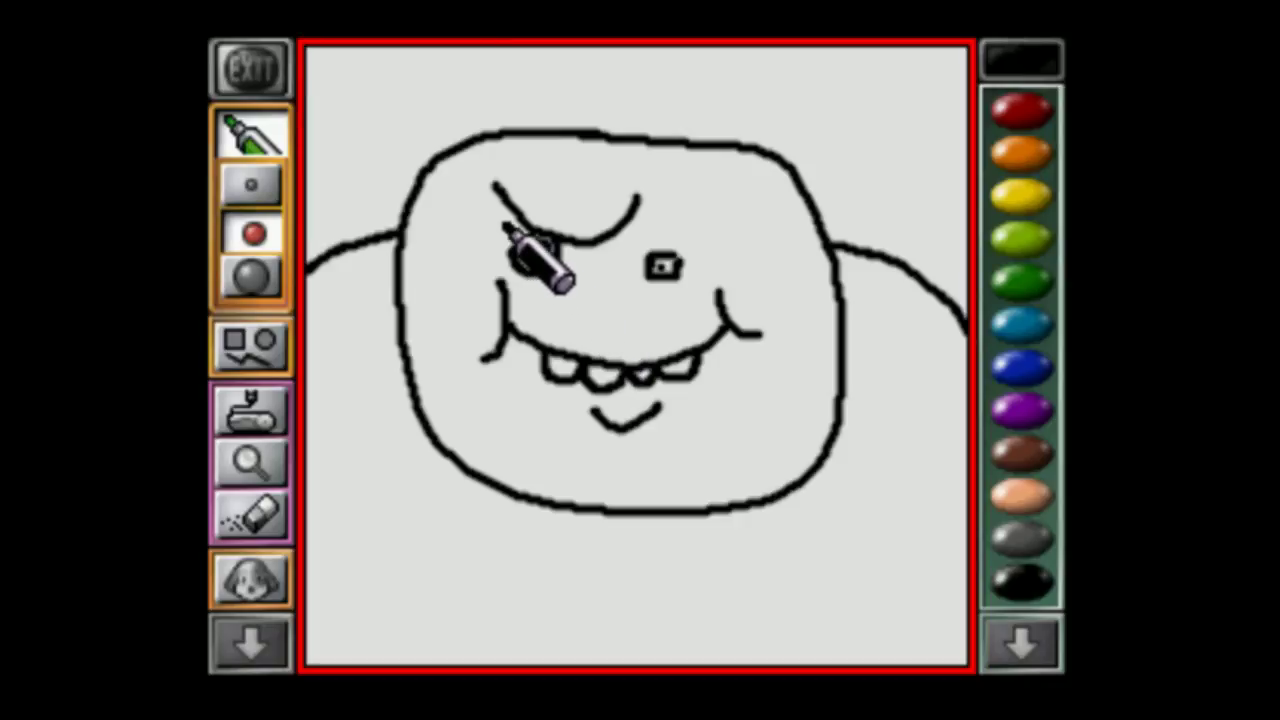
pyautogui.click(846, 487)
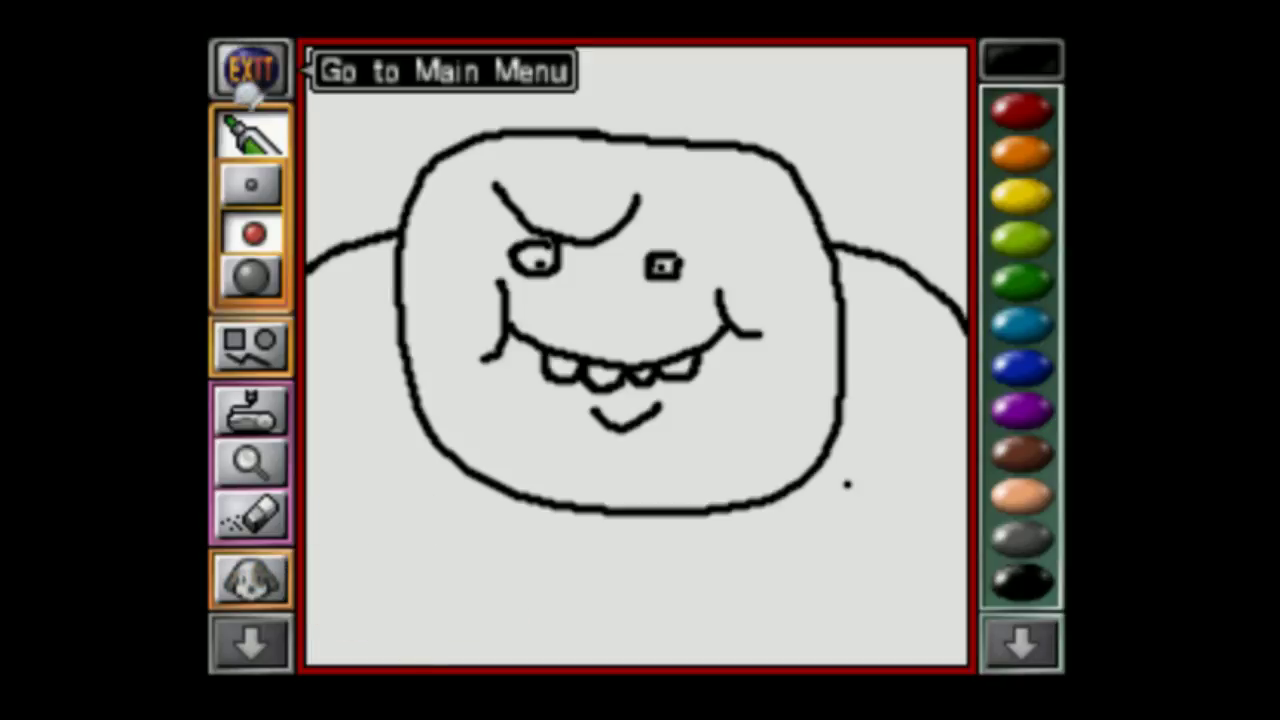
pyautogui.click(272, 652)
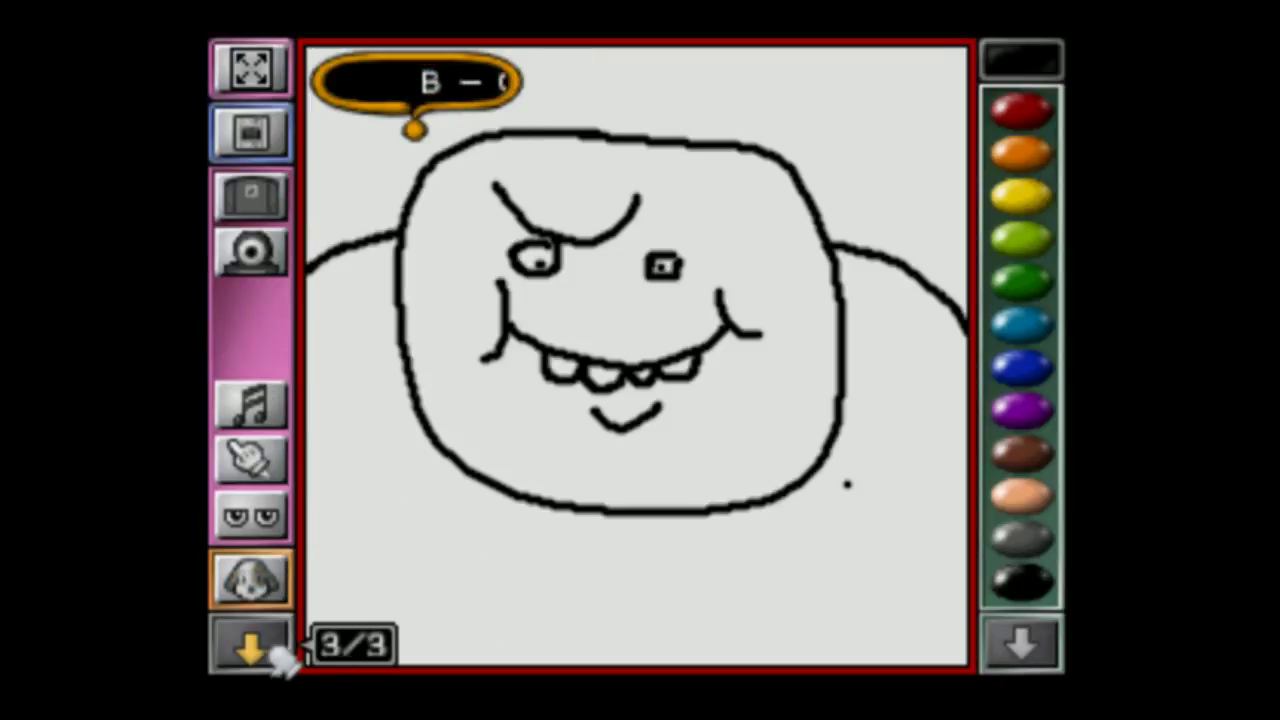
pyautogui.click(275, 652)
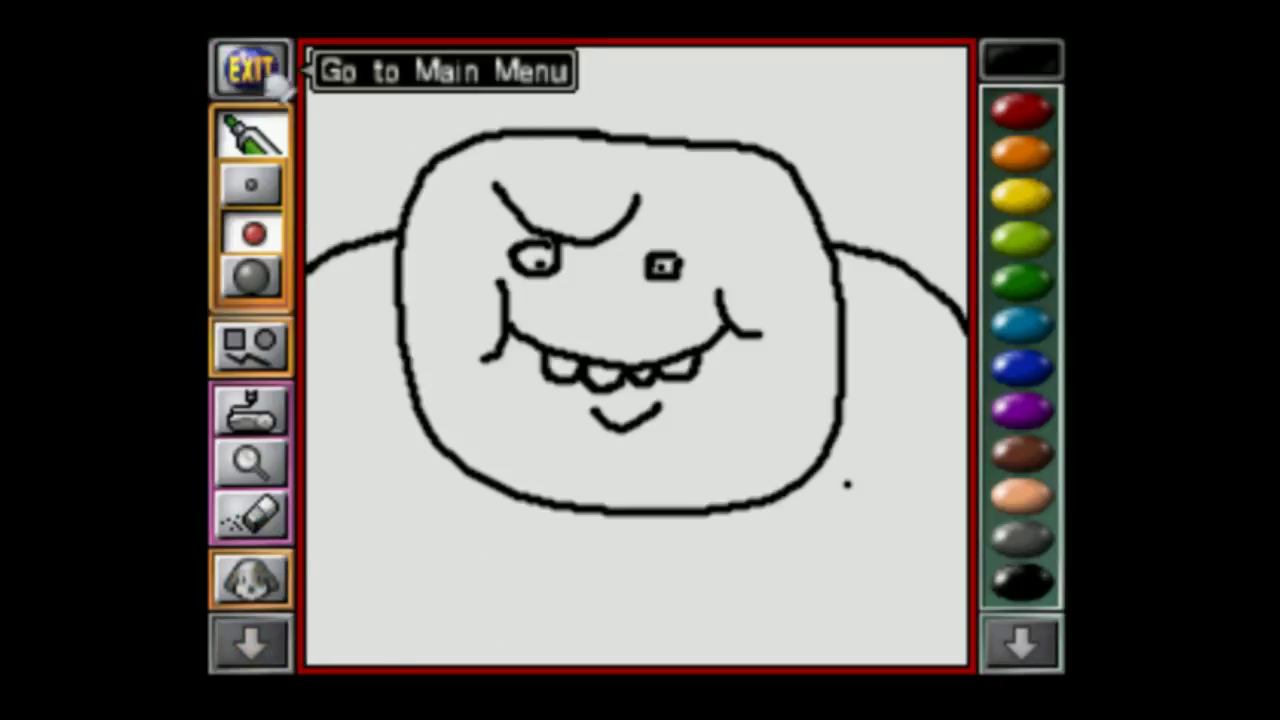
pyautogui.click(272, 652)
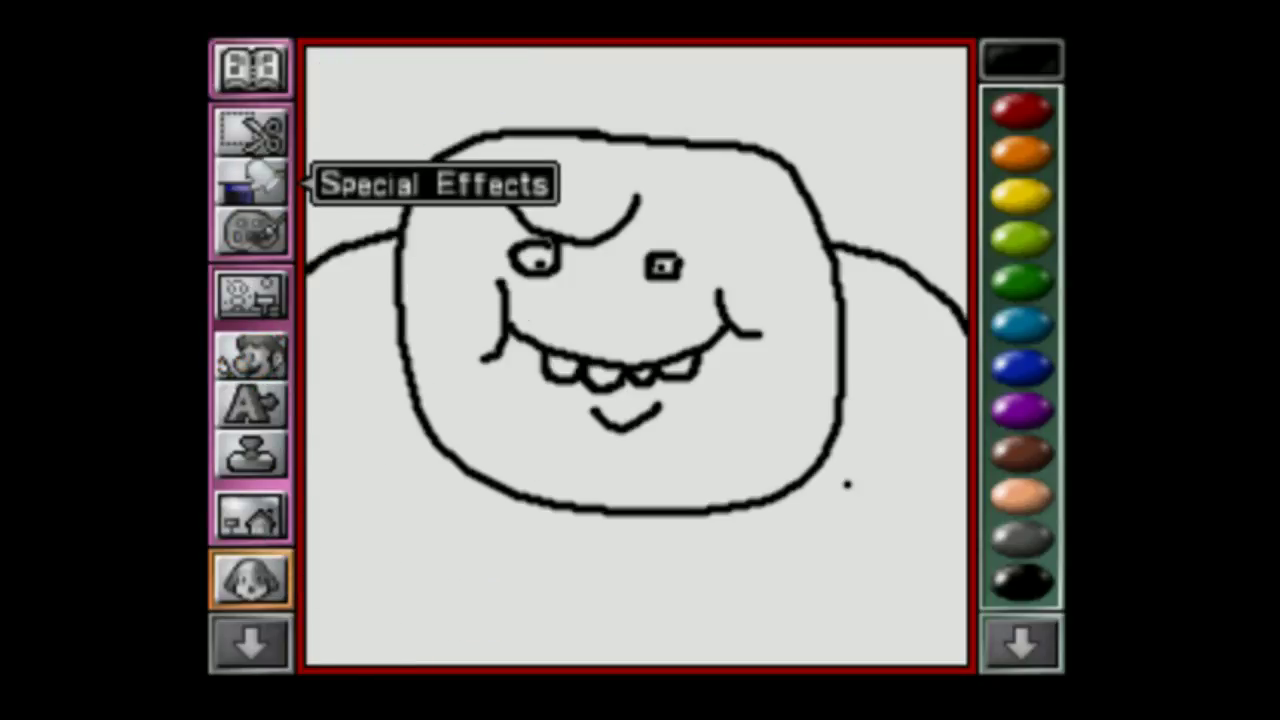
pyautogui.click(266, 645)
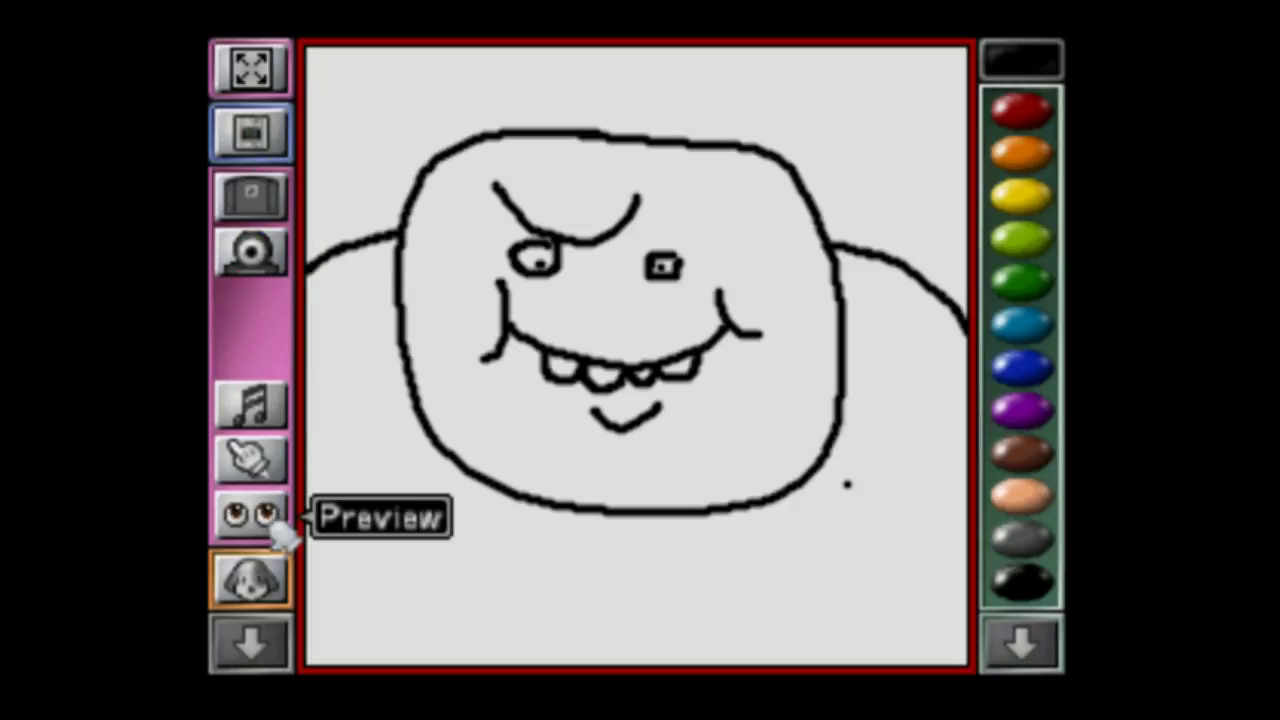
pyautogui.click(276, 640)
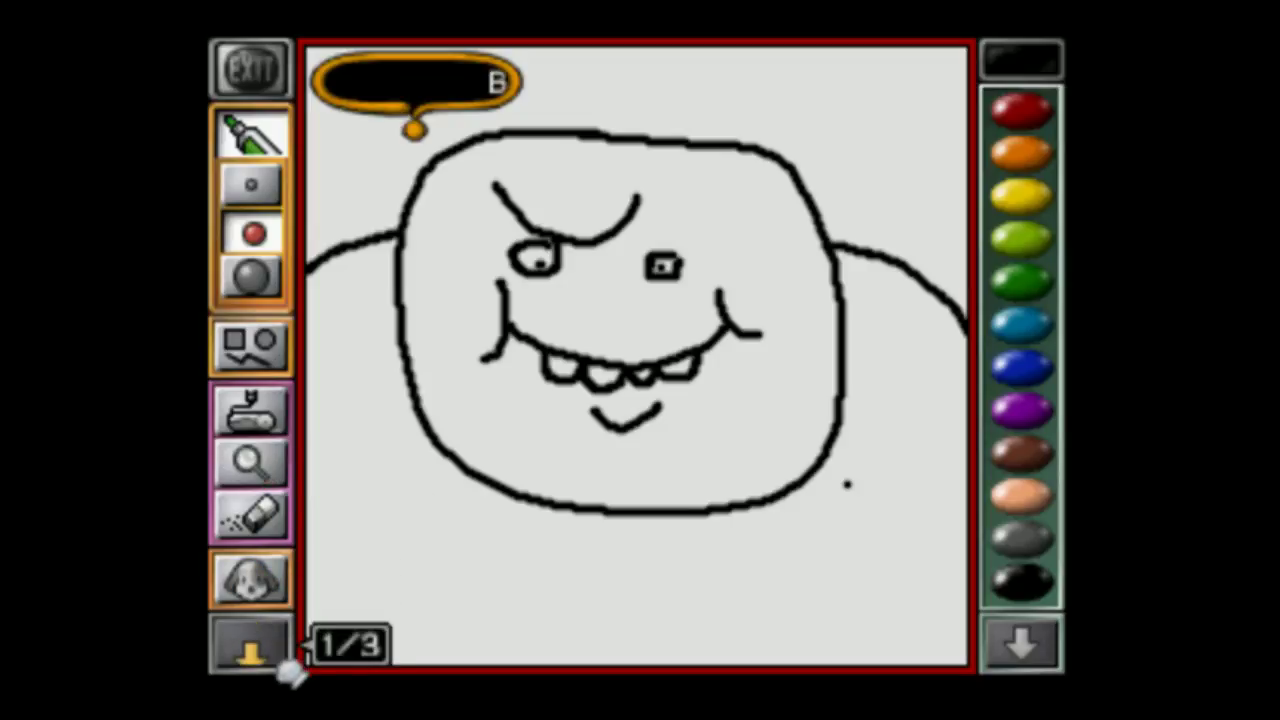
pyautogui.click(280, 660)
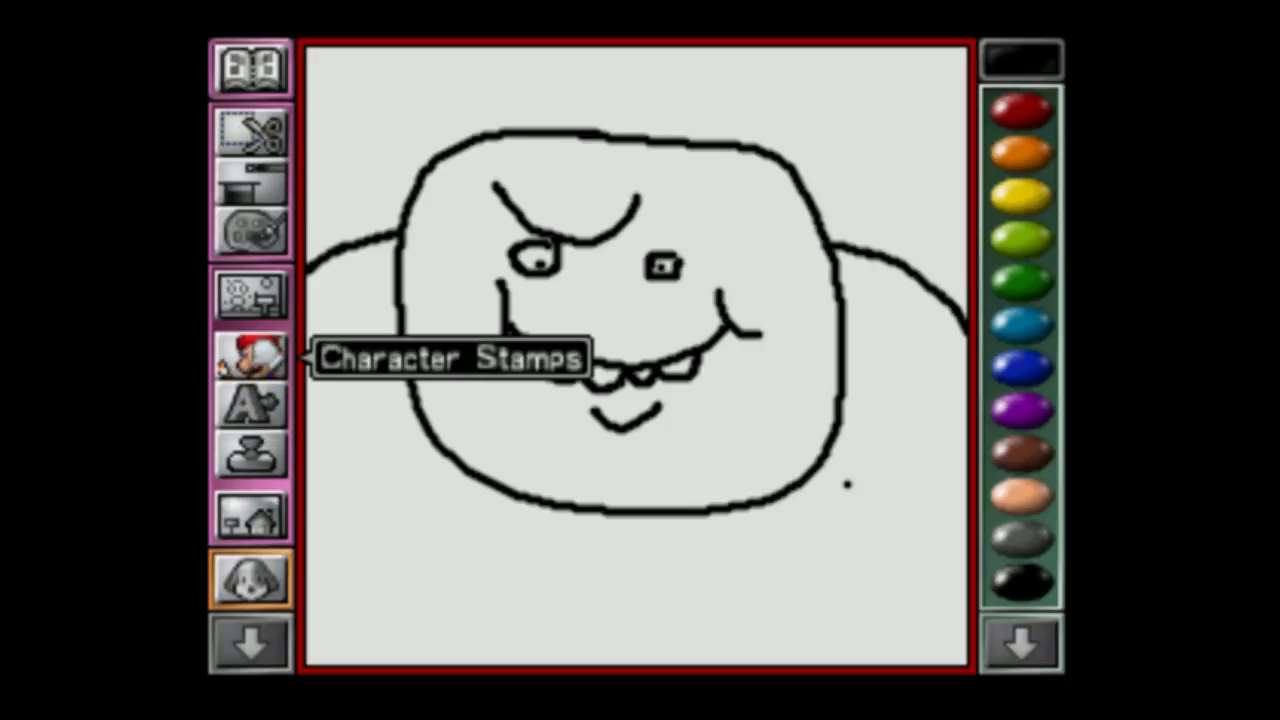
# Undo the stray dot beside the chin while in the character stamps, and return to the tool set.
pyautogui.click(262, 370)
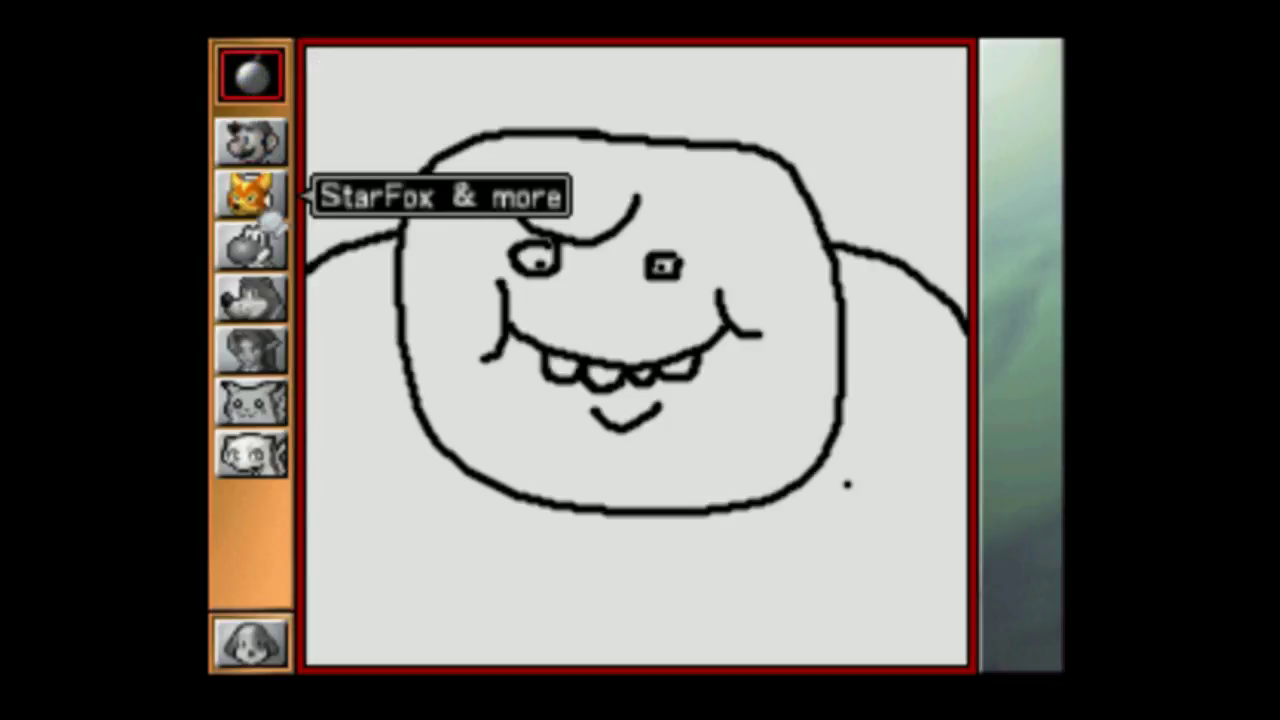
pyautogui.click(250, 655)
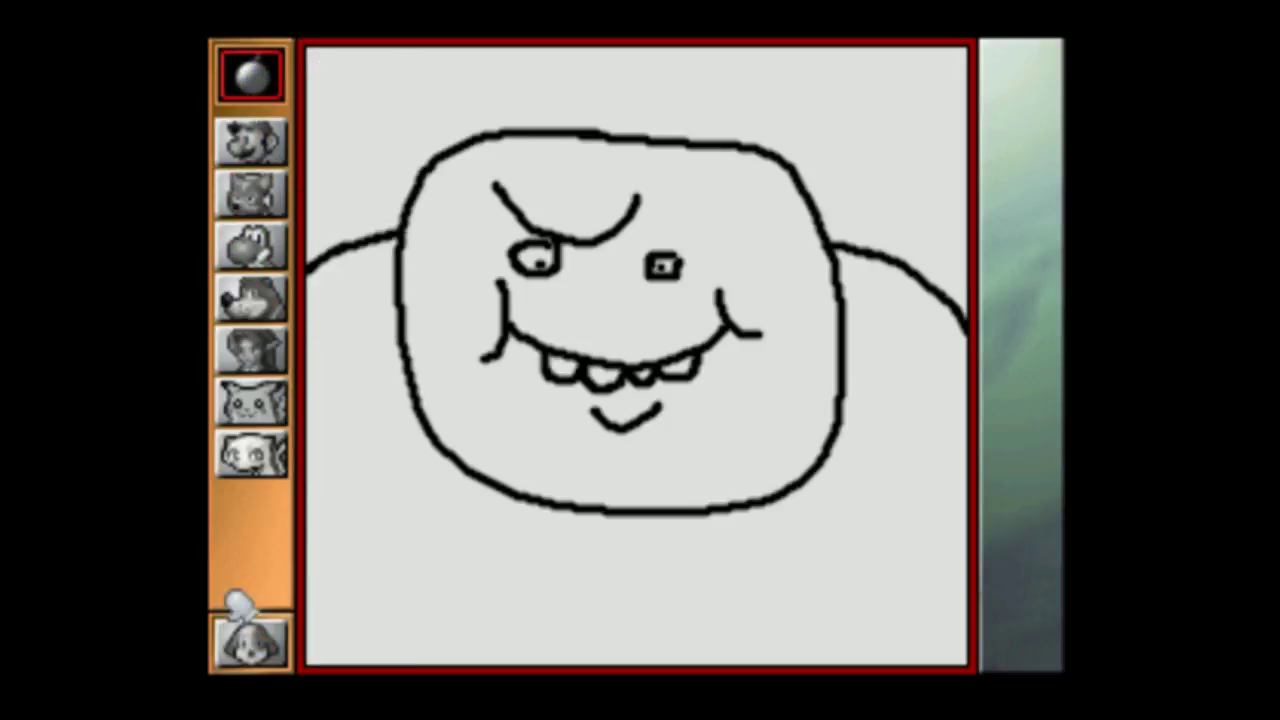
pyautogui.click(272, 82)
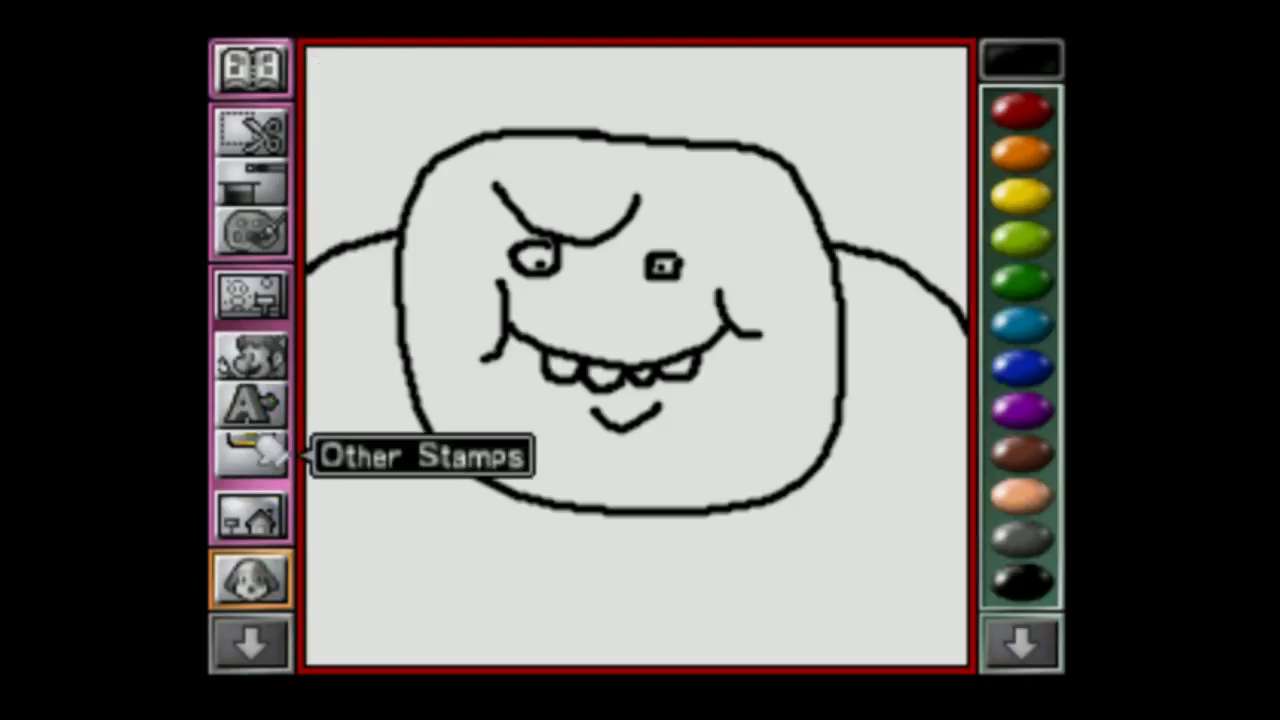
# Open the face-part set of Other Stamps and look through Ears & Eyes, Faces (2) and Faces (3).
pyautogui.click(262, 456)
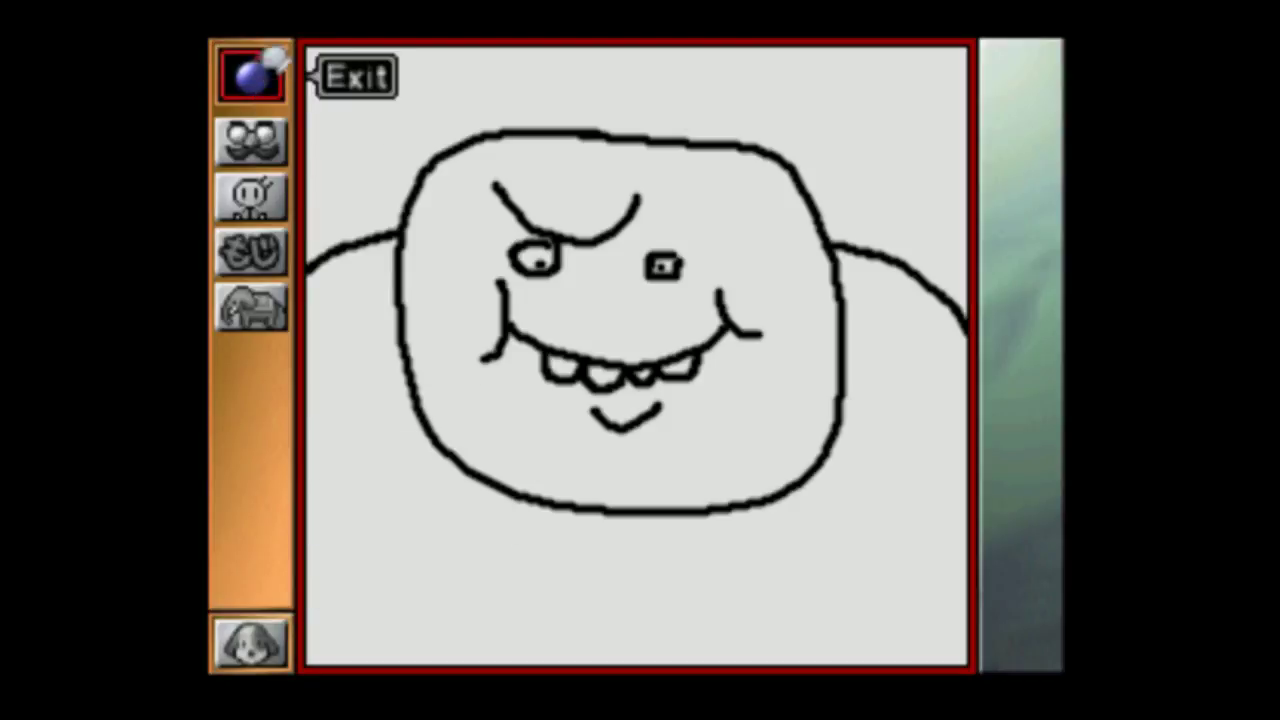
pyautogui.click(276, 172)
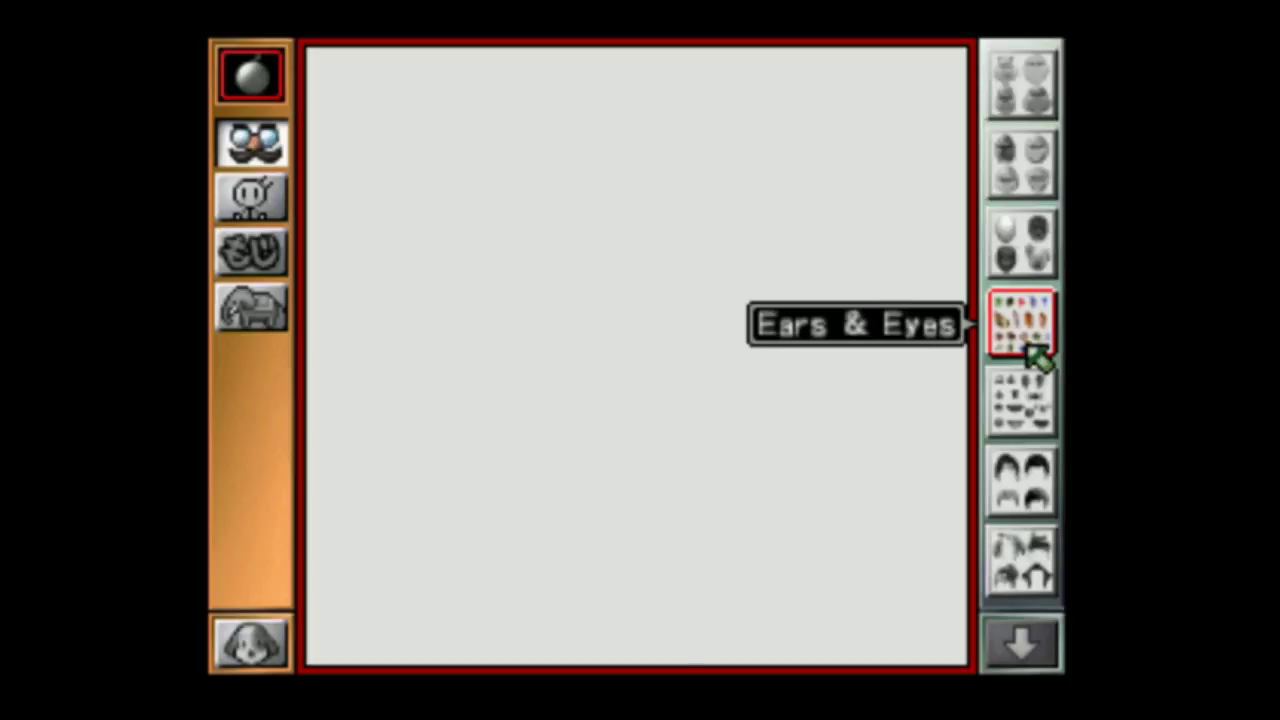
pyautogui.click(1038, 358)
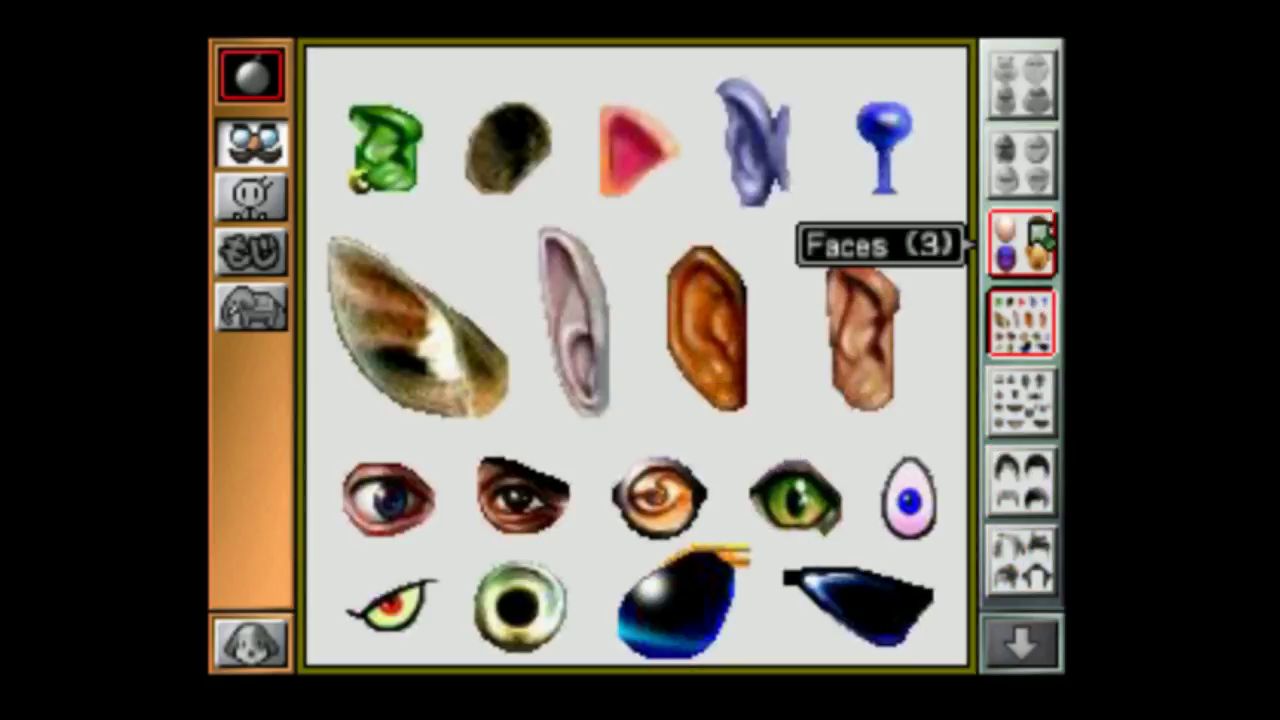
pyautogui.click(1038, 162)
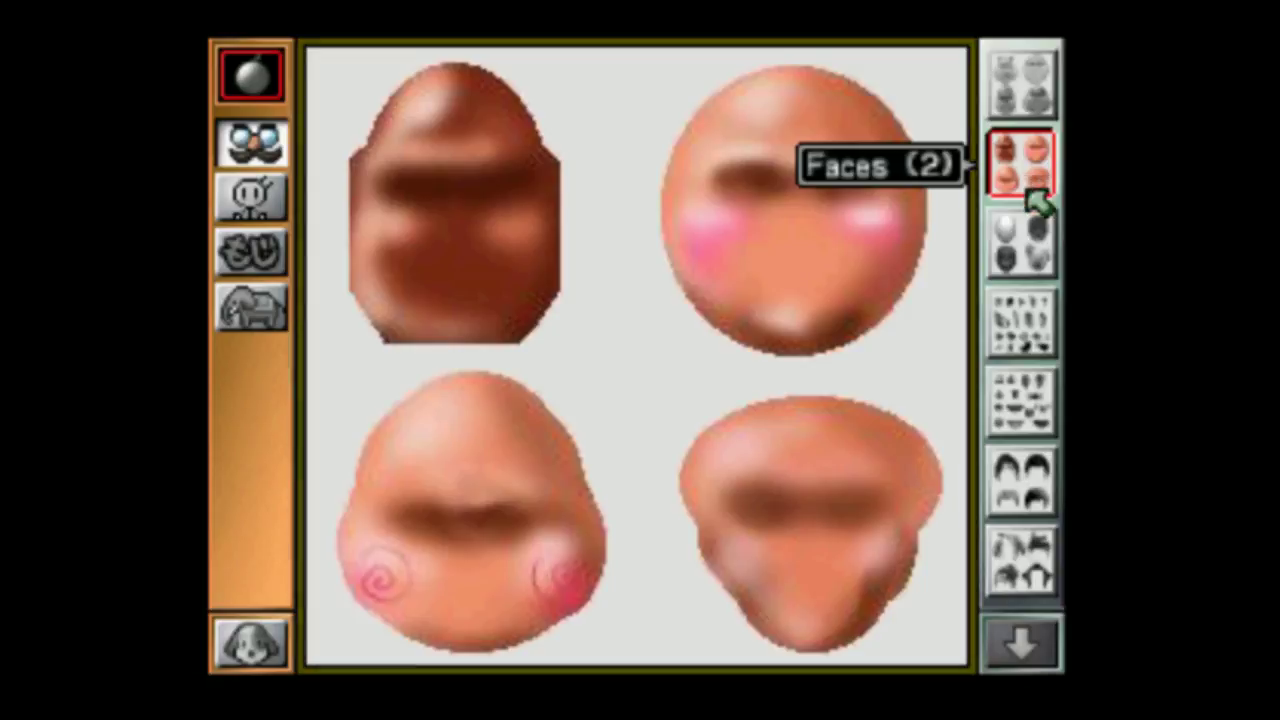
pyautogui.click(1026, 236)
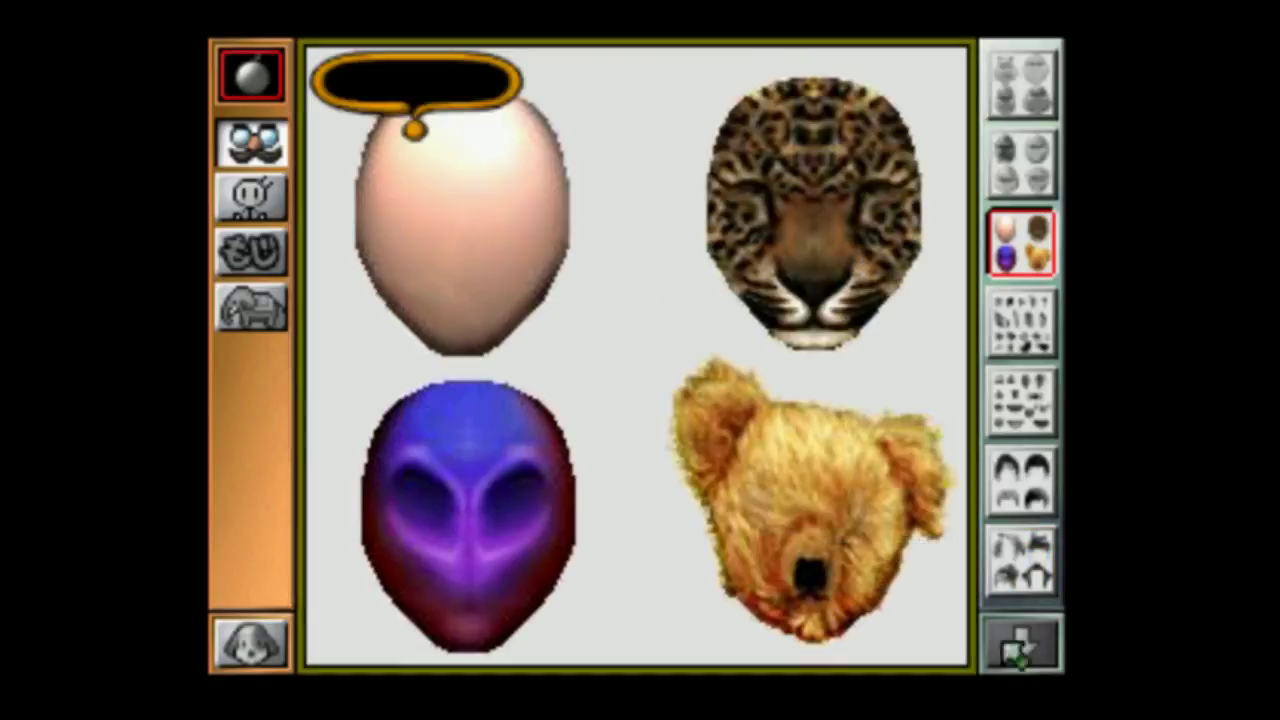
# Pick the large green eye with lashes from the cartoon eye stamps and stamp it over the face's eyes.
pyautogui.click(1044, 628)
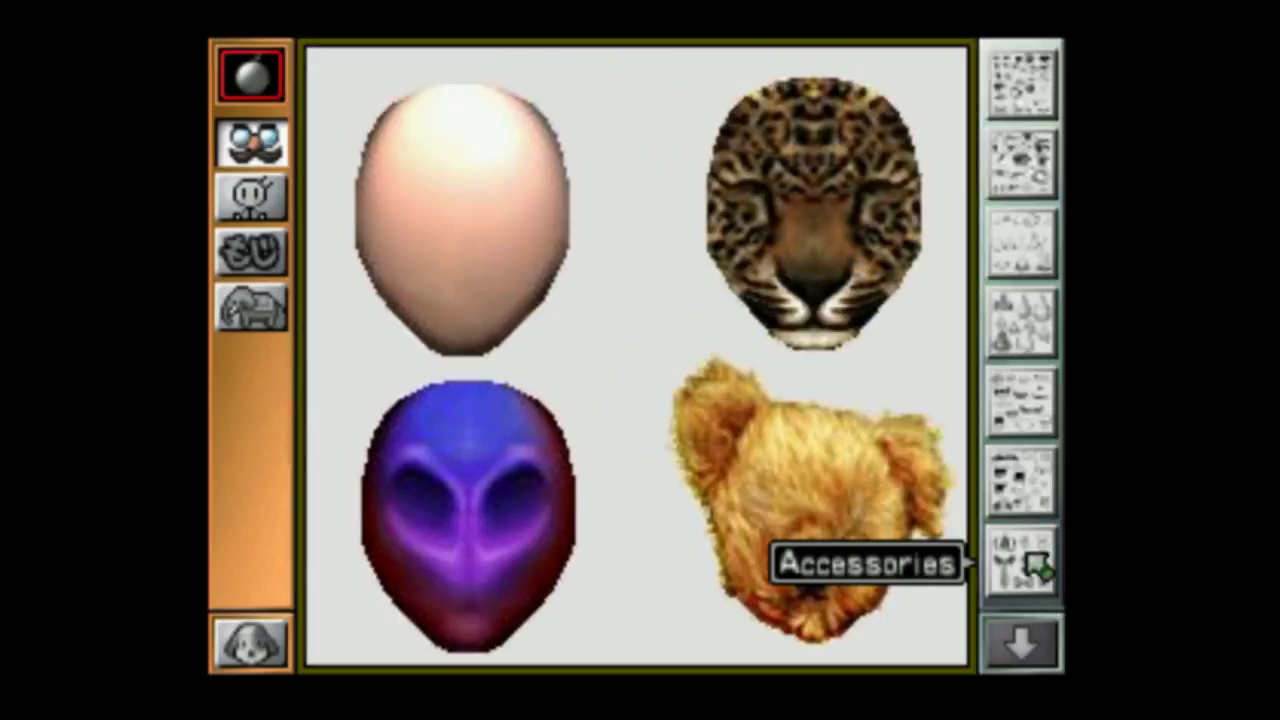
pyautogui.click(1024, 150)
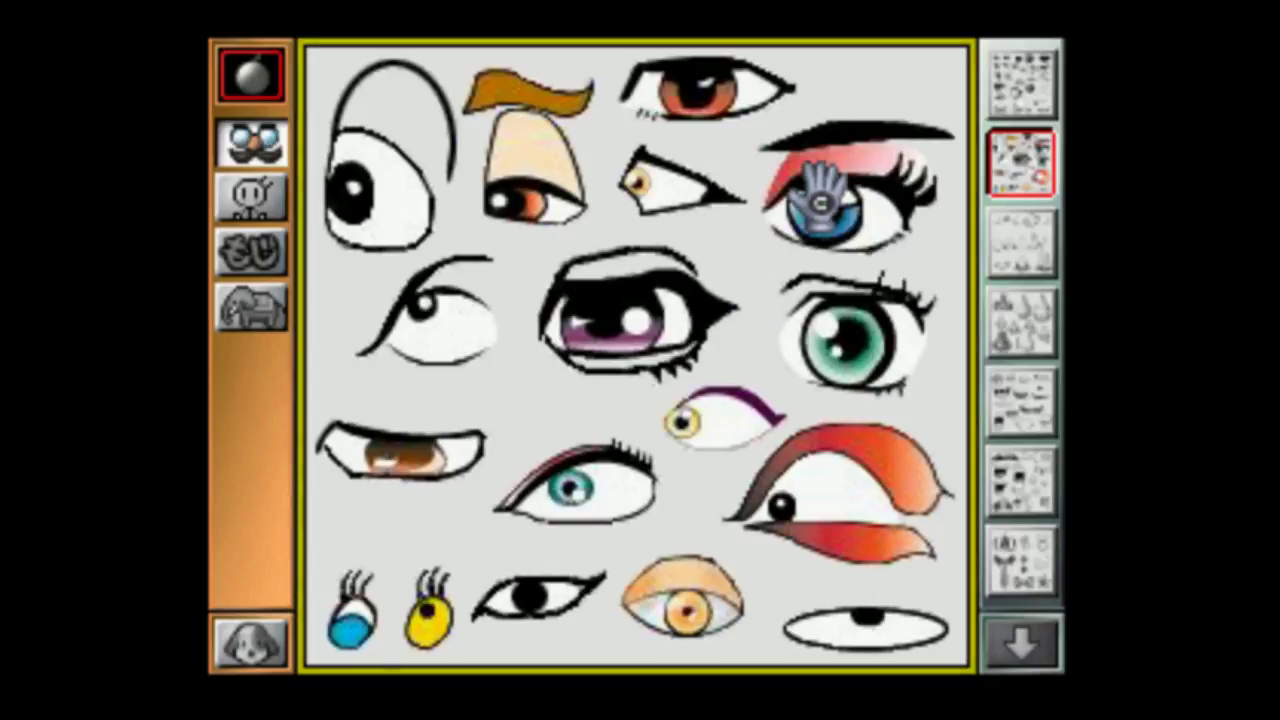
pyautogui.click(876, 365)
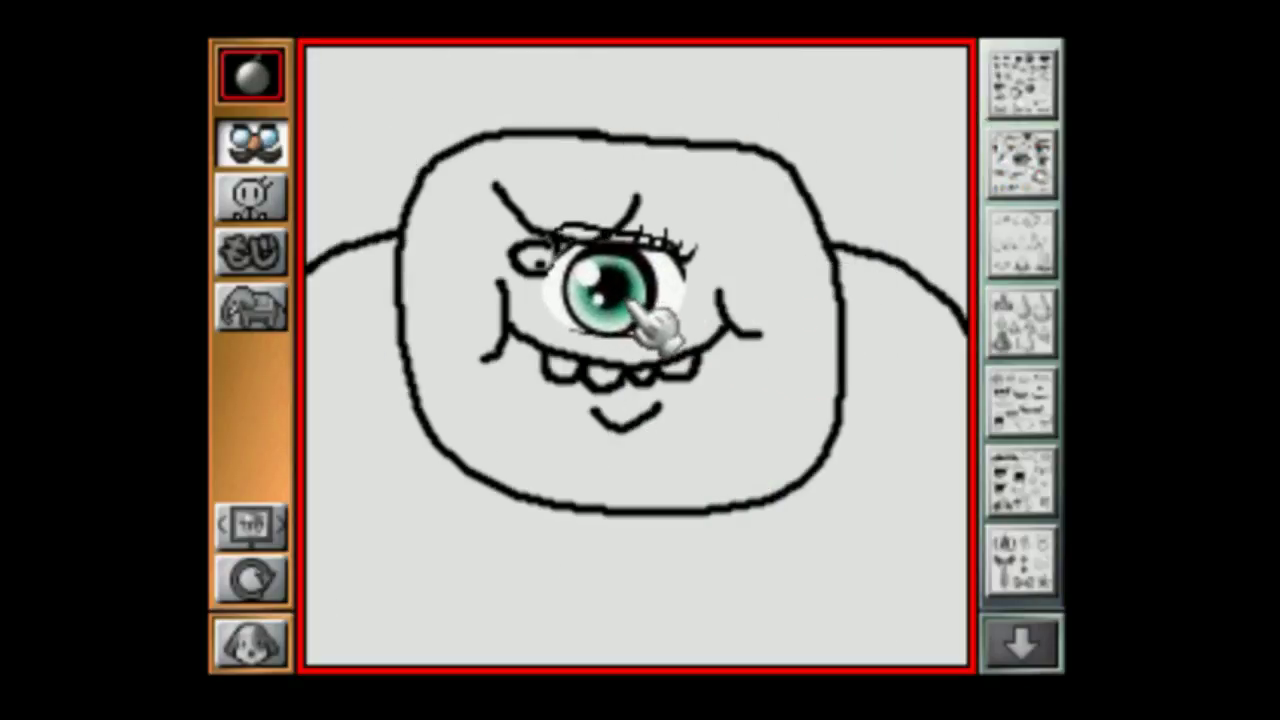
pyautogui.click(600, 298)
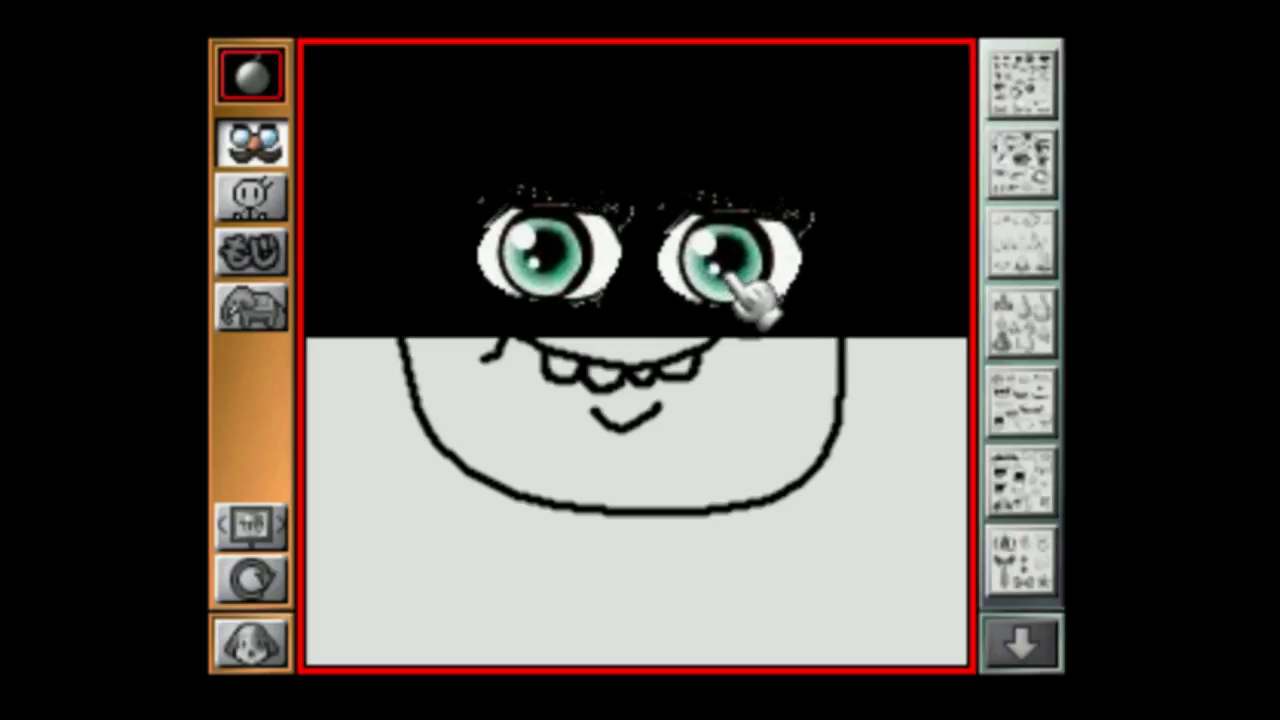
pyautogui.click(757, 297)
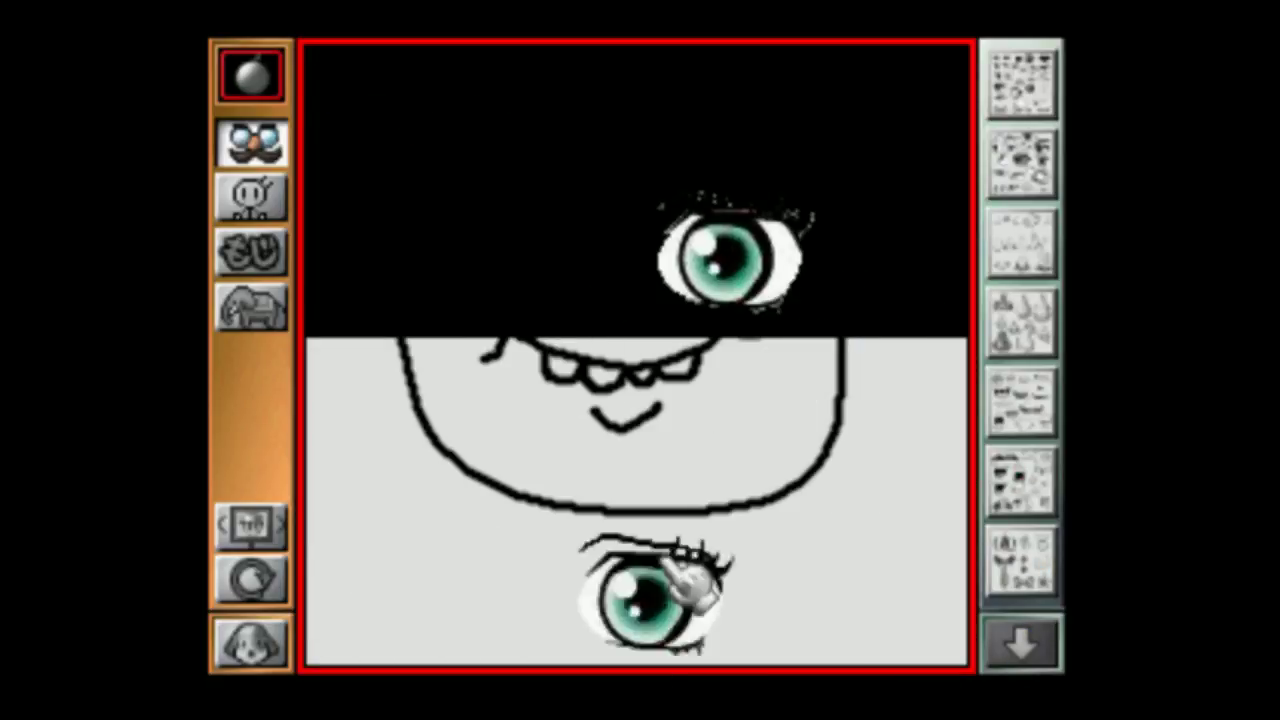
# Stamp further copies of the green eye across the upper half of the face.
pyautogui.click(1022, 640)
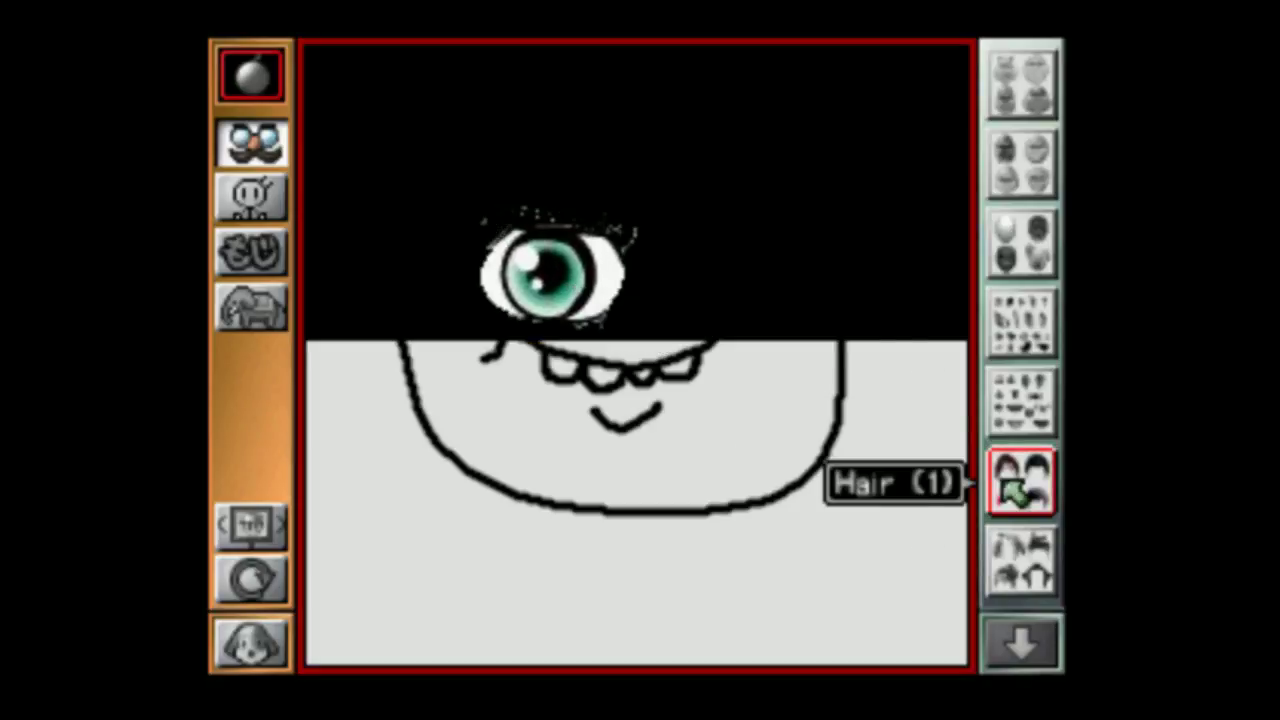
pyautogui.moveTo(750, 260); pyautogui.dragTo(727, 331)
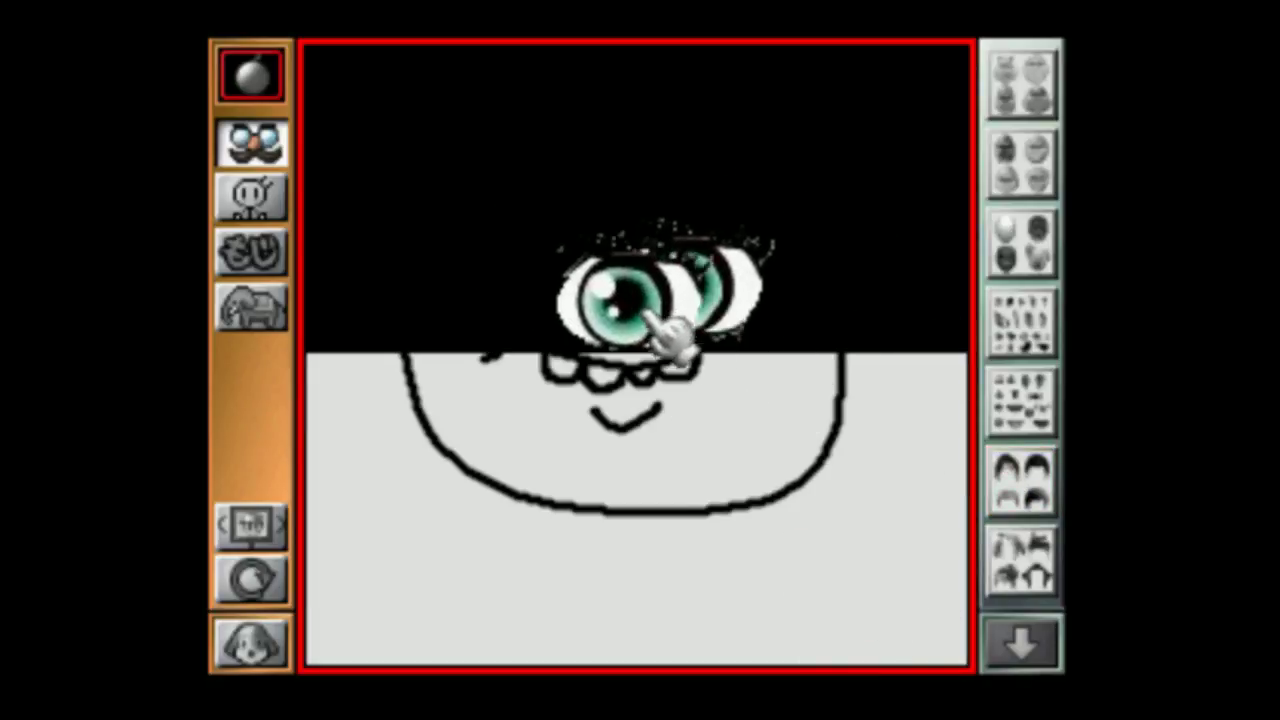
pyautogui.click(605, 335)
pyautogui.click(660, 262)
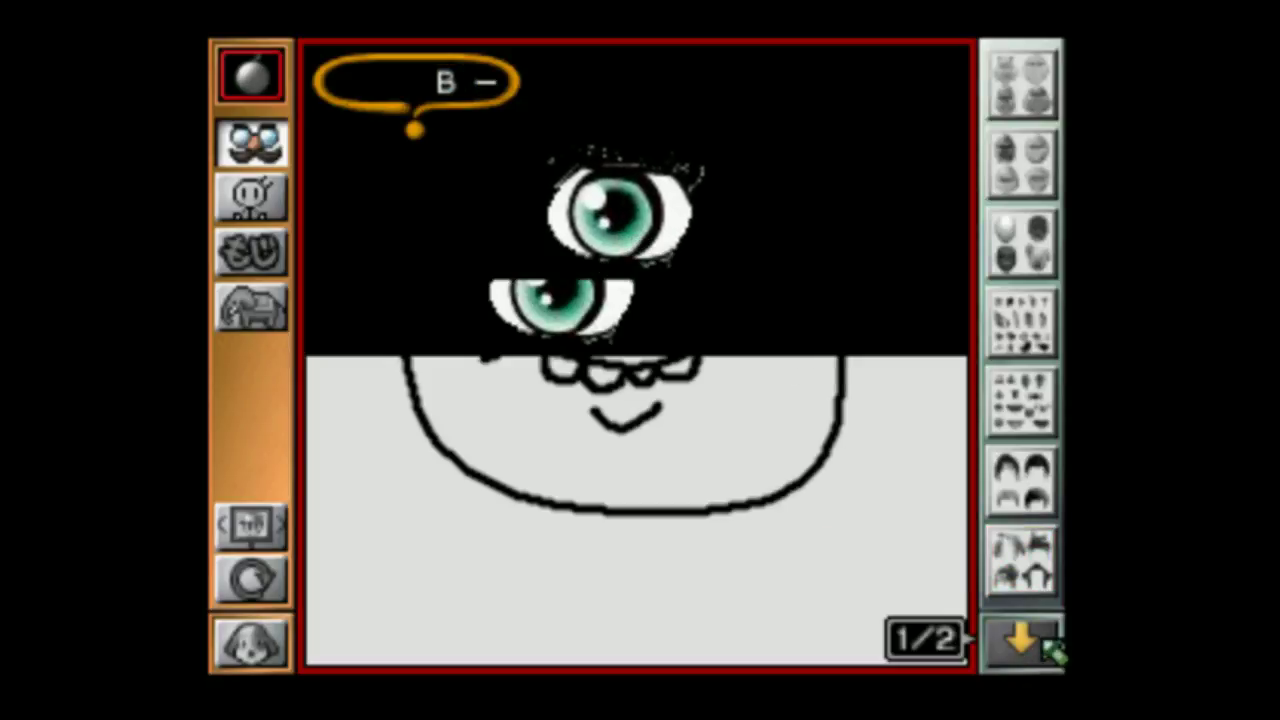
# Stamp the small orange nose with nostril hairs from Noses (2) in the middle of the face and leave the stamp set.
pyautogui.click(1045, 650)
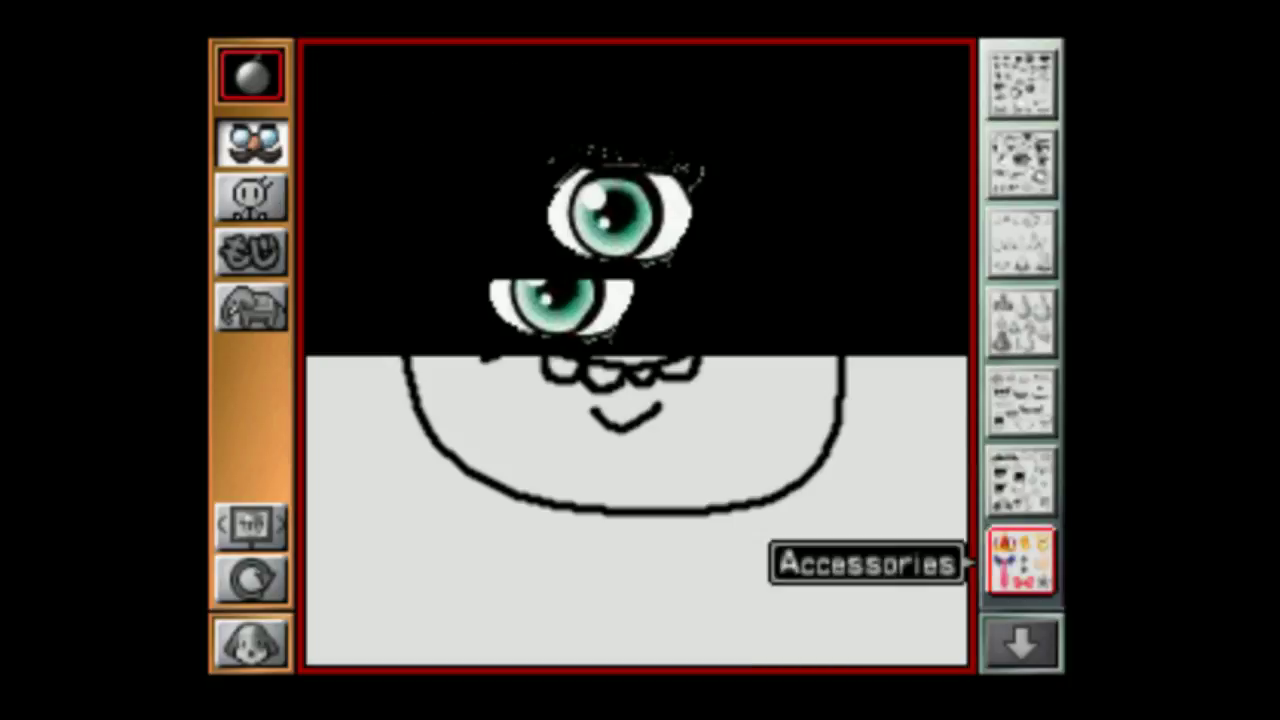
pyautogui.click(1037, 350)
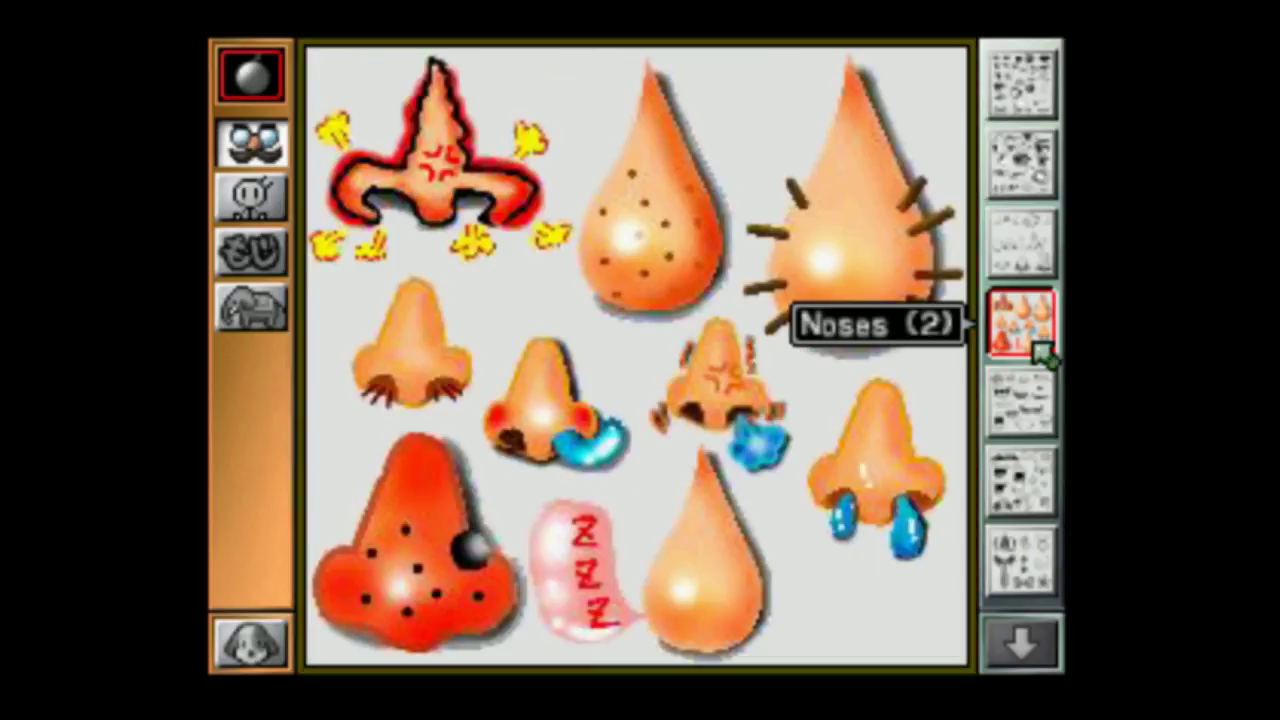
pyautogui.click(425, 330)
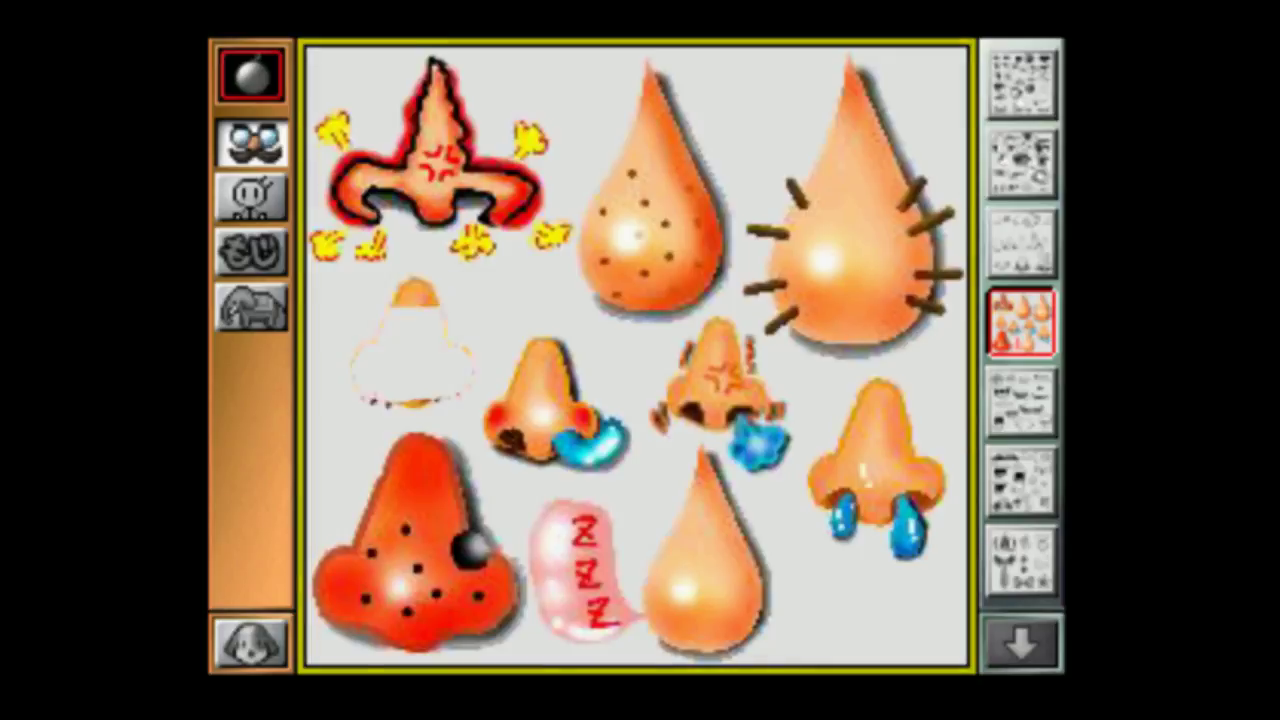
pyautogui.click(665, 350)
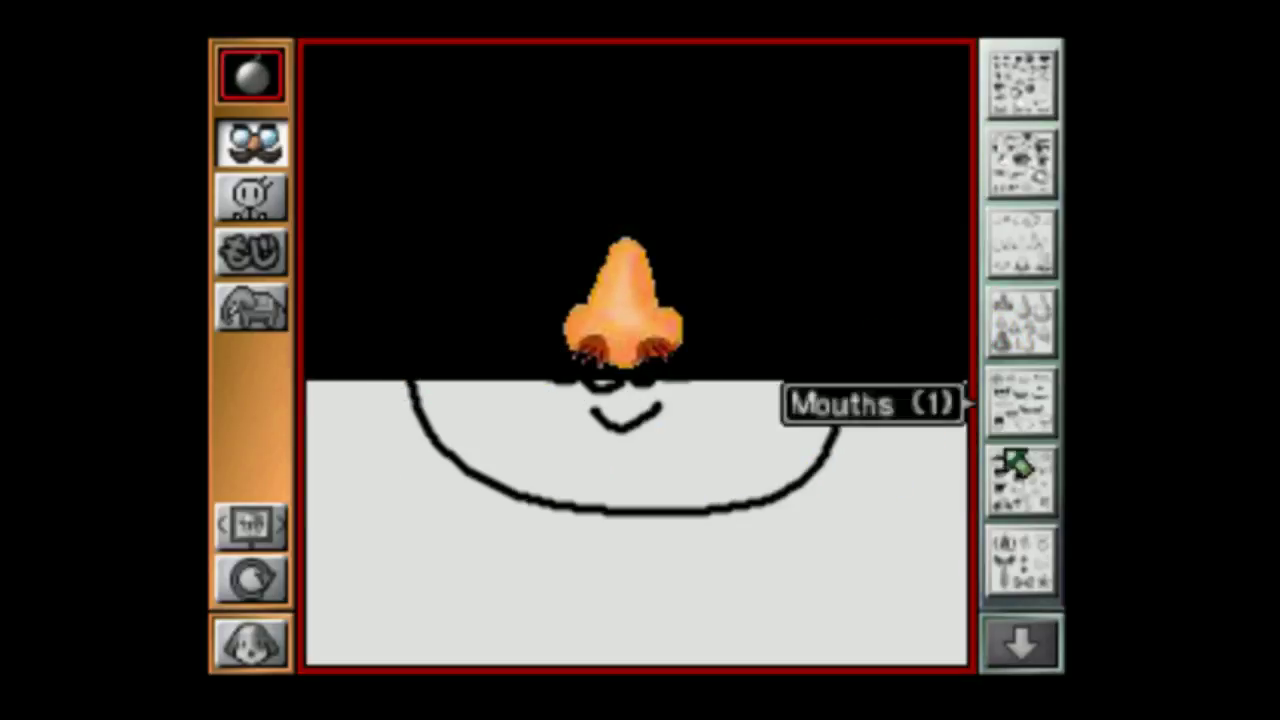
pyautogui.click(1022, 482)
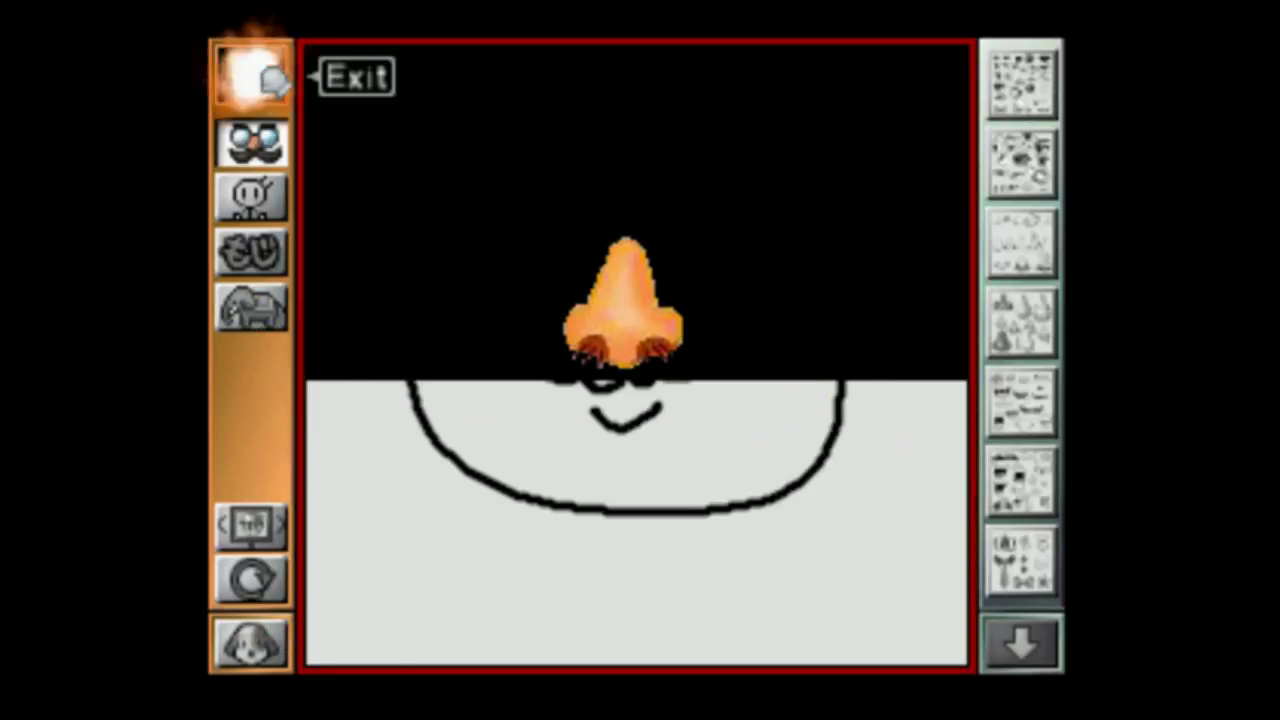
pyautogui.click(255, 76)
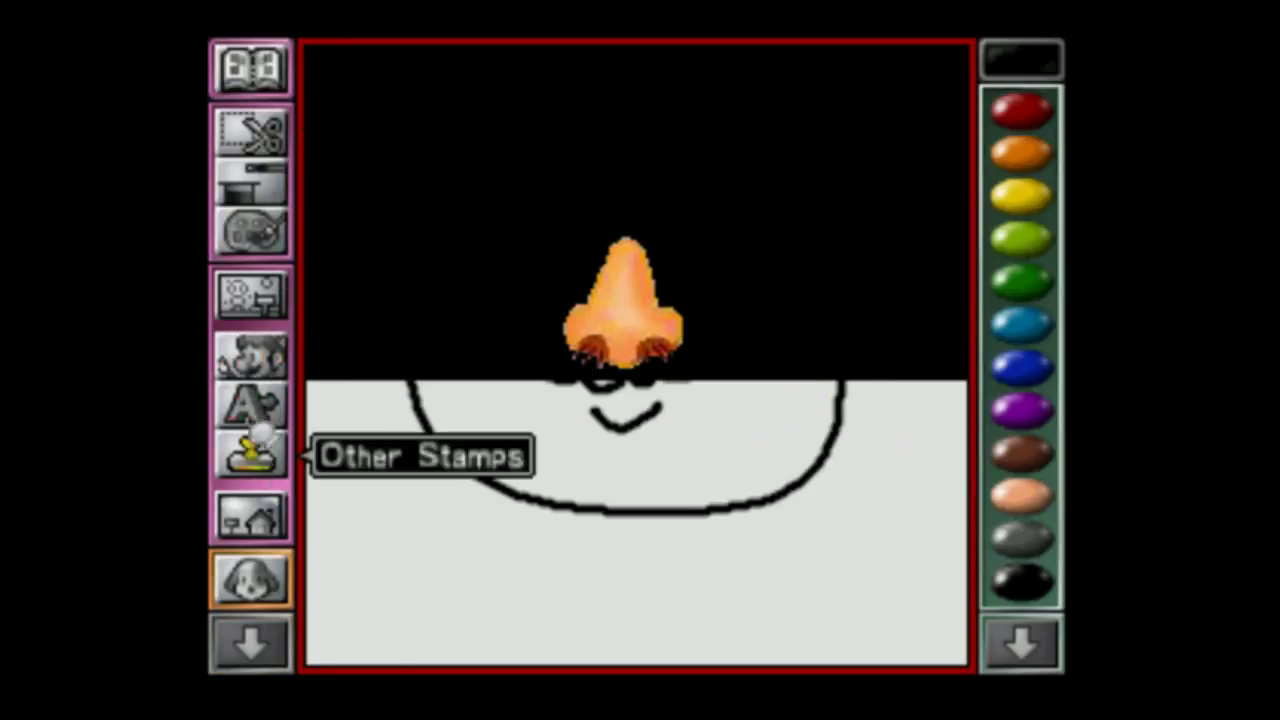
# Return to the pen, set it to white and thick, and dot two eyes above the nose.
pyautogui.click(255, 643)
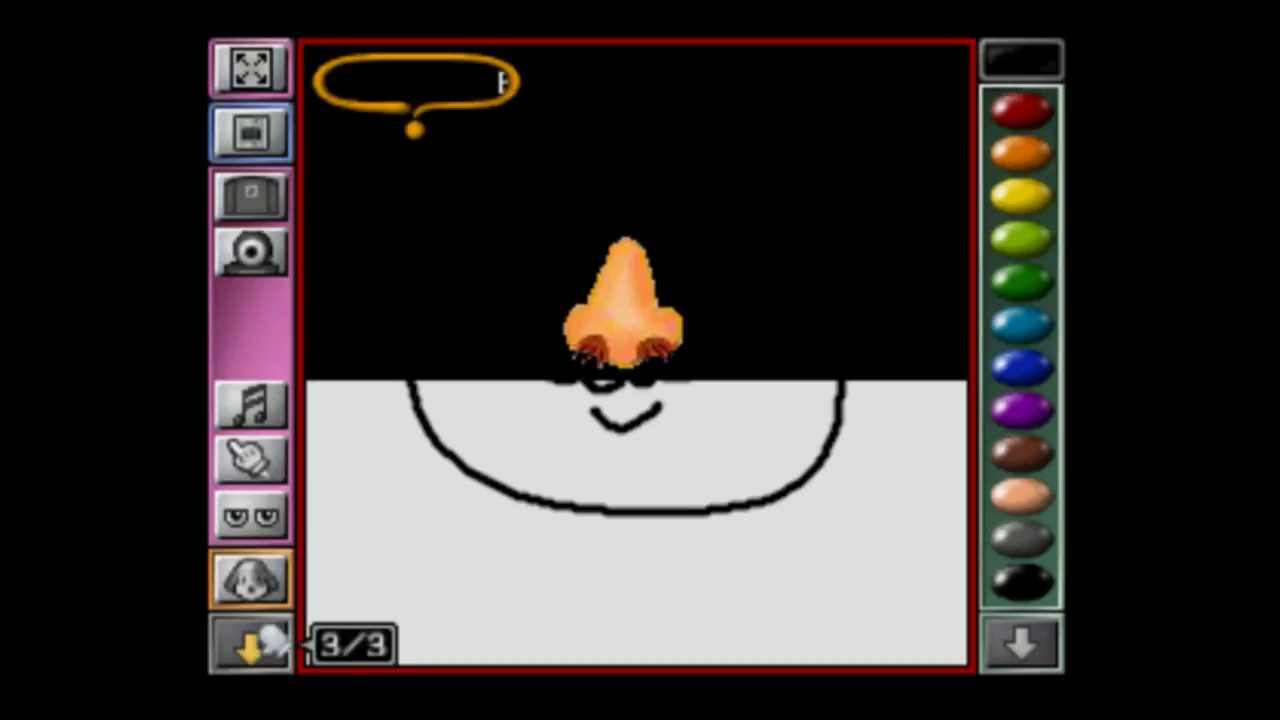
pyautogui.click(255, 643)
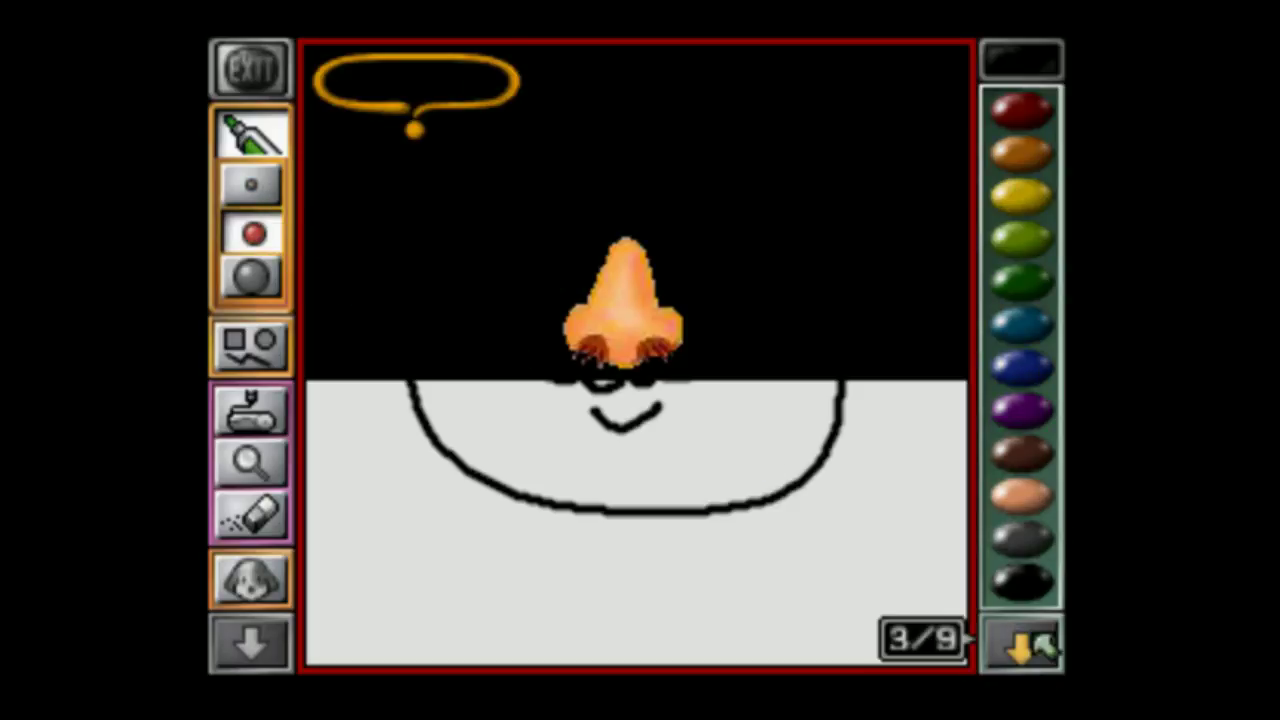
pyautogui.click(1022, 643)
pyautogui.click(1022, 643)
pyautogui.click(1022, 643)
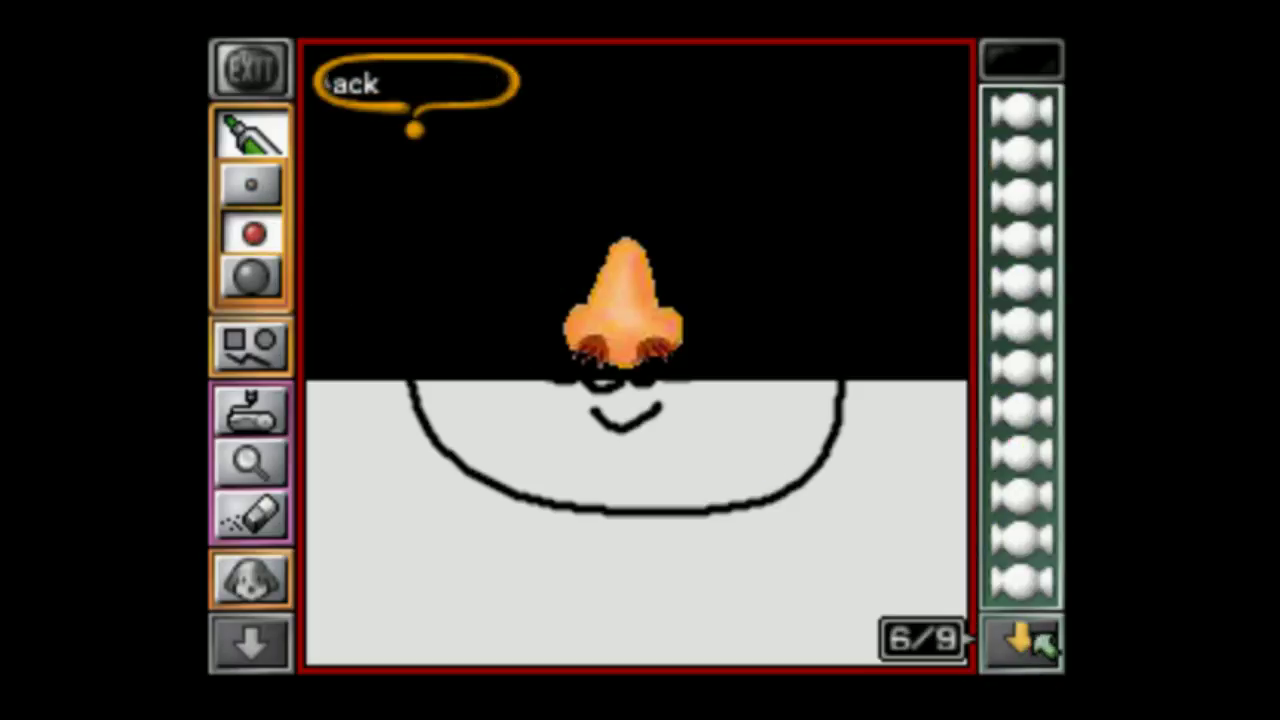
pyautogui.click(1022, 643)
pyautogui.click(1022, 643)
pyautogui.click(1022, 643)
pyautogui.click(1022, 643)
pyautogui.click(1022, 643)
pyautogui.click(1040, 537)
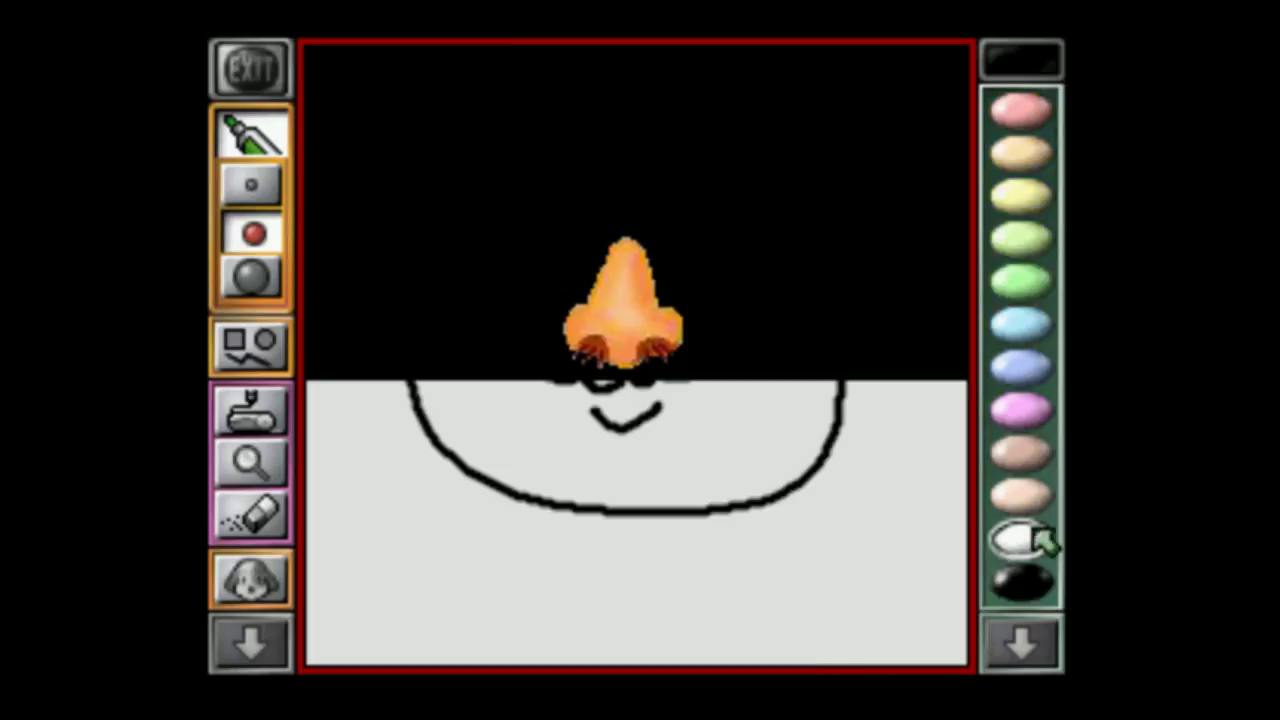
pyautogui.click(251, 277)
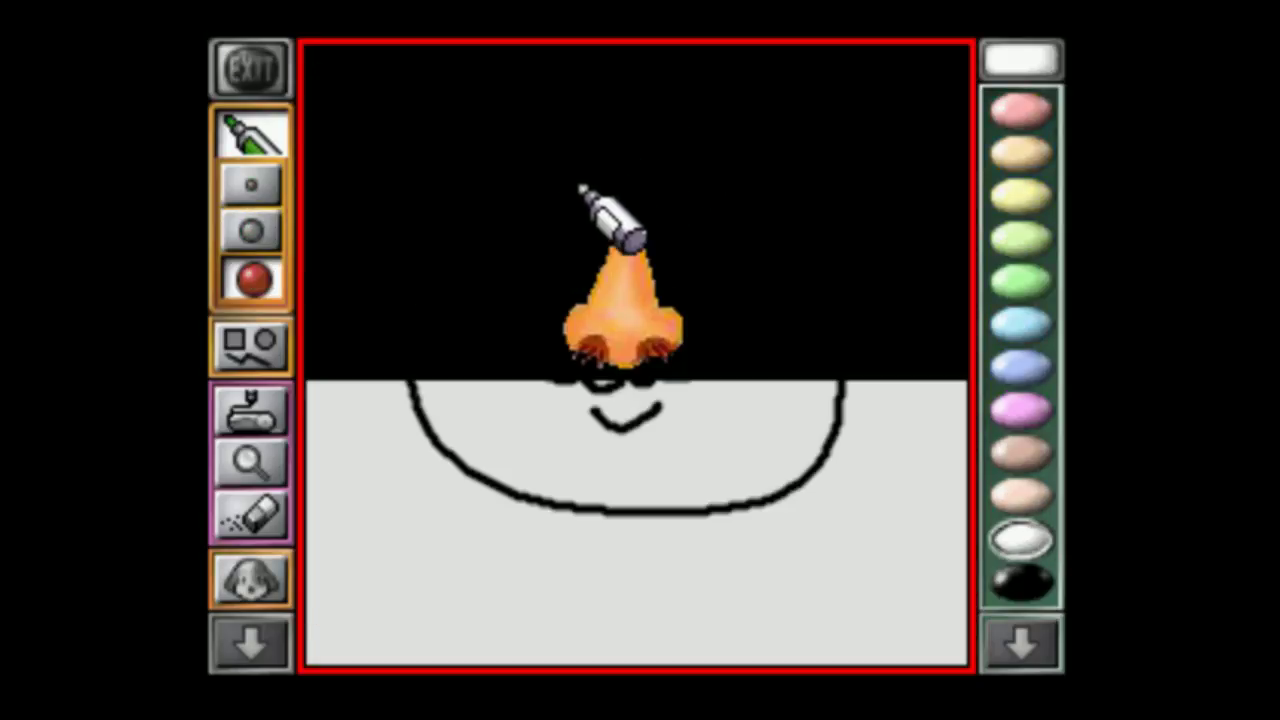
pyautogui.click(669, 212)
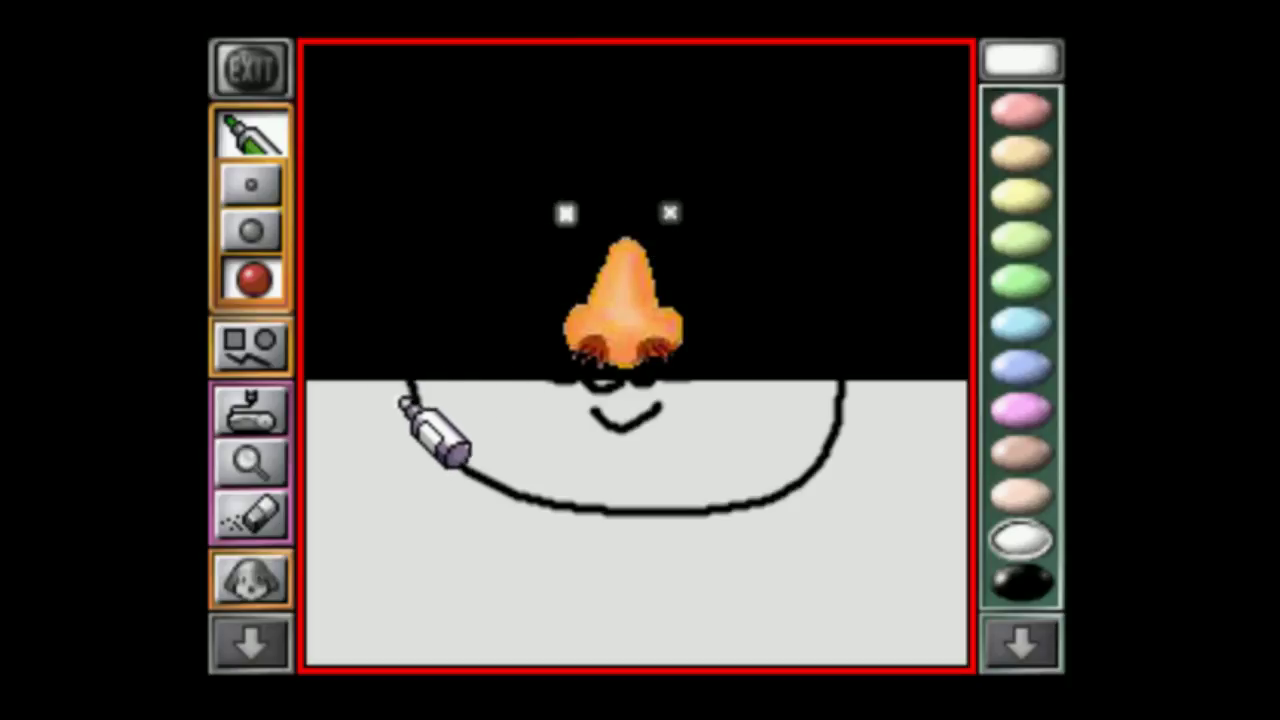
# Draw a white mask outline with two pointed ears around the upper face and enlarge the white eye dots into slanted eyes.
pyautogui.moveTo(401, 400)
pyautogui.mouseDown()
pyautogui.moveTo(434, 132)
pyautogui.moveTo(454, 80)
pyautogui.moveTo(485, 130)
pyautogui.moveTo(643, 120)
pyautogui.moveTo(758, 131)
pyautogui.moveTo(795, 69)
pyautogui.moveTo(816, 99)
pyautogui.moveTo(865, 438)
pyautogui.mouseUp()
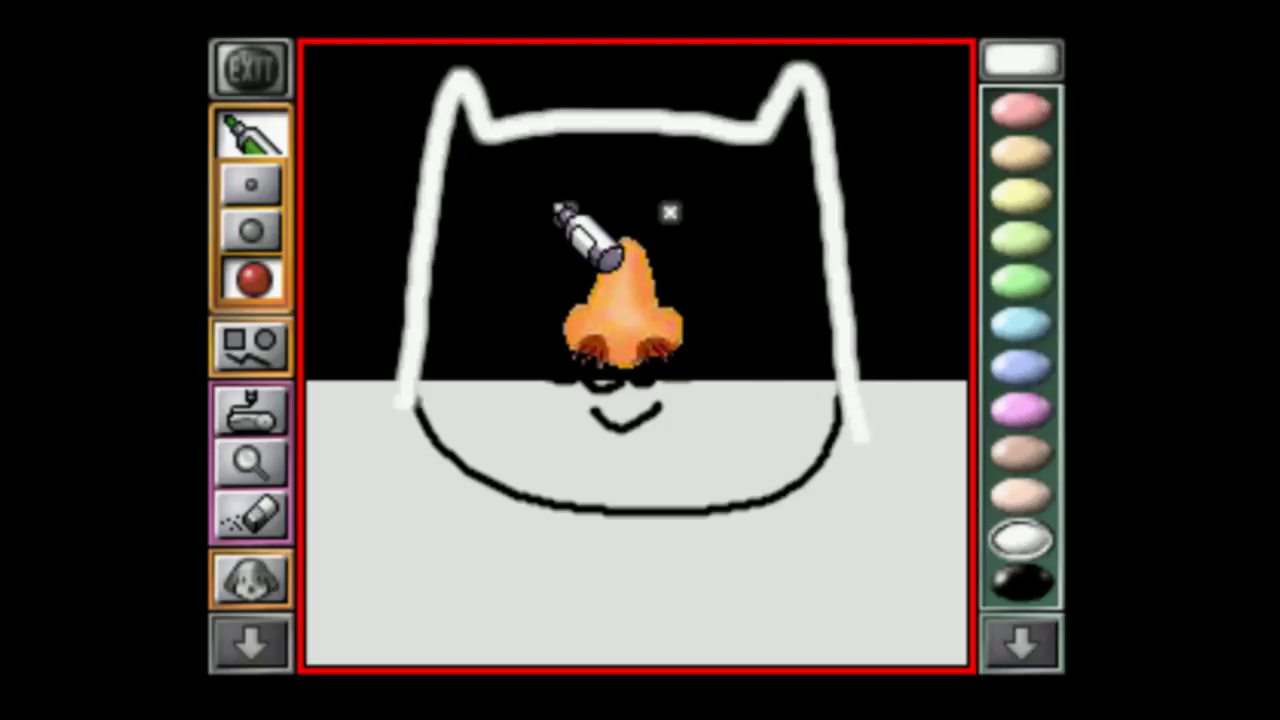
pyautogui.moveTo(558, 210)
pyautogui.mouseDown()
pyautogui.moveTo(540, 210)
pyautogui.moveTo(697, 197)
pyautogui.moveTo(686, 214)
pyautogui.mouseUp()
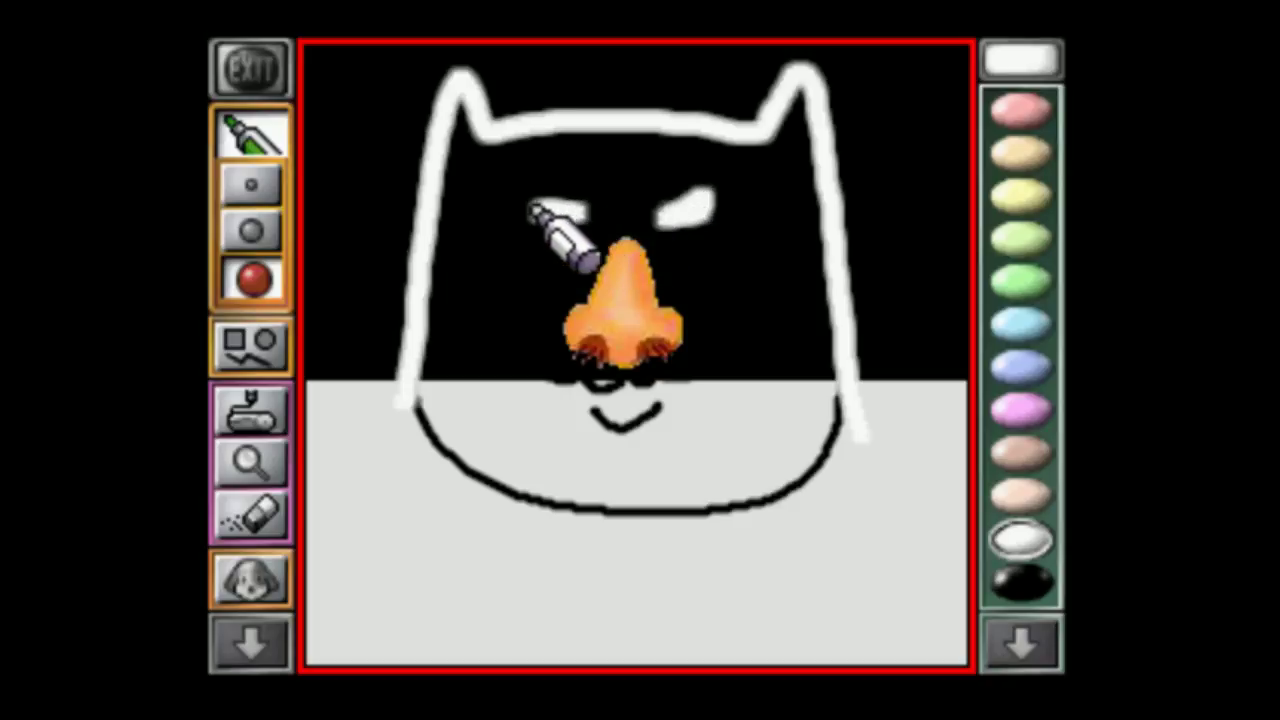
pyautogui.moveTo(527, 208)
pyautogui.mouseDown()
pyautogui.moveTo(530, 222)
pyautogui.moveTo(557, 214)
pyautogui.mouseUp()
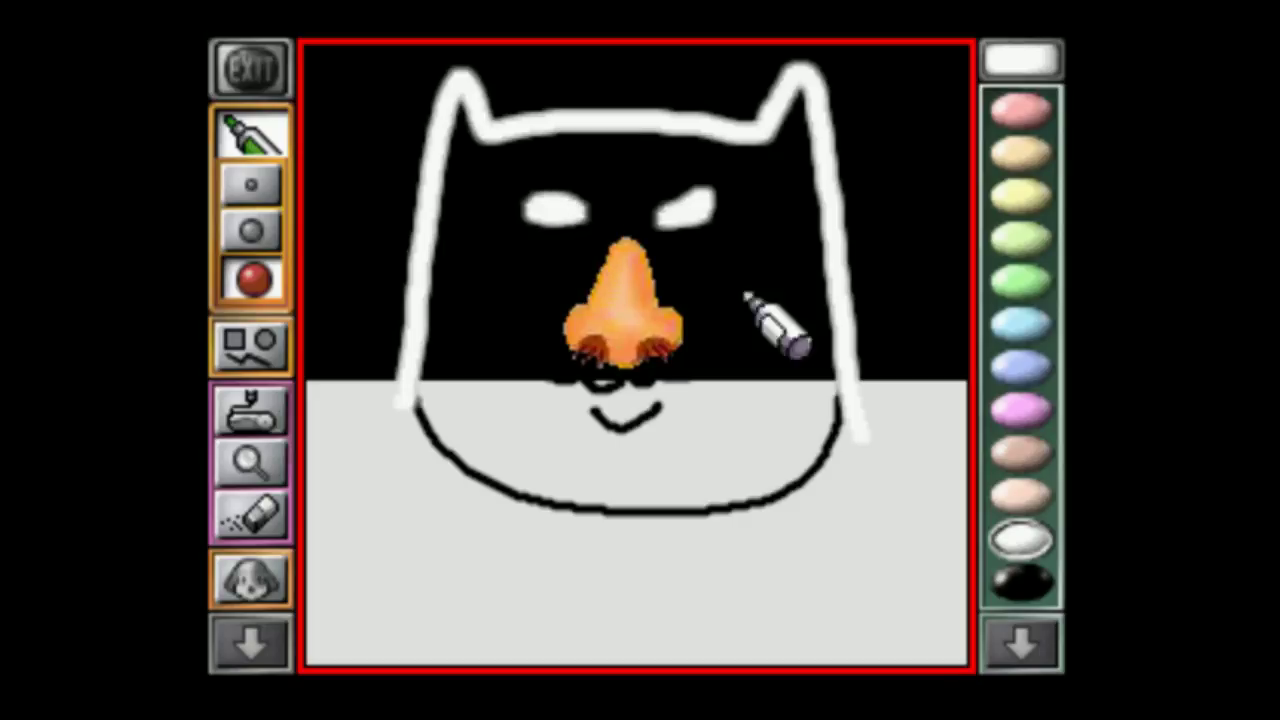
# Draw thick black shoulder lines from the mask's lower ends to both canvas edges and thicken the jaw line in black.
pyautogui.click(1037, 588)
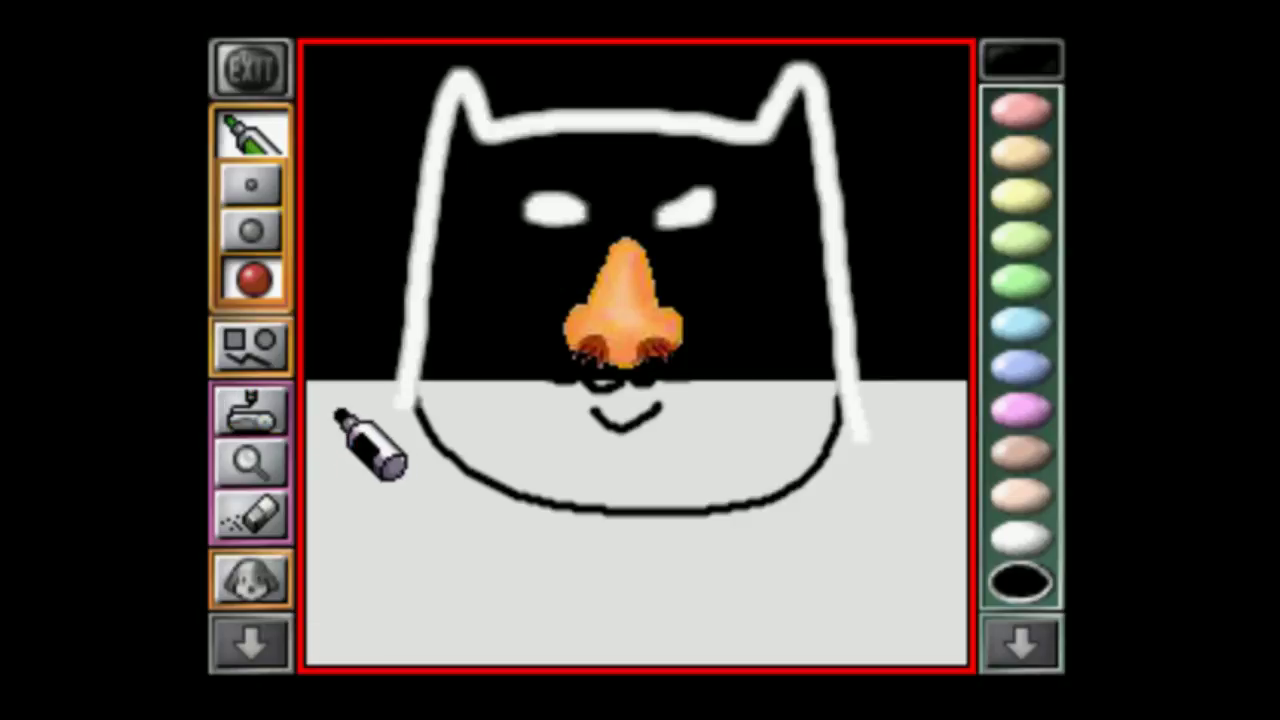
pyautogui.moveTo(412, 396)
pyautogui.mouseDown()
pyautogui.moveTo(334, 425)
pyautogui.moveTo(306, 530)
pyautogui.mouseUp()
pyautogui.moveTo(848, 418)
pyautogui.mouseDown()
pyautogui.moveTo(901, 432)
pyautogui.moveTo(968, 492)
pyautogui.mouseUp()
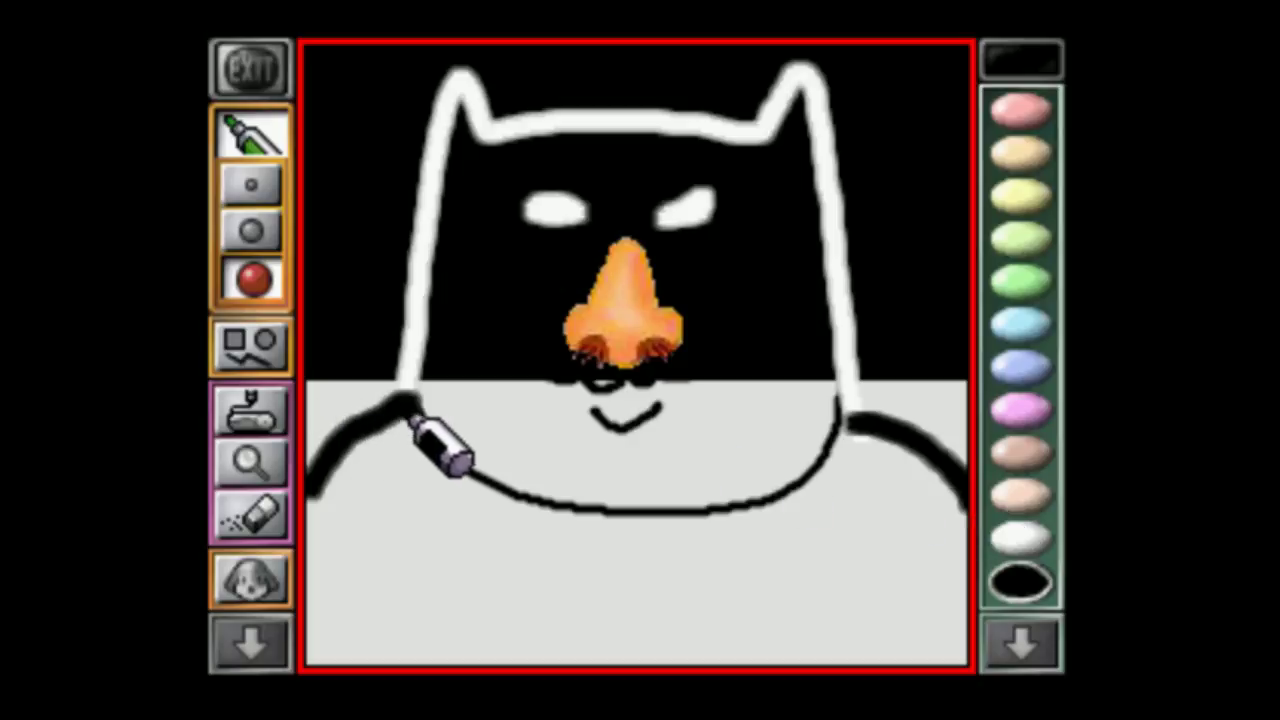
pyautogui.moveTo(462, 460)
pyautogui.mouseDown()
pyautogui.moveTo(524, 502)
pyautogui.moveTo(712, 510)
pyautogui.moveTo(794, 498)
pyautogui.moveTo(849, 429)
pyautogui.mouseUp()
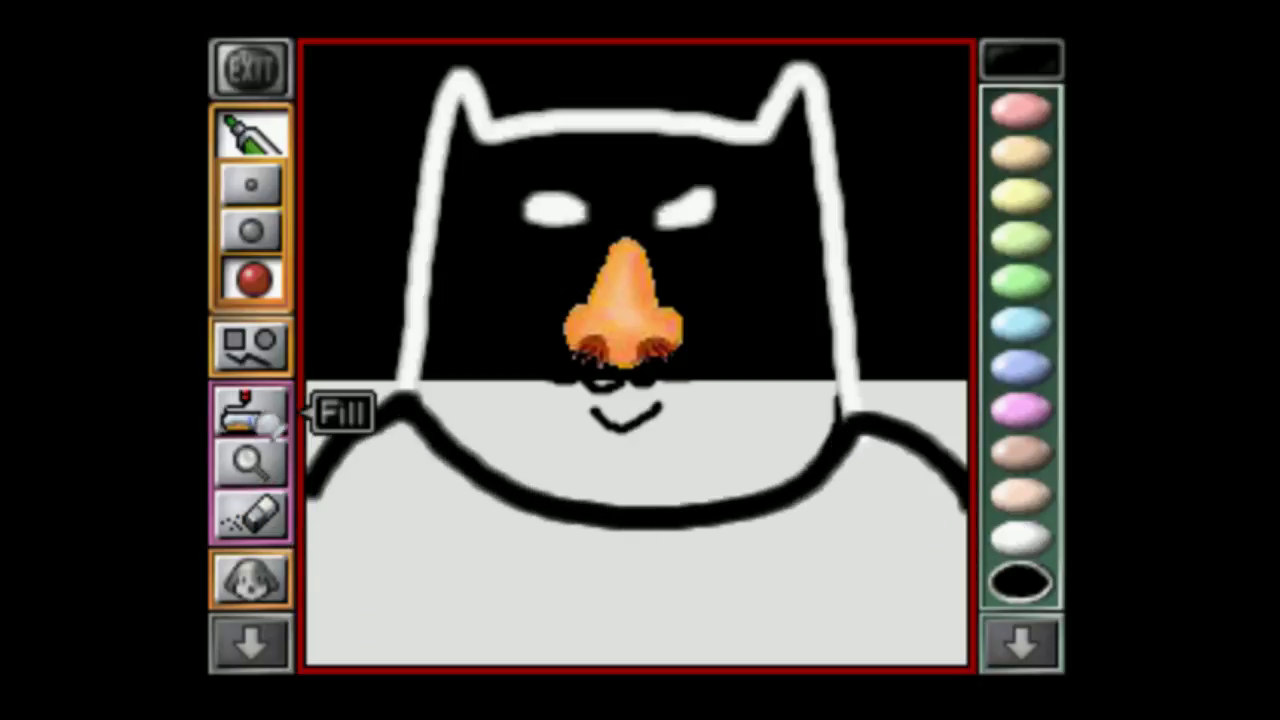
# Fill the body below the shoulders with black and paint over the light gaps along its edges with the thick pen.
pyautogui.click(252, 410)
pyautogui.click(468, 580)
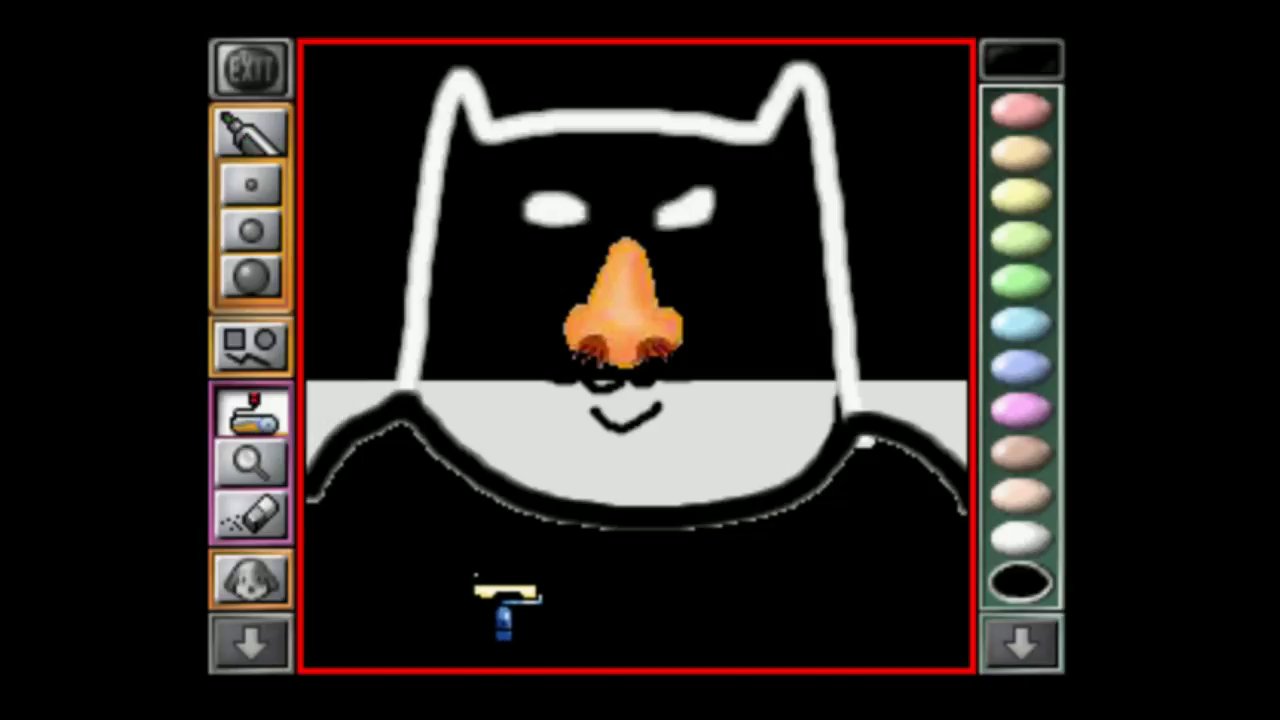
pyautogui.click(251, 130)
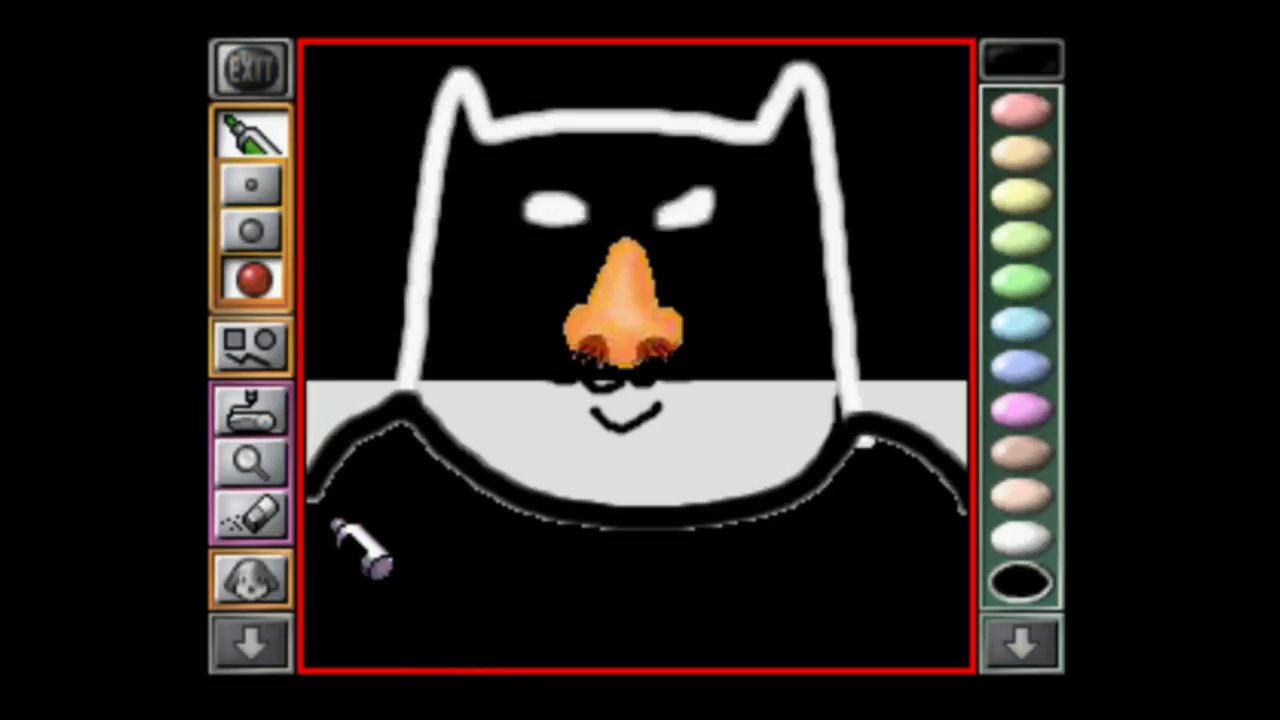
pyautogui.moveTo(323, 505)
pyautogui.mouseDown()
pyautogui.moveTo(403, 435)
pyautogui.moveTo(486, 509)
pyautogui.moveTo(567, 534)
pyautogui.moveTo(701, 533)
pyautogui.moveTo(784, 519)
pyautogui.moveTo(850, 444)
pyautogui.moveTo(909, 449)
pyautogui.moveTo(959, 488)
pyautogui.moveTo(978, 553)
pyautogui.mouseUp()
# Paint a solid bright yellow oval in the middle of the chest.
pyautogui.click(1018, 643)
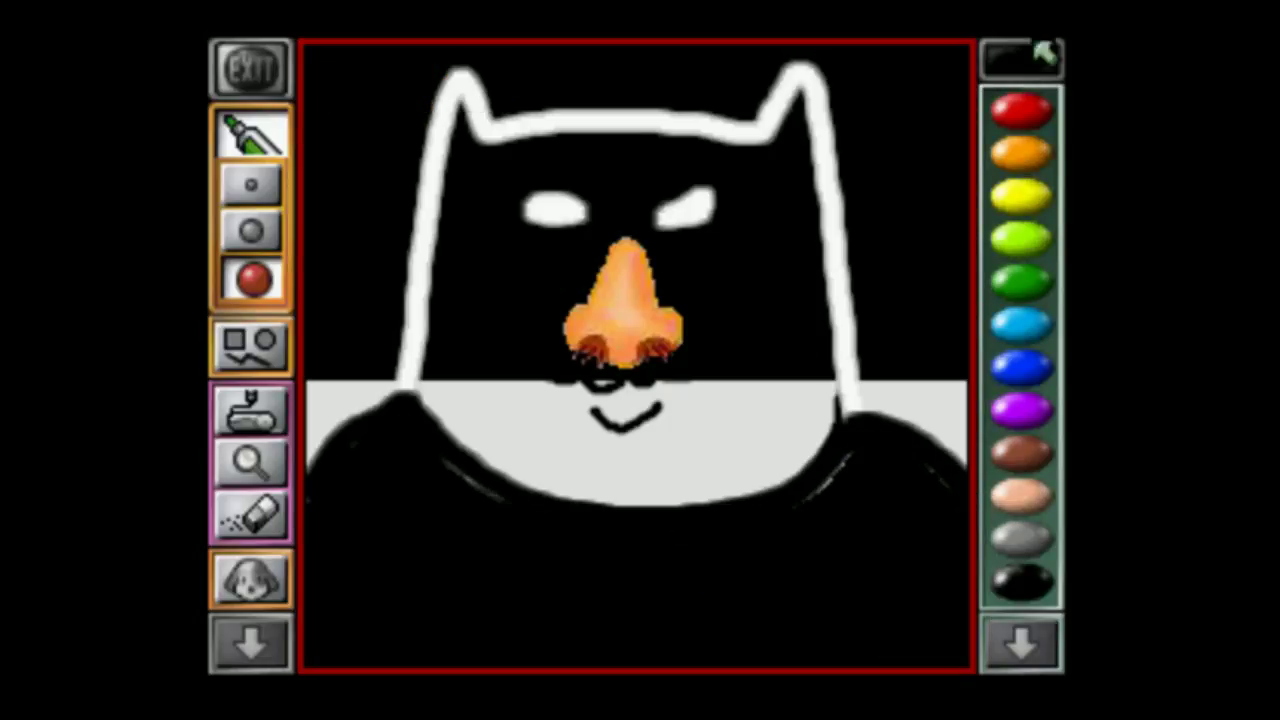
pyautogui.click(1020, 196)
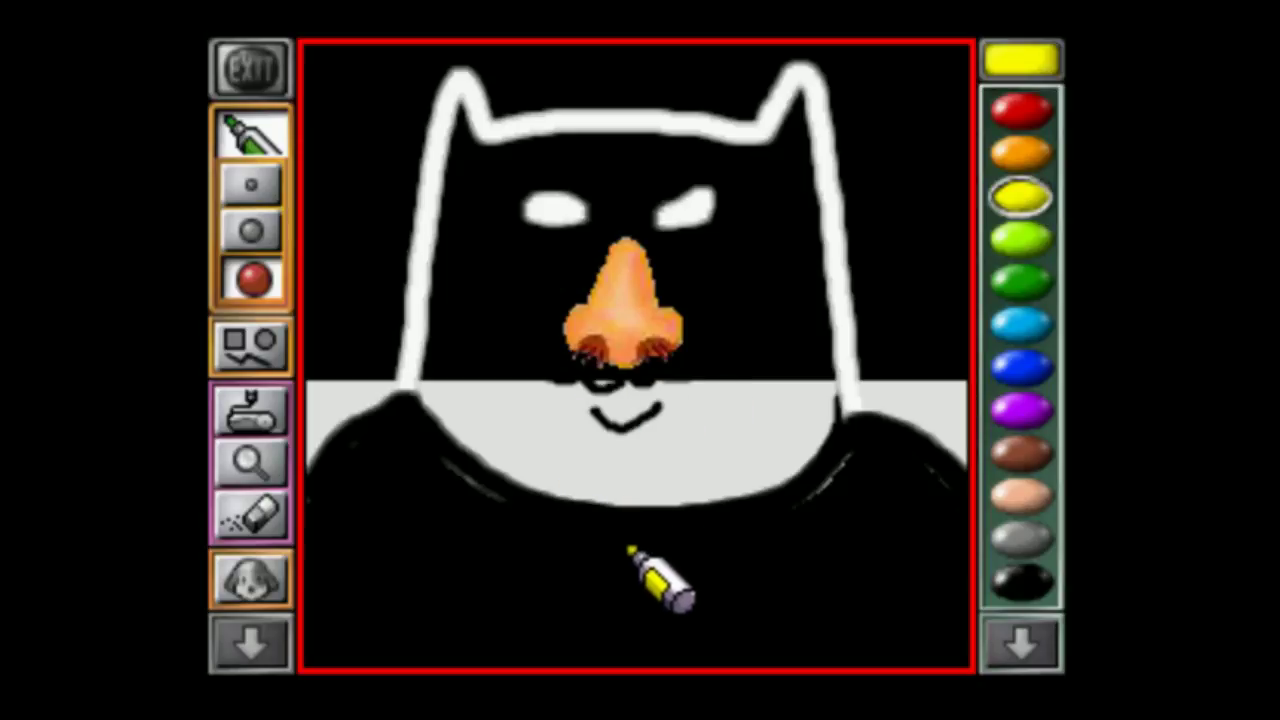
pyautogui.moveTo(722, 578)
pyautogui.mouseDown()
pyautogui.moveTo(640, 552)
pyautogui.moveTo(572, 565)
pyautogui.moveTo(542, 593)
pyautogui.moveTo(565, 615)
pyautogui.moveTo(630, 630)
pyautogui.moveTo(706, 625)
pyautogui.moveTo(724, 607)
pyautogui.moveTo(610, 571)
pyautogui.moveTo(565, 581)
pyautogui.moveTo(647, 618)
pyautogui.moveTo(705, 611)
pyautogui.moveTo(615, 600)
pyautogui.moveTo(686, 620)
pyautogui.mouseUp()
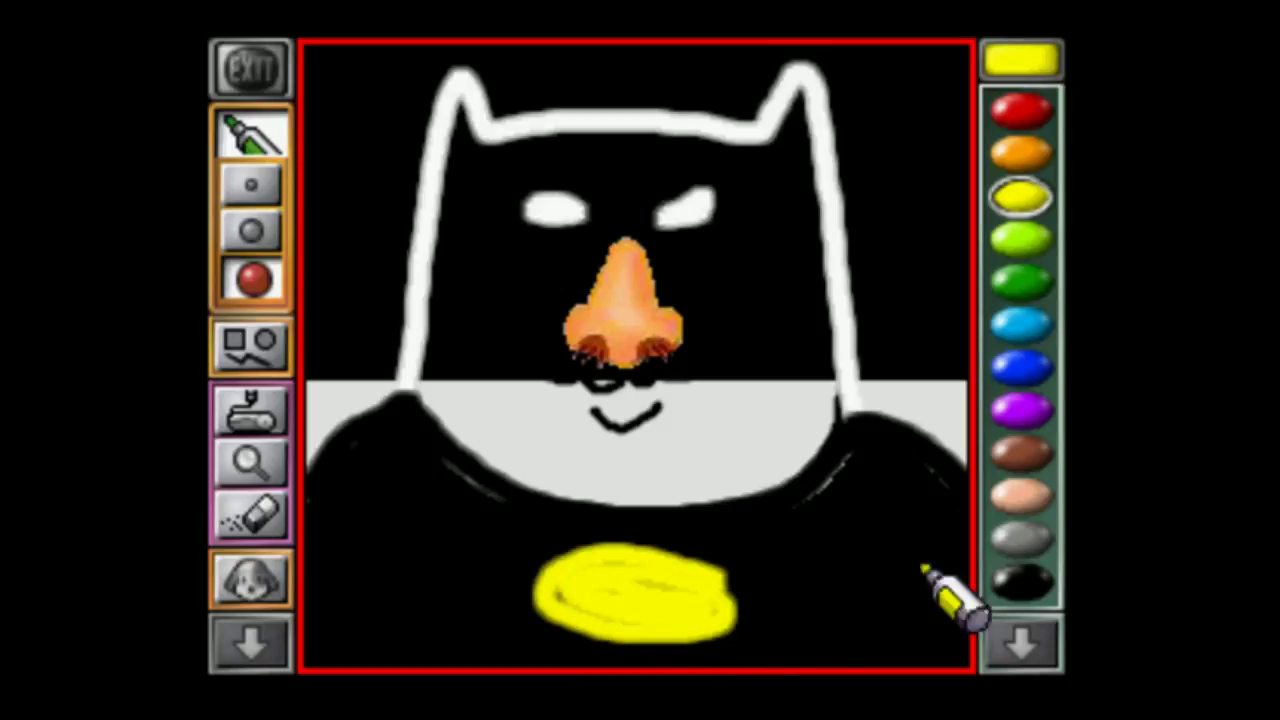
# Draw a black bat with spread wings inside the yellow chest oval using the medium pen.
pyautogui.click(1030, 575)
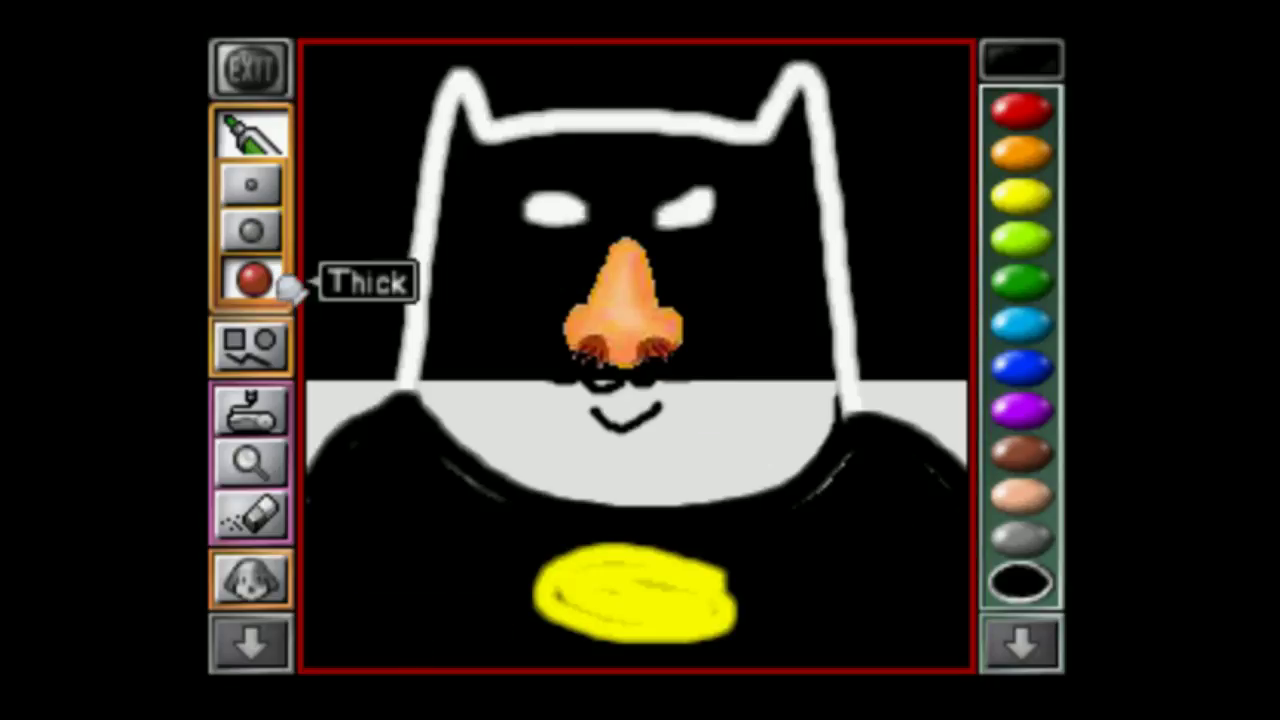
pyautogui.click(258, 236)
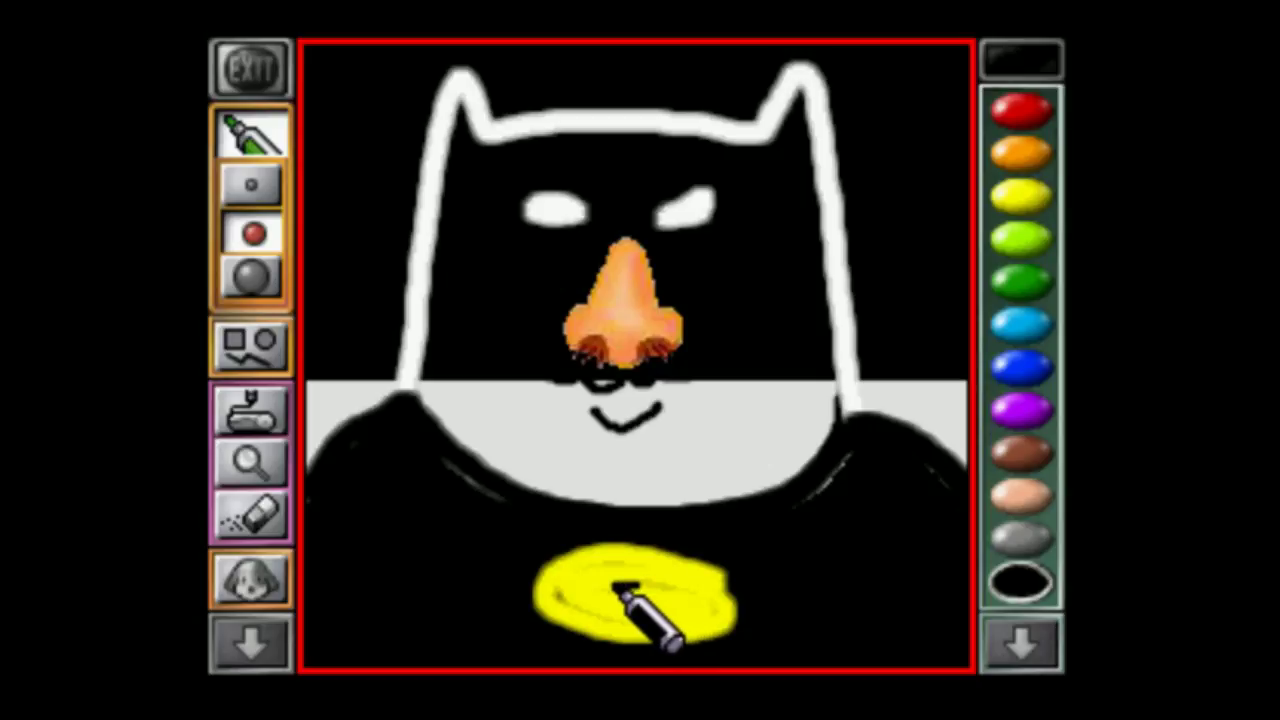
pyautogui.moveTo(620, 617); pyautogui.dragTo(651, 598)
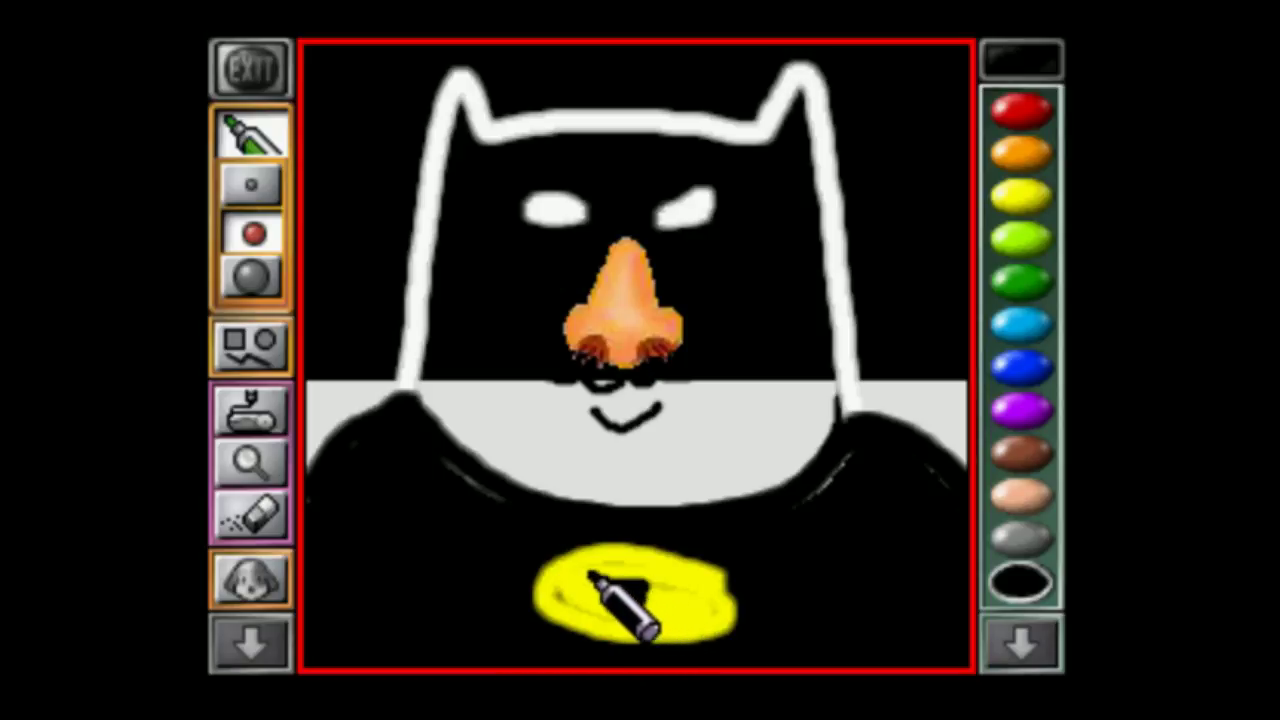
pyautogui.moveTo(590, 576)
pyautogui.mouseDown()
pyautogui.moveTo(568, 611)
pyautogui.moveTo(593, 601)
pyautogui.moveTo(609, 625)
pyautogui.moveTo(619, 599)
pyautogui.moveTo(578, 579)
pyautogui.moveTo(618, 601)
pyautogui.moveTo(675, 602)
pyautogui.moveTo(703, 587)
pyautogui.moveTo(706, 612)
pyautogui.moveTo(636, 607)
pyautogui.moveTo(627, 578)
pyautogui.mouseUp()
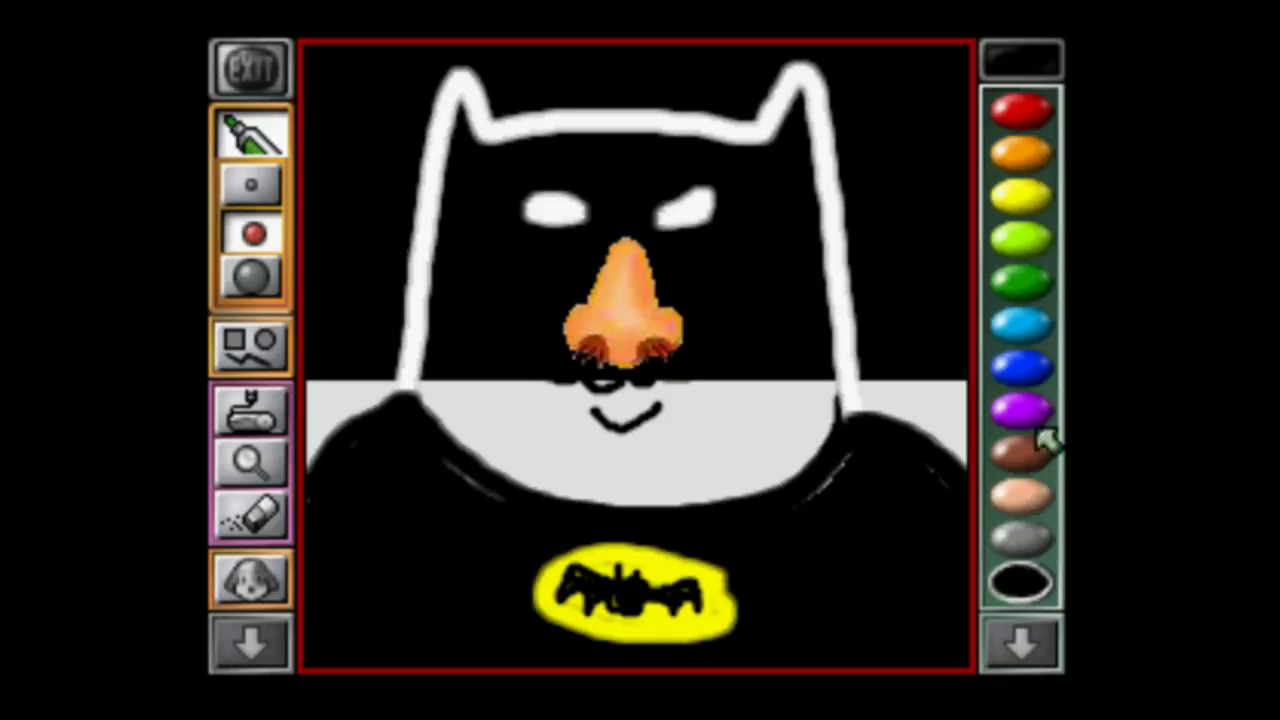
# Dot two small white eyes on the bat in the chest emblem.
pyautogui.click(1048, 660)
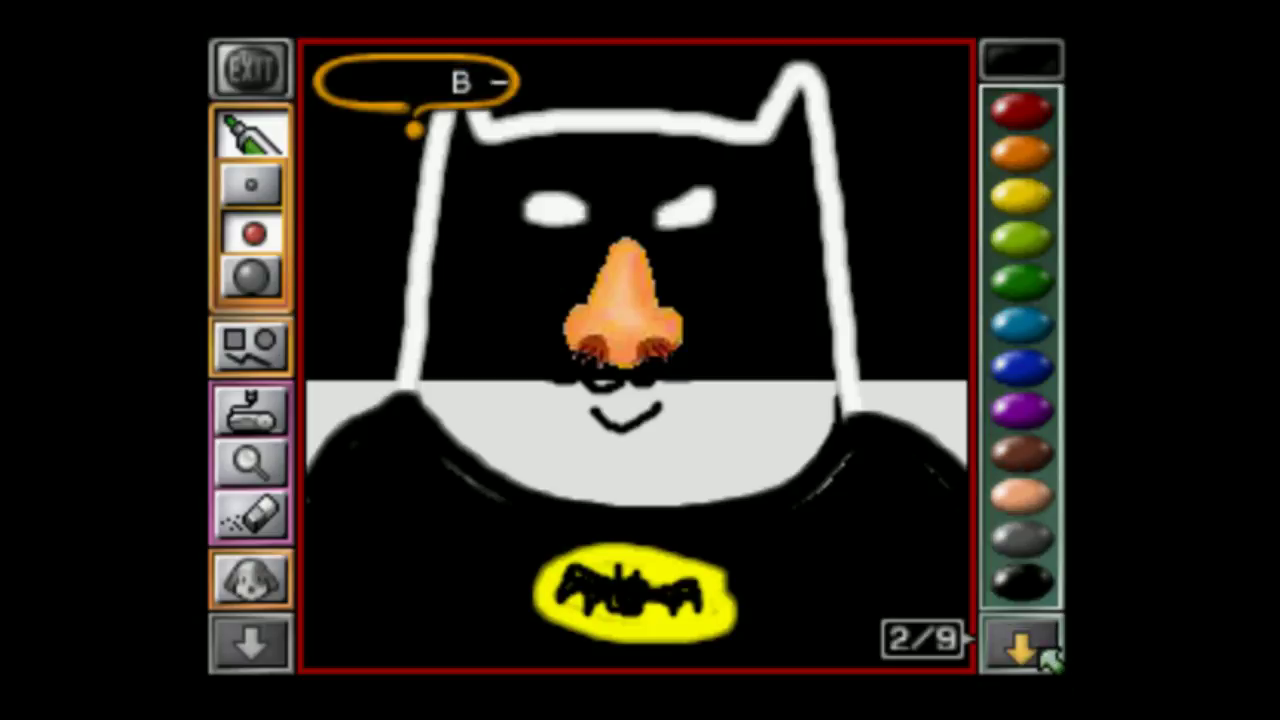
pyautogui.click(1048, 660)
pyautogui.click(1048, 660)
pyautogui.click(1048, 660)
pyautogui.rightClick(1048, 660)
pyautogui.rightClick(1048, 660)
pyautogui.click(1048, 660)
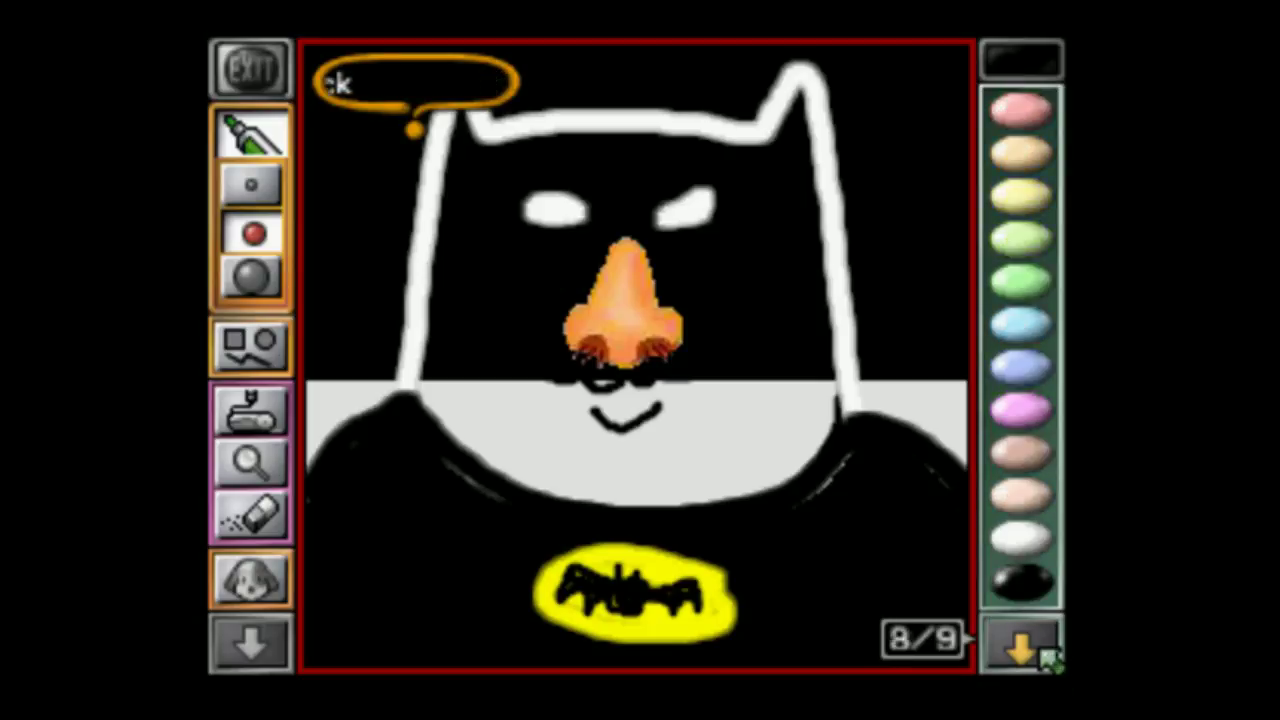
pyautogui.click(1025, 540)
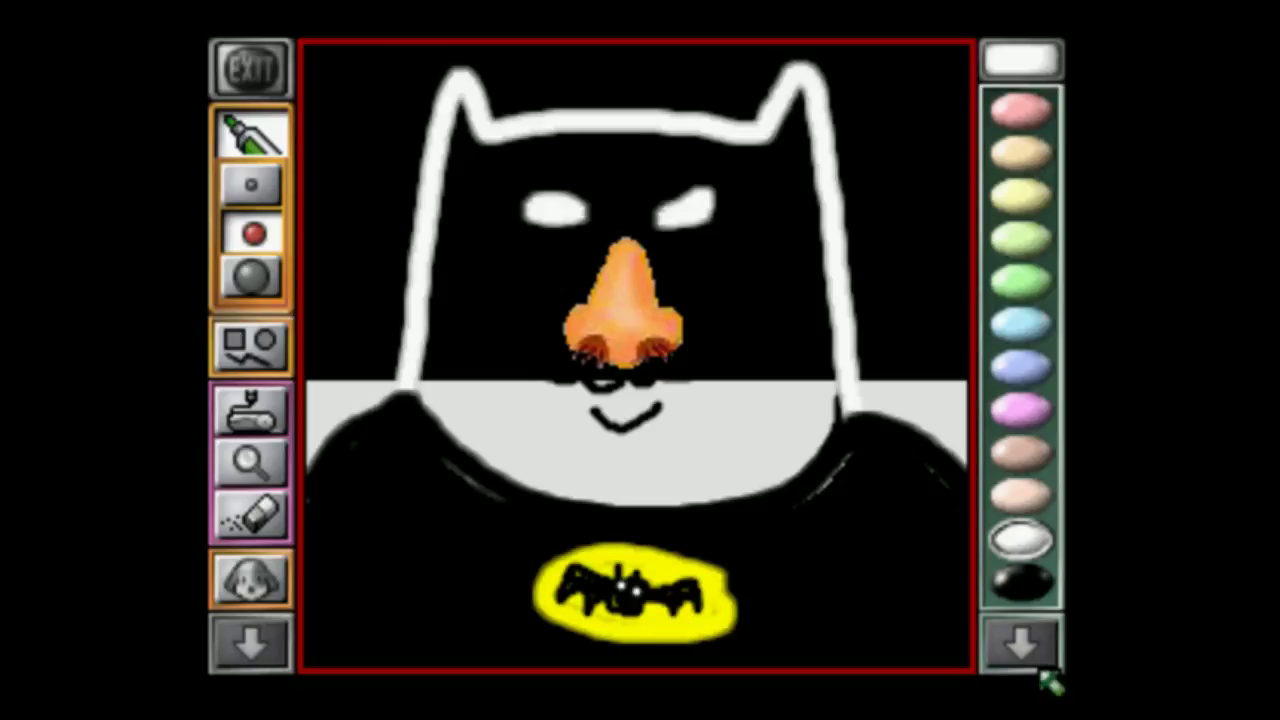
# Magnify the nose to examine it closely and return to the full picture.
pyautogui.click(250, 462)
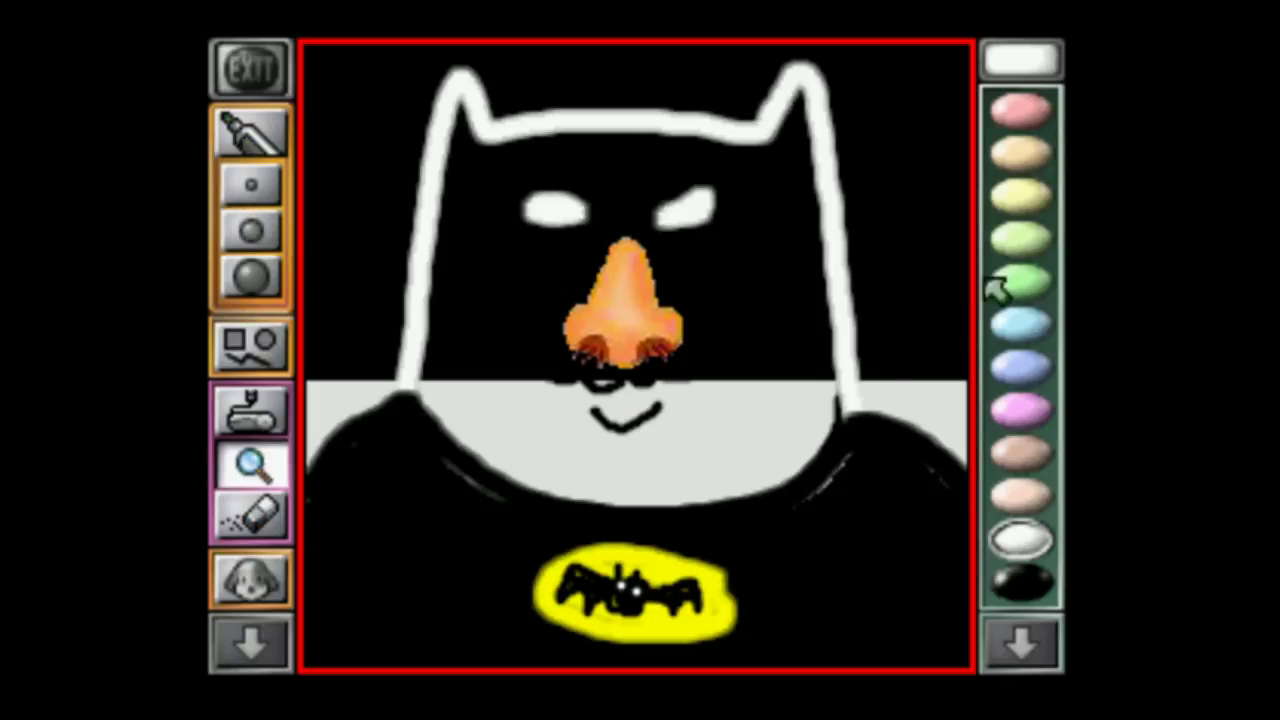
pyautogui.click(622, 310)
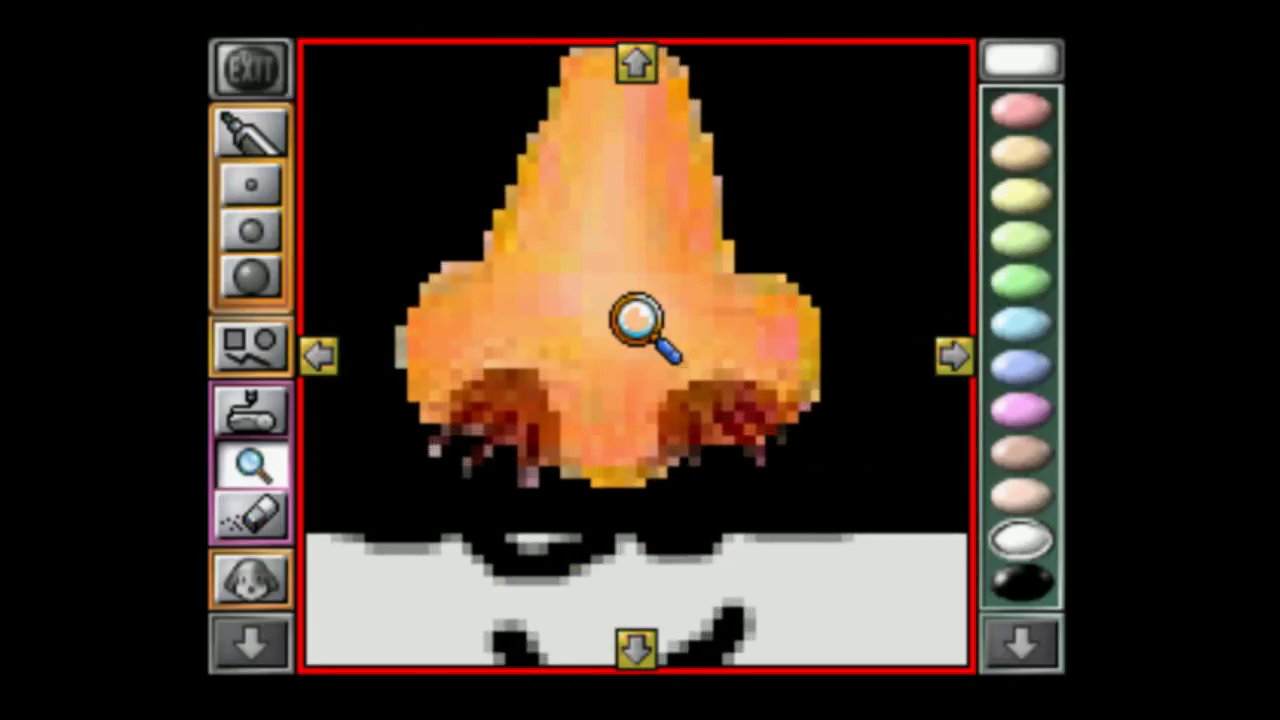
pyautogui.click(642, 325)
pyautogui.click(625, 280)
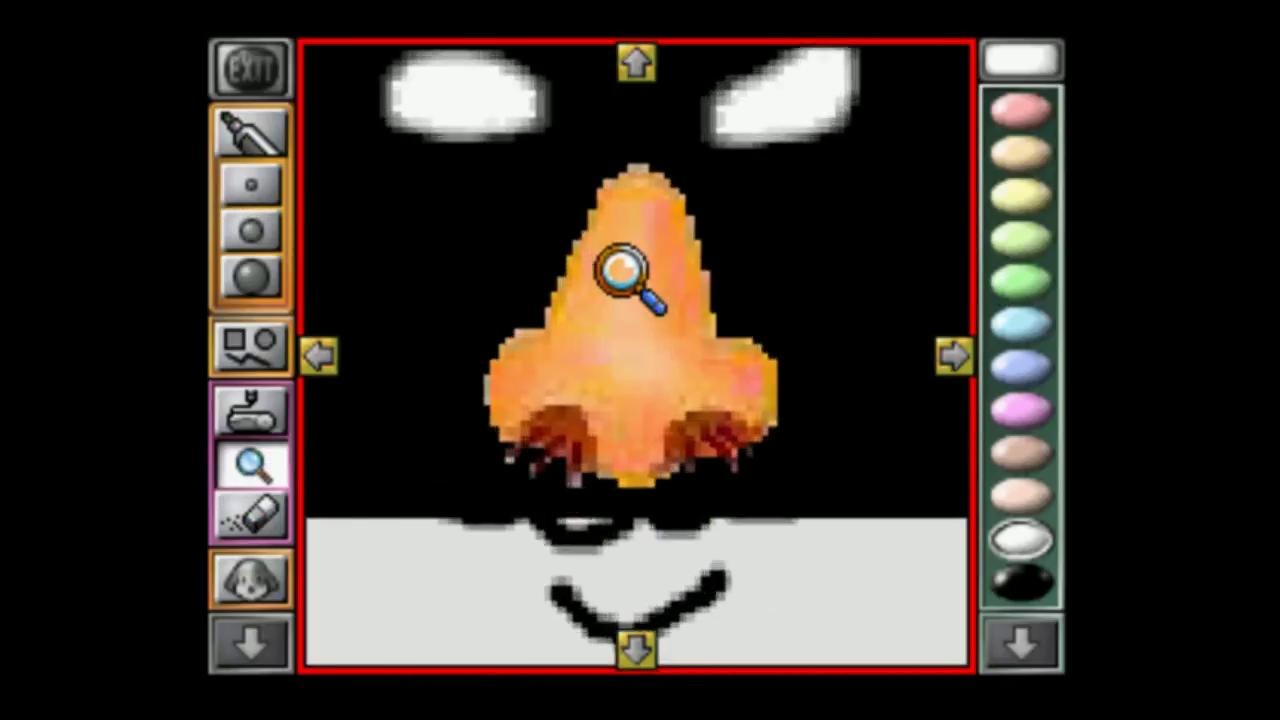
pyautogui.click(640, 275)
pyautogui.click(640, 277)
pyautogui.click(670, 330)
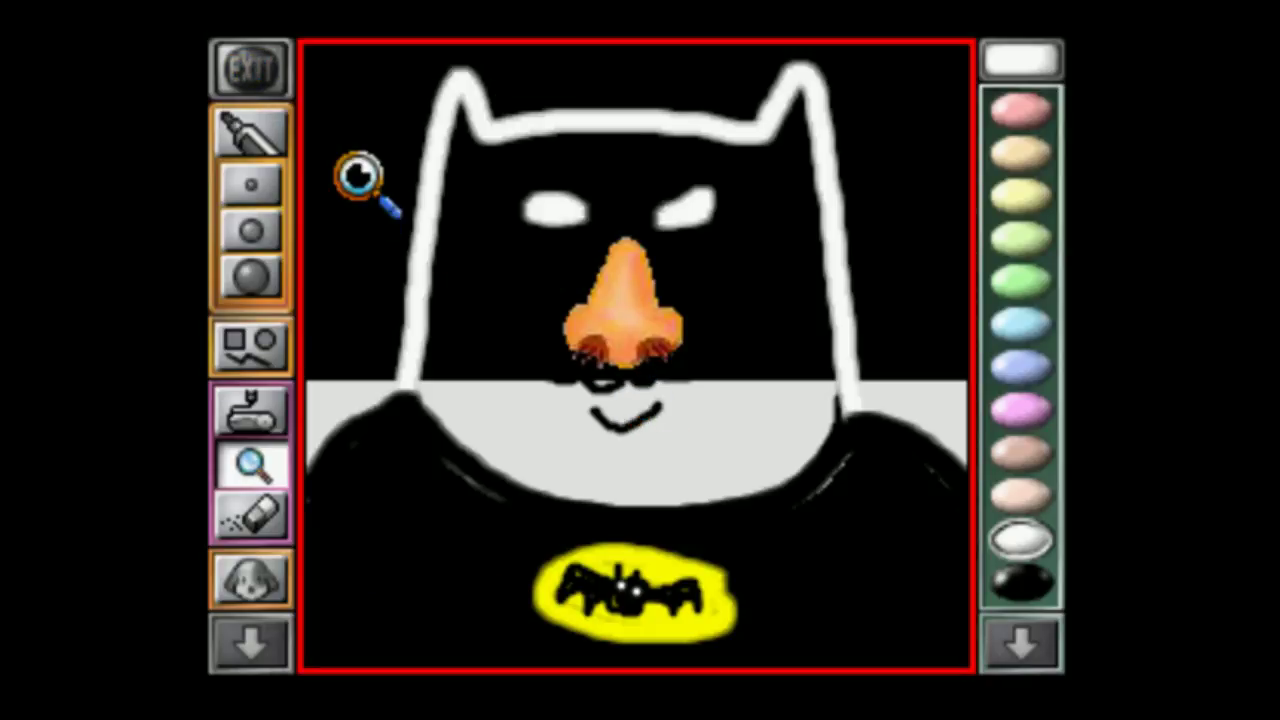
# Paint over the small smile in white and draw a wide mouth with two rows of black-outlined teeth below the nose.
pyautogui.click(251, 132)
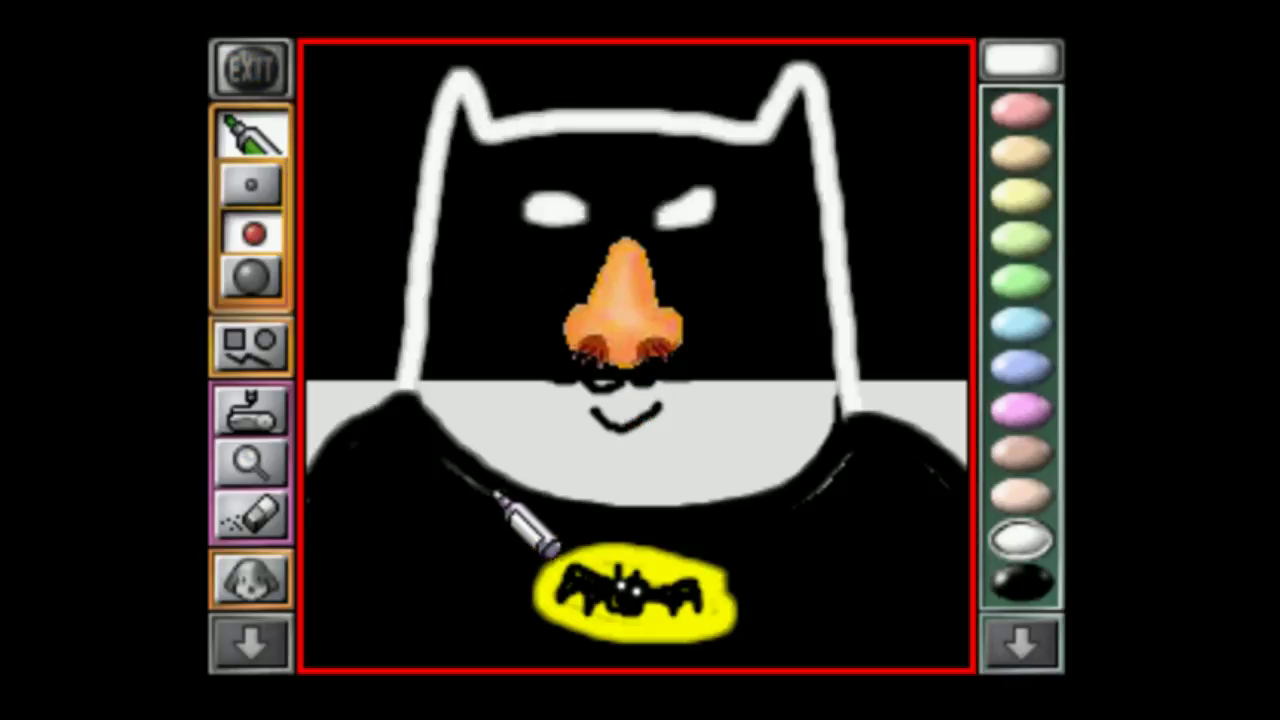
pyautogui.moveTo(605, 440)
pyautogui.mouseDown()
pyautogui.moveTo(658, 407)
pyautogui.moveTo(595, 410)
pyautogui.moveTo(636, 422)
pyautogui.moveTo(619, 415)
pyautogui.moveTo(694, 396)
pyautogui.moveTo(663, 411)
pyautogui.mouseUp()
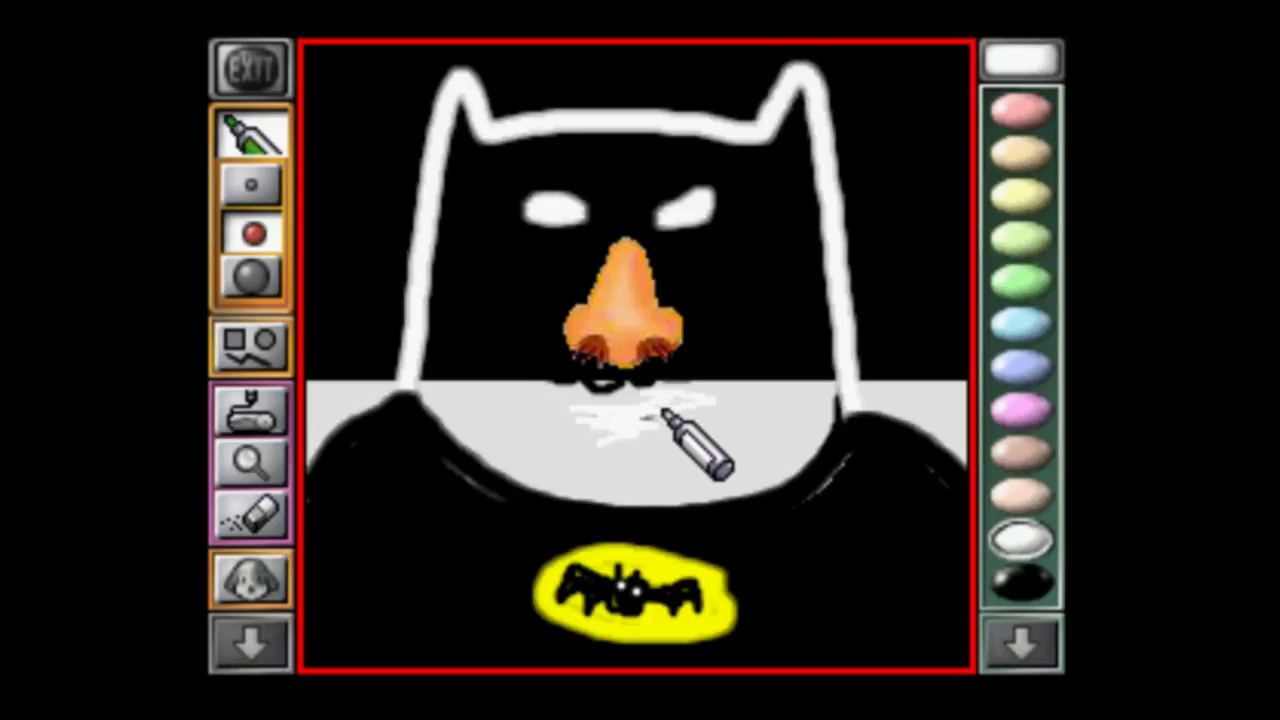
pyautogui.click(1034, 588)
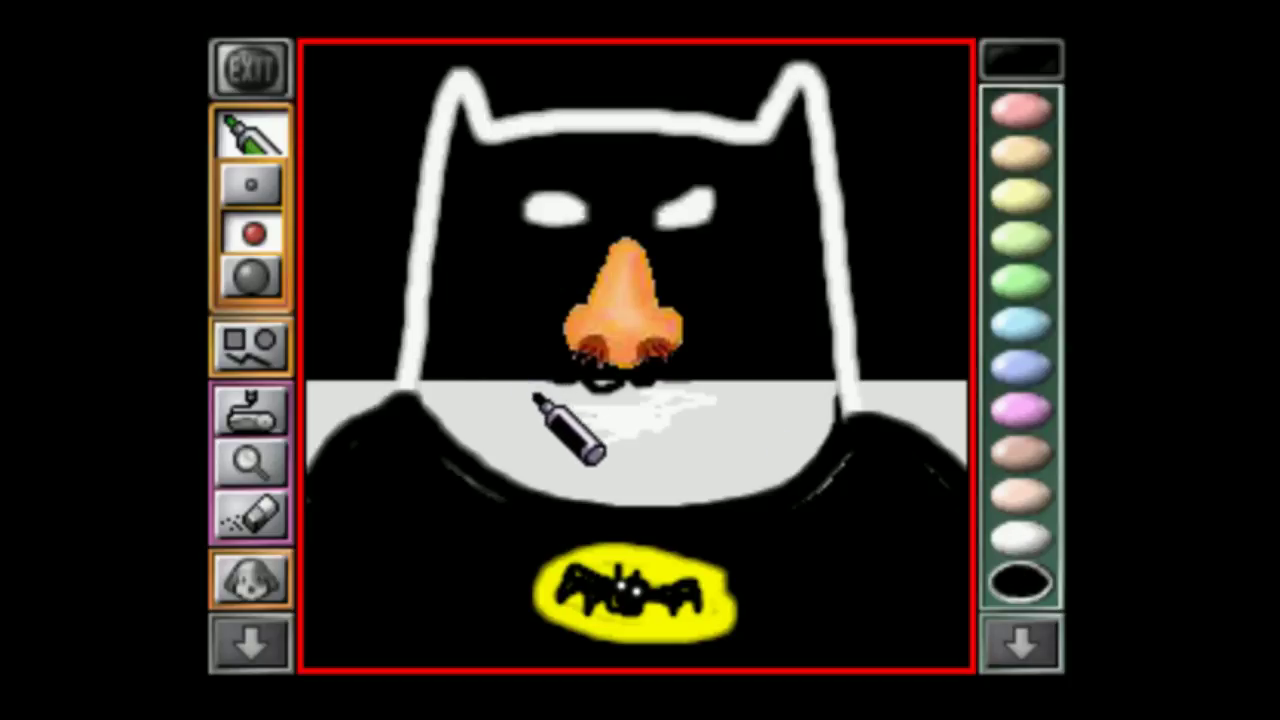
pyautogui.moveTo(540, 423)
pyautogui.mouseDown()
pyautogui.moveTo(729, 415)
pyautogui.moveTo(705, 400)
pyautogui.moveTo(639, 398)
pyautogui.moveTo(541, 400)
pyautogui.moveTo(491, 417)
pyautogui.moveTo(468, 395)
pyautogui.moveTo(508, 487)
pyautogui.moveTo(525, 480)
pyautogui.moveTo(506, 468)
pyautogui.moveTo(516, 505)
pyautogui.moveTo(536, 497)
pyautogui.moveTo(534, 470)
pyautogui.moveTo(503, 485)
pyautogui.moveTo(553, 460)
pyautogui.moveTo(600, 498)
pyautogui.moveTo(703, 475)
pyautogui.moveTo(733, 500)
pyautogui.moveTo(716, 477)
pyautogui.moveTo(740, 432)
pyautogui.moveTo(723, 398)
pyautogui.moveTo(729, 438)
pyautogui.moveTo(733, 426)
pyautogui.moveTo(715, 448)
pyautogui.moveTo(693, 446)
pyautogui.moveTo(691, 428)
pyautogui.moveTo(663, 455)
pyautogui.moveTo(627, 446)
pyautogui.moveTo(629, 430)
pyautogui.moveTo(575, 444)
pyautogui.moveTo(543, 420)
pyautogui.moveTo(535, 428)
pyautogui.moveTo(537, 405)
pyautogui.moveTo(515, 422)
pyautogui.moveTo(533, 480)
pyautogui.moveTo(545, 448)
pyautogui.moveTo(565, 475)
pyautogui.moveTo(575, 442)
pyautogui.moveTo(603, 480)
pyautogui.moveTo(593, 486)
pyautogui.moveTo(613, 460)
pyautogui.moveTo(625, 488)
pyautogui.moveTo(631, 475)
pyautogui.moveTo(653, 488)
pyautogui.moveTo(665, 463)
pyautogui.moveTo(675, 485)
pyautogui.moveTo(681, 470)
pyautogui.moveTo(705, 480)
pyautogui.moveTo(736, 460)
pyautogui.mouseUp()
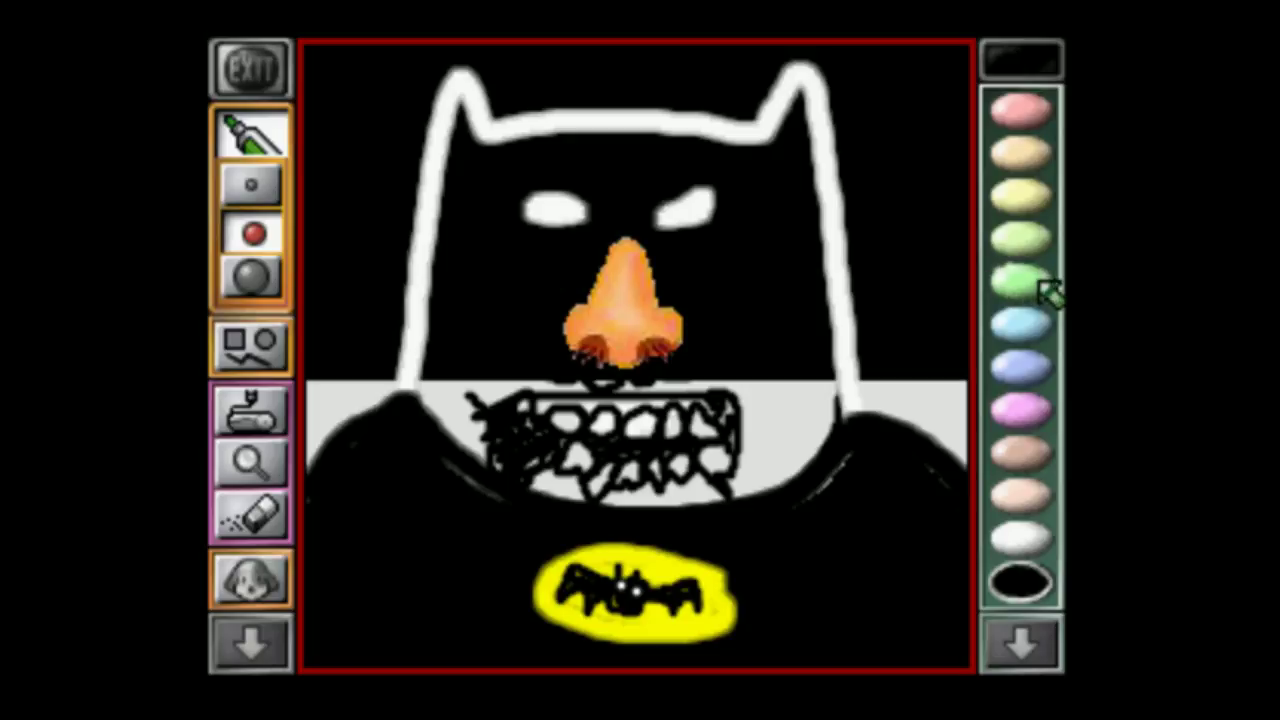
# Draw a red circle with a diagonal slash over the middle of the teeth.
pyautogui.click(1040, 643)
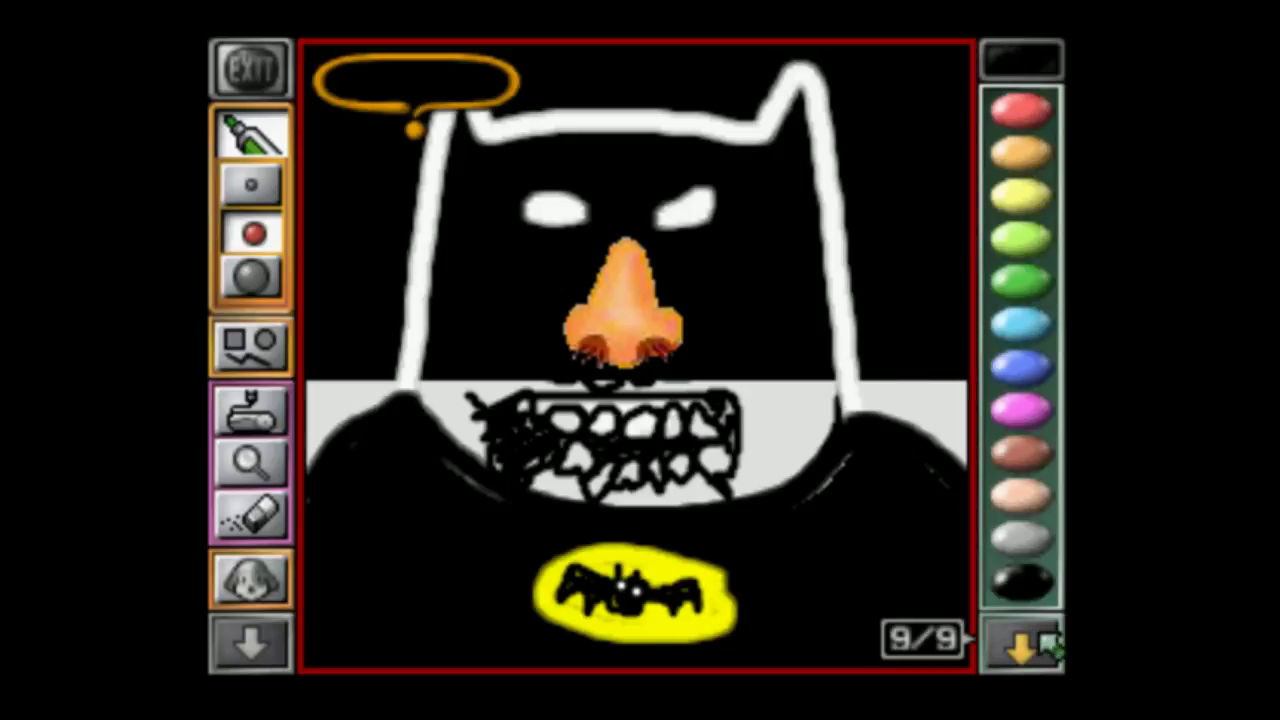
pyautogui.click(1035, 110)
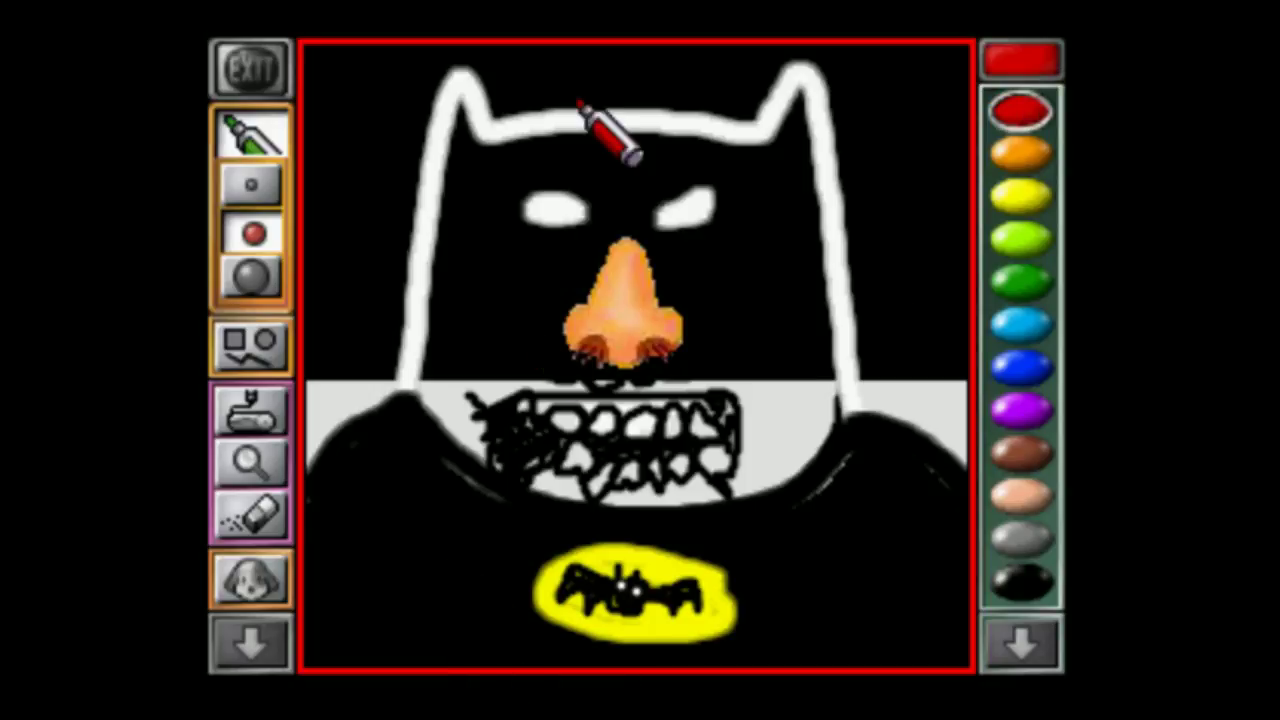
pyautogui.moveTo(672, 380)
pyautogui.mouseDown()
pyautogui.moveTo(594, 416)
pyautogui.moveTo(578, 464)
pyautogui.moveTo(607, 509)
pyautogui.moveTo(662, 512)
pyautogui.moveTo(695, 486)
pyautogui.moveTo(678, 383)
pyautogui.mouseUp()
pyautogui.moveTo(598, 385); pyautogui.dragTo(662, 484)
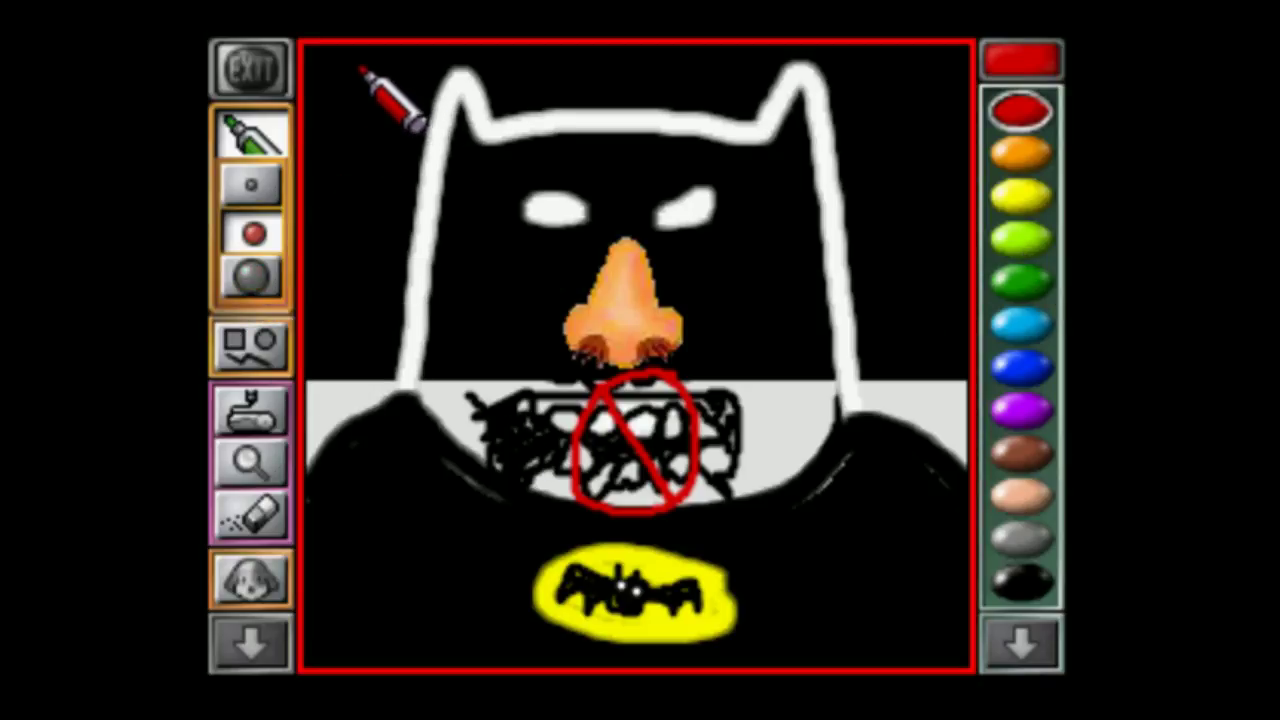
# Write the word BRUSH in thick red capital letters across the upper part of the Batman picture.
pyautogui.moveTo(352, 60); pyautogui.dragTo(351, 155)
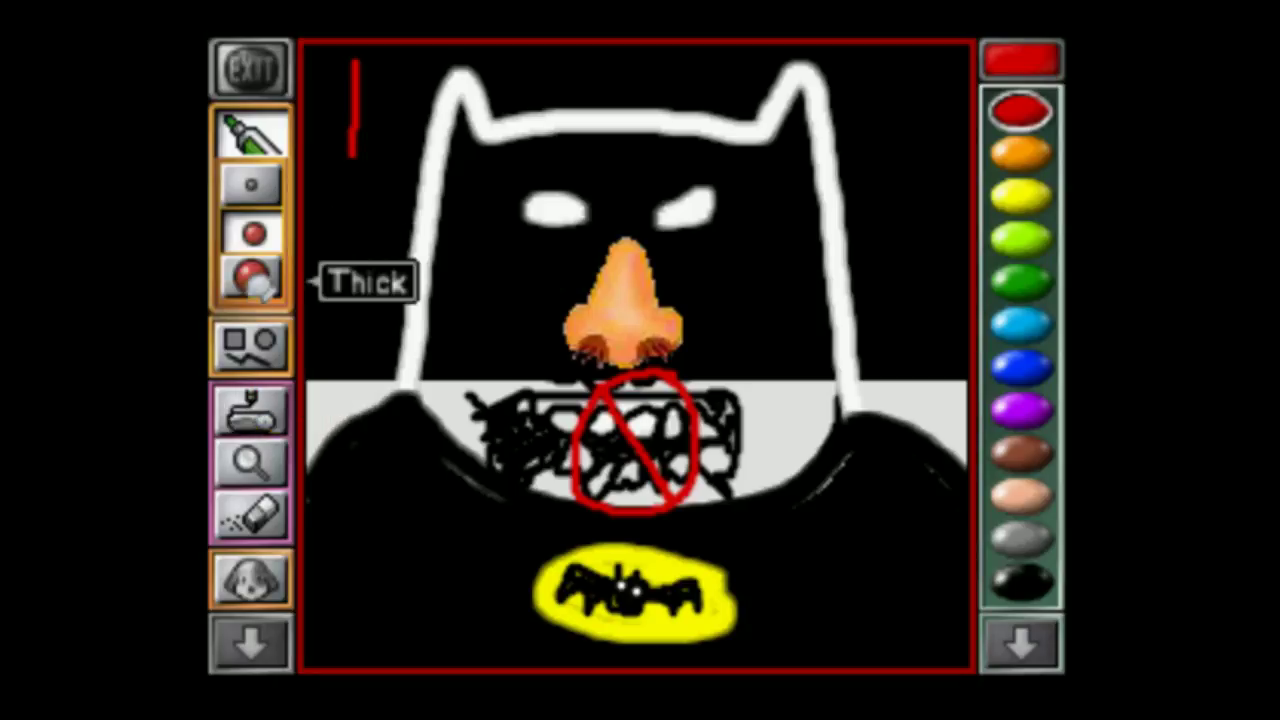
pyautogui.click(251, 278)
pyautogui.moveTo(352, 52)
pyautogui.mouseDown()
pyautogui.moveTo(349, 165)
pyautogui.moveTo(375, 150)
pyautogui.moveTo(373, 68)
pyautogui.moveTo(430, 112)
pyautogui.moveTo(408, 180)
pyautogui.mouseUp()
pyautogui.moveTo(412, 110)
pyautogui.mouseDown()
pyautogui.moveTo(462, 88)
pyautogui.moveTo(439, 122)
pyautogui.moveTo(466, 160)
pyautogui.mouseUp()
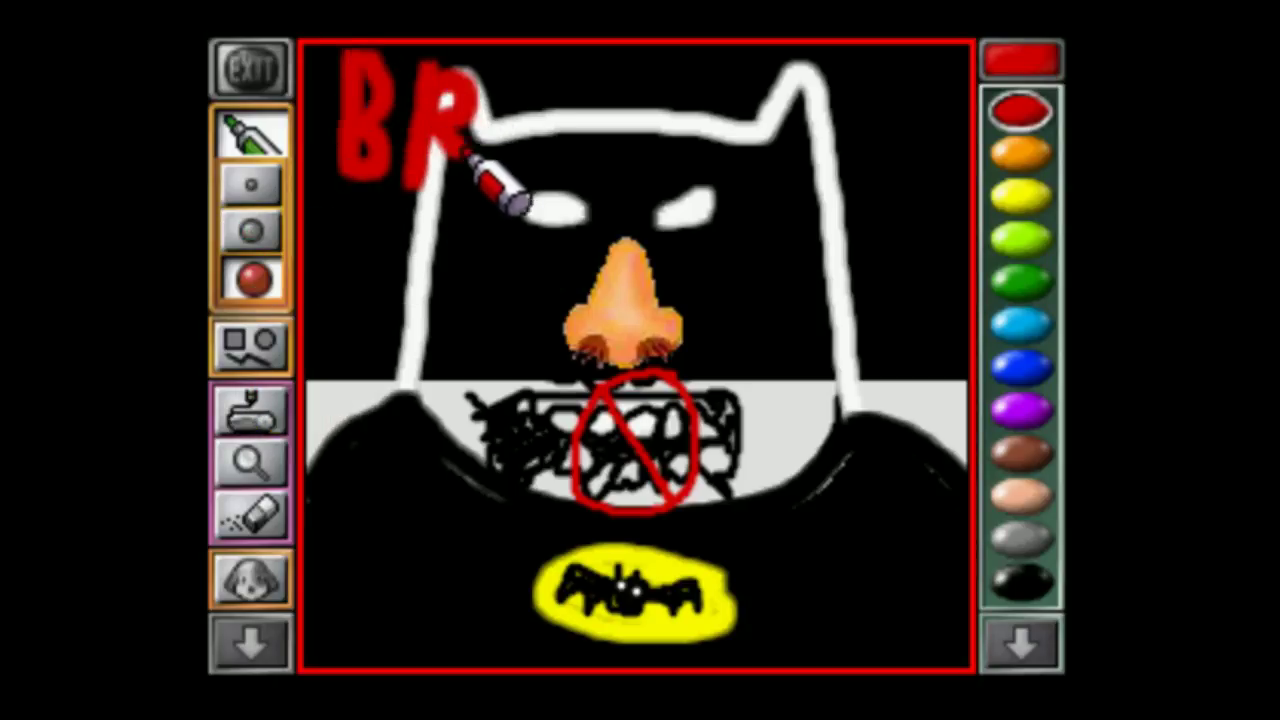
pyautogui.moveTo(497, 92)
pyautogui.mouseDown()
pyautogui.moveTo(520, 165)
pyautogui.moveTo(558, 100)
pyautogui.moveTo(582, 158)
pyautogui.mouseUp()
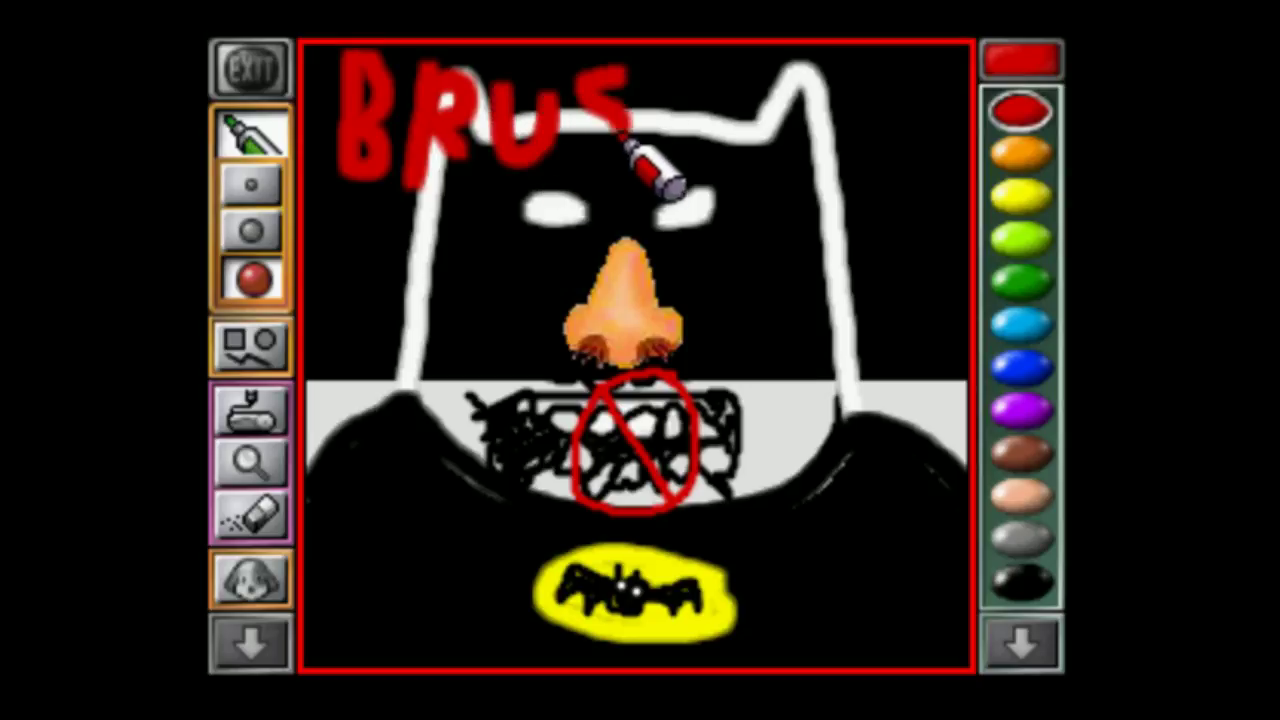
pyautogui.moveTo(643, 58)
pyautogui.mouseDown()
pyautogui.moveTo(649, 163)
pyautogui.moveTo(690, 146)
pyautogui.mouseUp()
pyautogui.moveTo(710, 90); pyautogui.dragTo(703, 180)
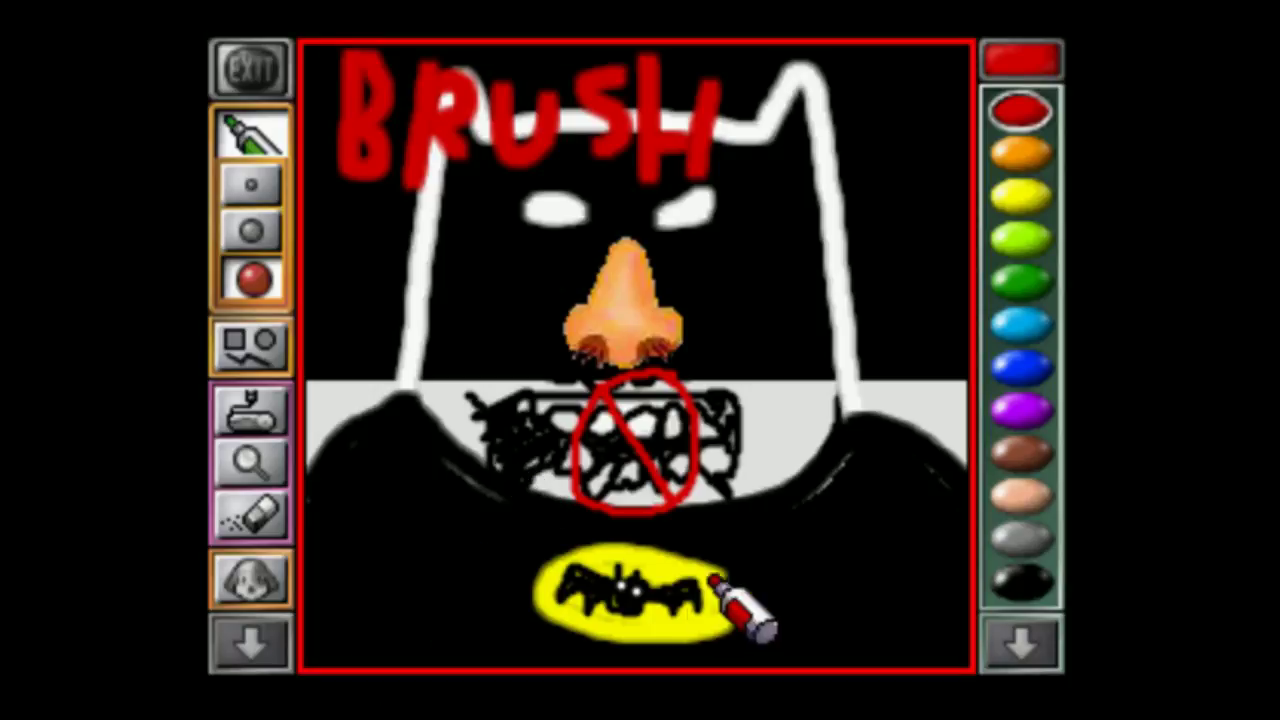
# Write T. BATMAN in red beside the chest emblem, add a red exclamation mark below the teeth, and release the mouse.
pyautogui.moveTo(735, 598)
pyautogui.mouseDown()
pyautogui.moveTo(726, 650)
pyautogui.moveTo(710, 590)
pyautogui.moveTo(778, 594)
pyautogui.mouseUp()
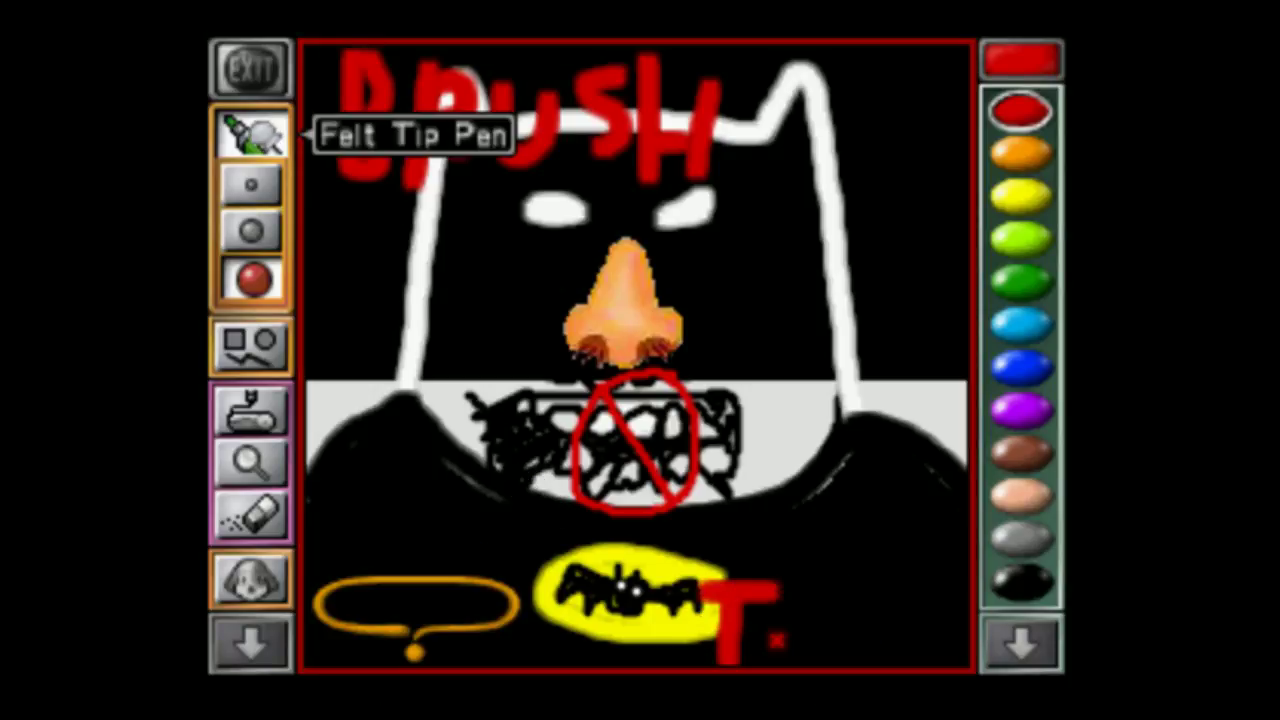
pyautogui.click(252, 232)
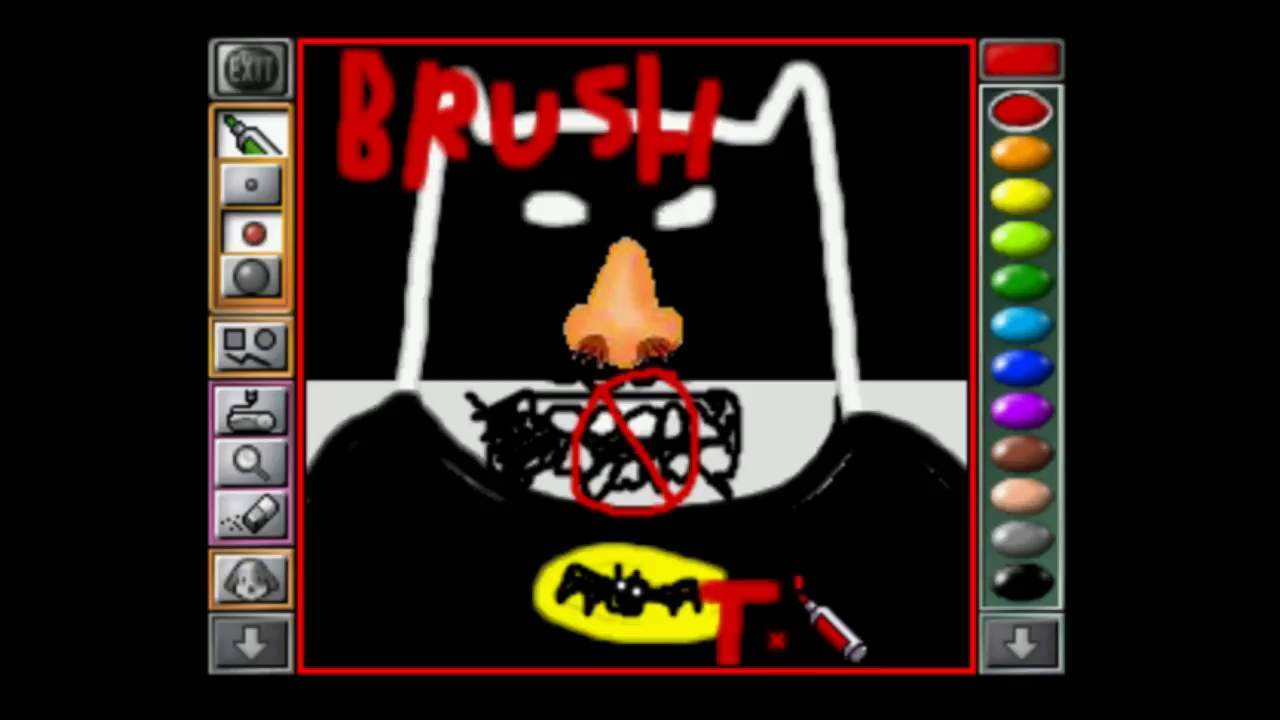
pyautogui.moveTo(794, 574)
pyautogui.mouseDown()
pyautogui.moveTo(797, 620)
pyautogui.moveTo(826, 619)
pyautogui.moveTo(816, 587)
pyautogui.moveTo(795, 578)
pyautogui.moveTo(830, 615)
pyautogui.moveTo(822, 634)
pyautogui.moveTo(842, 582)
pyautogui.moveTo(850, 637)
pyautogui.moveTo(837, 617)
pyautogui.moveTo(863, 597)
pyautogui.moveTo(864, 634)
pyautogui.moveTo(852, 602)
pyautogui.moveTo(878, 602)
pyautogui.moveTo(877, 650)
pyautogui.moveTo(902, 607)
pyautogui.moveTo(908, 654)
pyautogui.moveTo(914, 604)
pyautogui.mouseUp()
pyautogui.moveTo(914, 604)
pyautogui.mouseDown()
pyautogui.moveTo(932, 647)
pyautogui.moveTo(916, 644)
pyautogui.moveTo(939, 648)
pyautogui.moveTo(951, 607)
pyautogui.moveTo(964, 647)
pyautogui.moveTo(964, 600)
pyautogui.mouseUp()
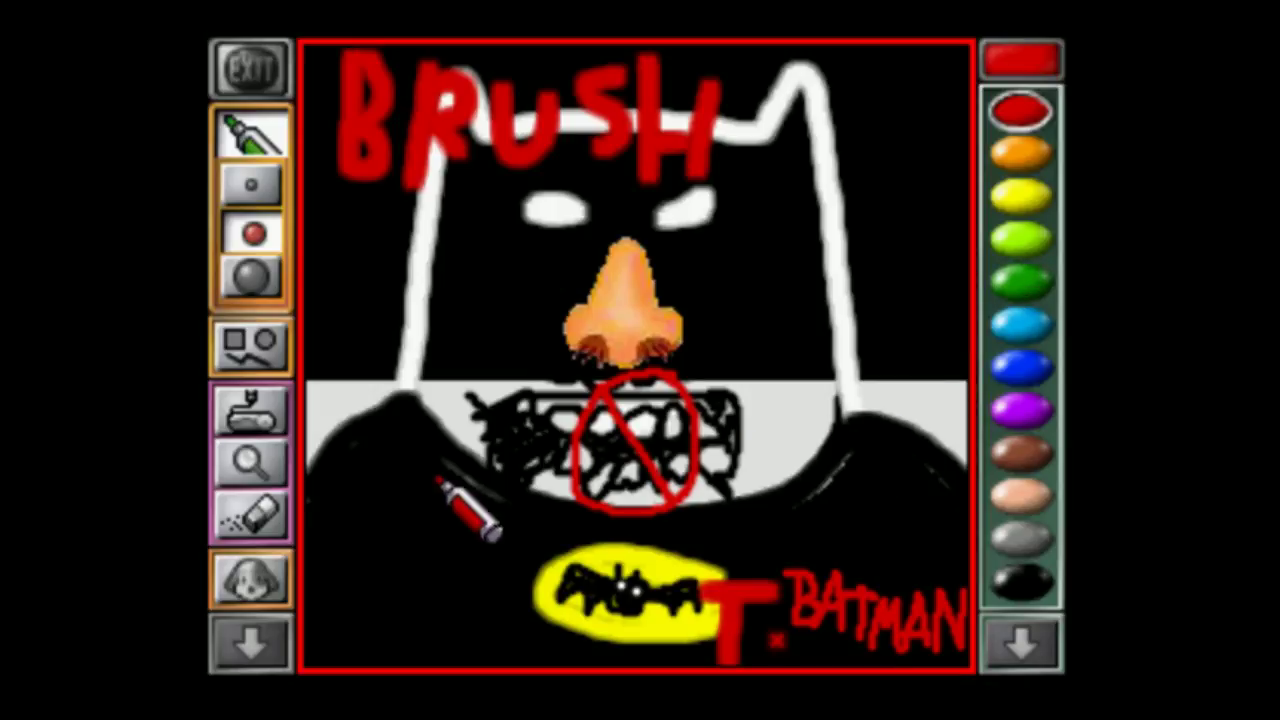
pyautogui.moveTo(526, 468); pyautogui.dragTo(534, 640)
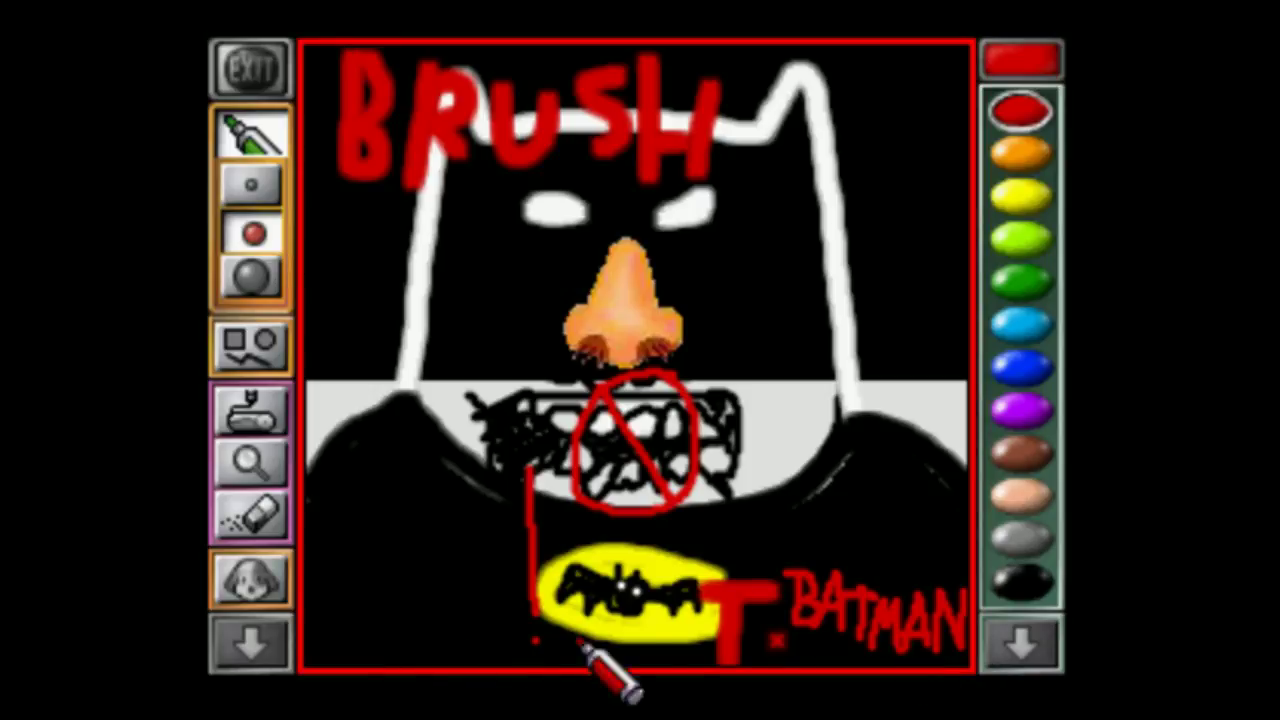
pyautogui.hotkey('ctrl', 'F10')
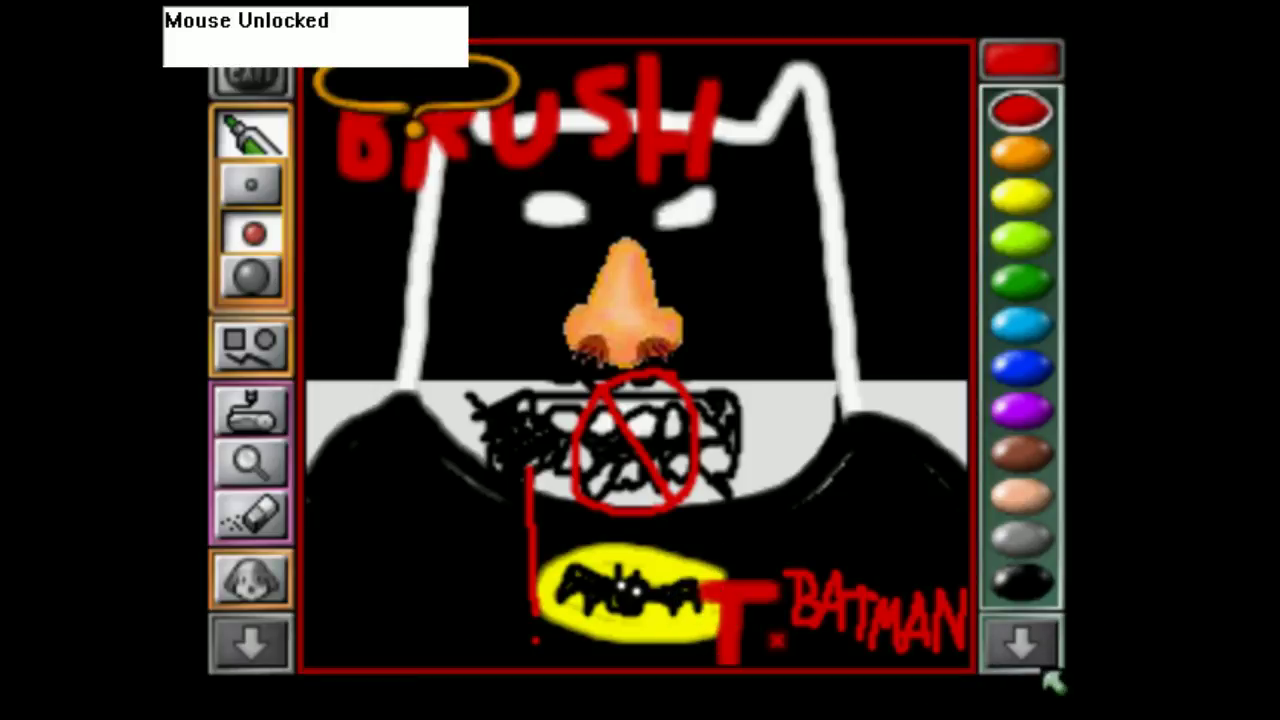
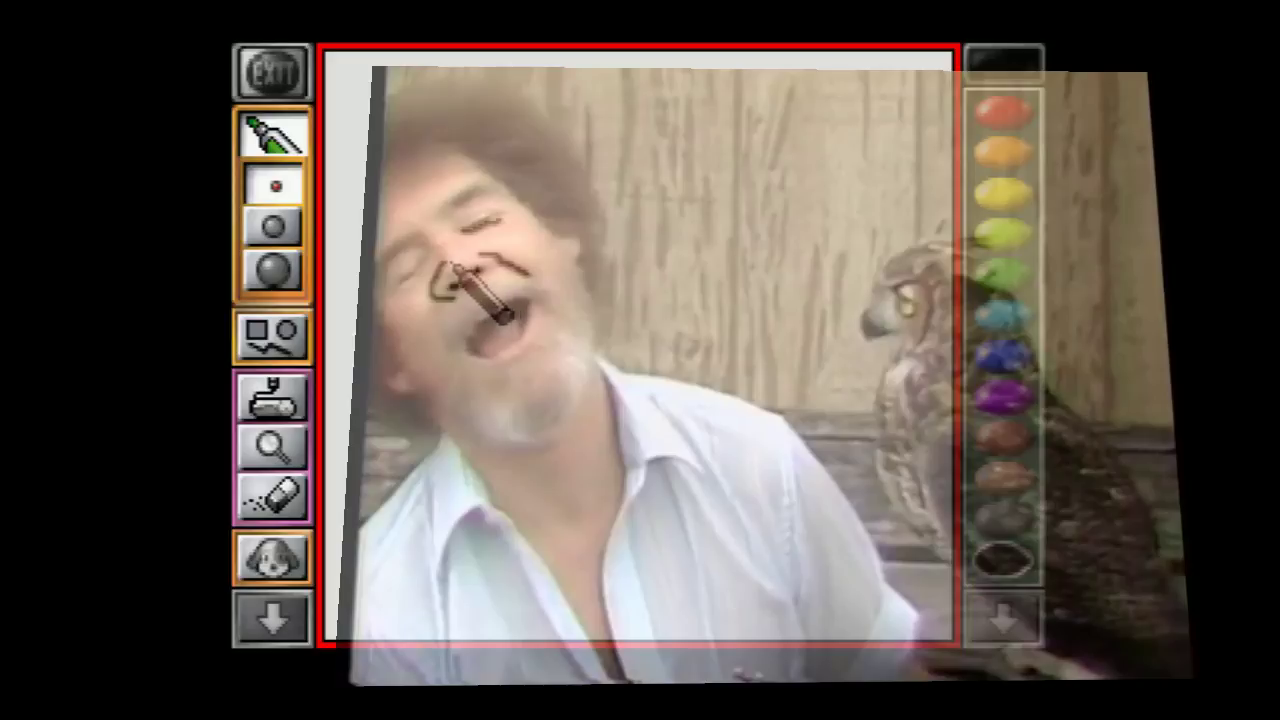
# Trace the laughing man's nose, eyes, eyebrows, open mouth, face edge and ear with a thin black felt tip pen.
pyautogui.moveTo(434, 236)
pyautogui.mouseDown()
pyautogui.moveTo(474, 268)
pyautogui.moveTo(435, 240)
pyautogui.moveTo(432, 282)
pyautogui.mouseUp()
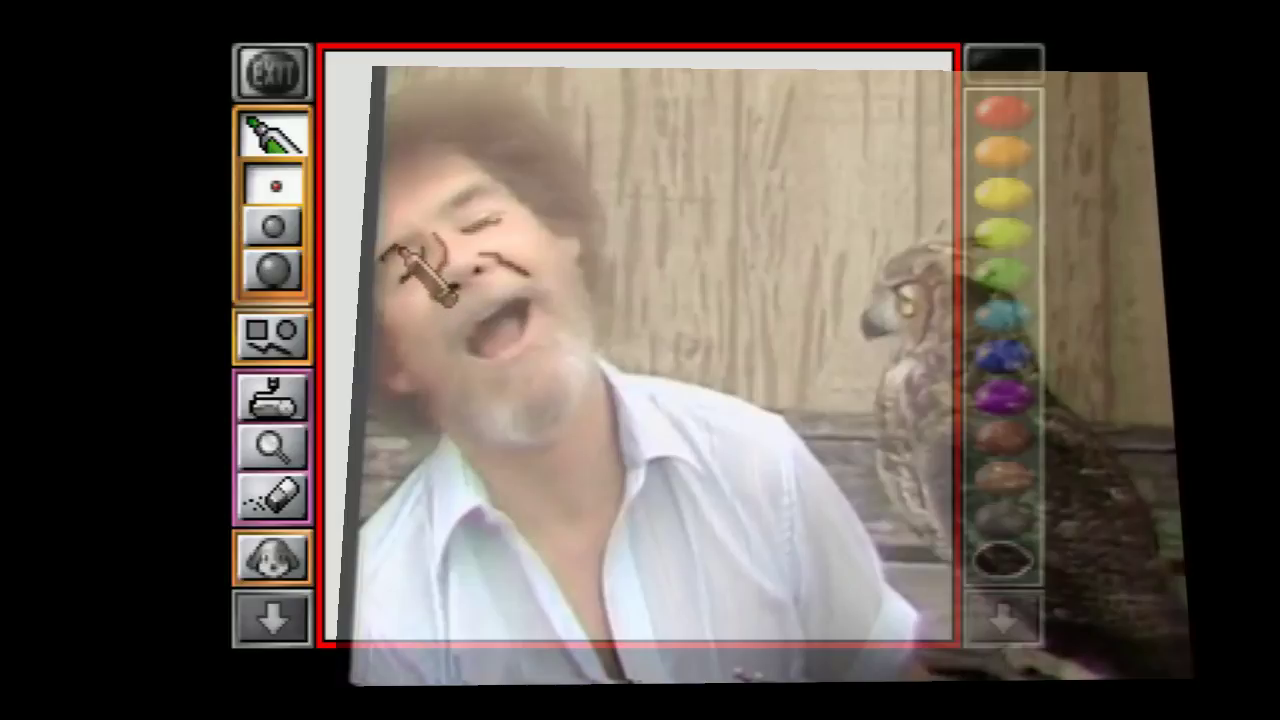
pyautogui.moveTo(386, 256)
pyautogui.mouseDown()
pyautogui.moveTo(447, 219)
pyautogui.moveTo(480, 224)
pyautogui.moveTo(479, 200)
pyautogui.mouseUp()
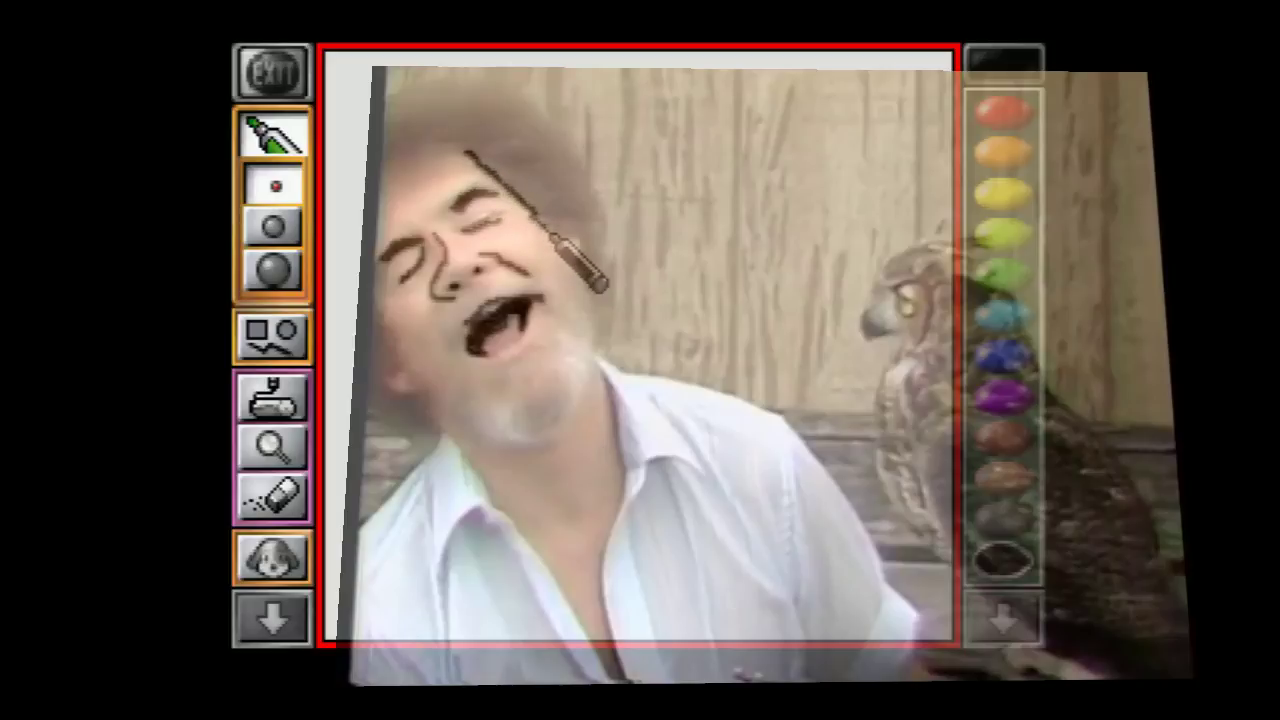
pyautogui.moveTo(560, 237)
pyautogui.mouseDown()
pyautogui.moveTo(586, 246)
pyautogui.moveTo(606, 351)
pyautogui.mouseUp()
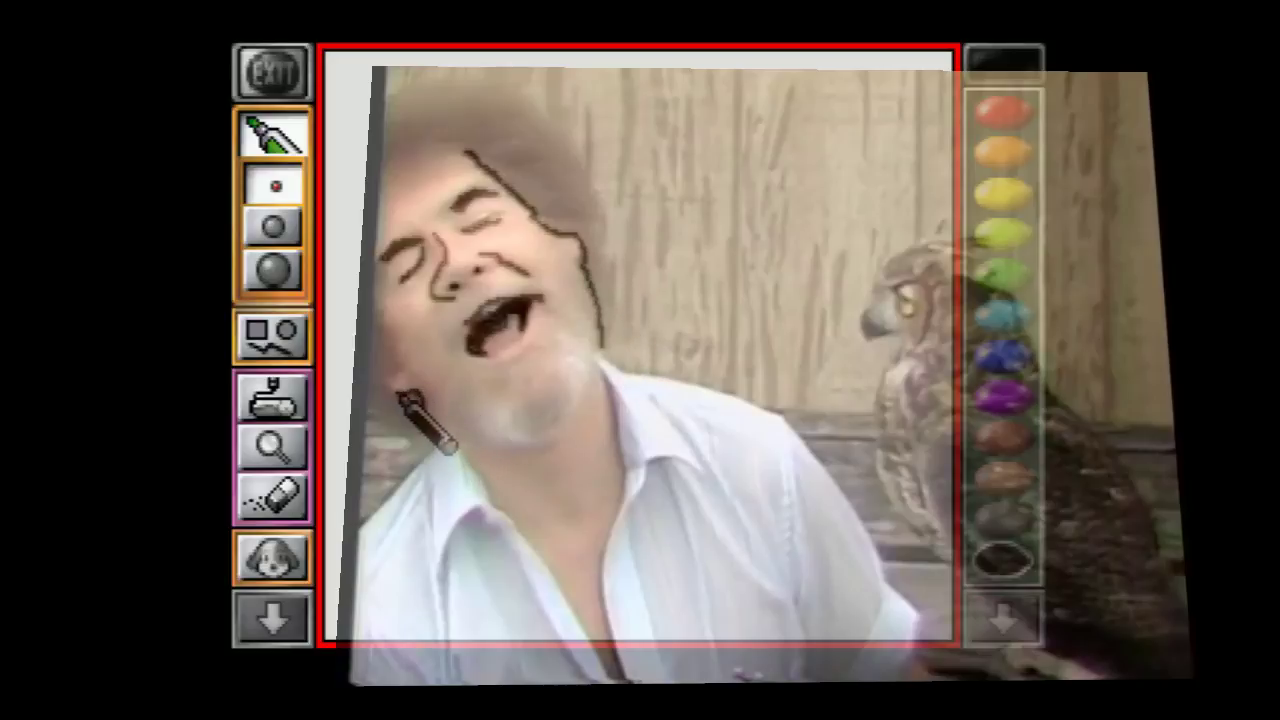
pyautogui.moveTo(388, 358); pyautogui.dragTo(380, 318)
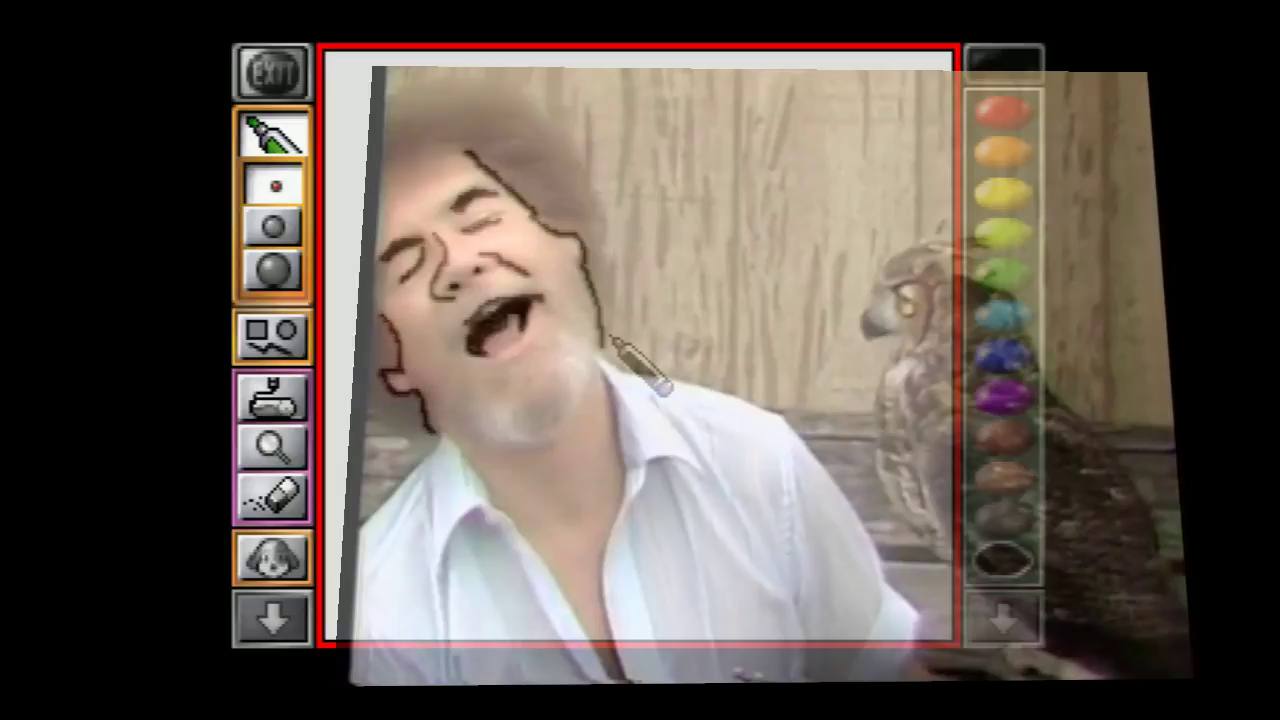
# Trace the outline of the man's bushy hair, his hairline, moustache and beard in thin black lines.
pyautogui.moveTo(609, 343)
pyautogui.mouseDown()
pyautogui.moveTo(610, 222)
pyautogui.moveTo(610, 249)
pyautogui.moveTo(586, 171)
pyautogui.moveTo(531, 112)
pyautogui.moveTo(450, 83)
pyautogui.moveTo(363, 92)
pyautogui.moveTo(337, 103)
pyautogui.moveTo(327, 128)
pyautogui.mouseUp()
pyautogui.moveTo(416, 421); pyautogui.dragTo(430, 433)
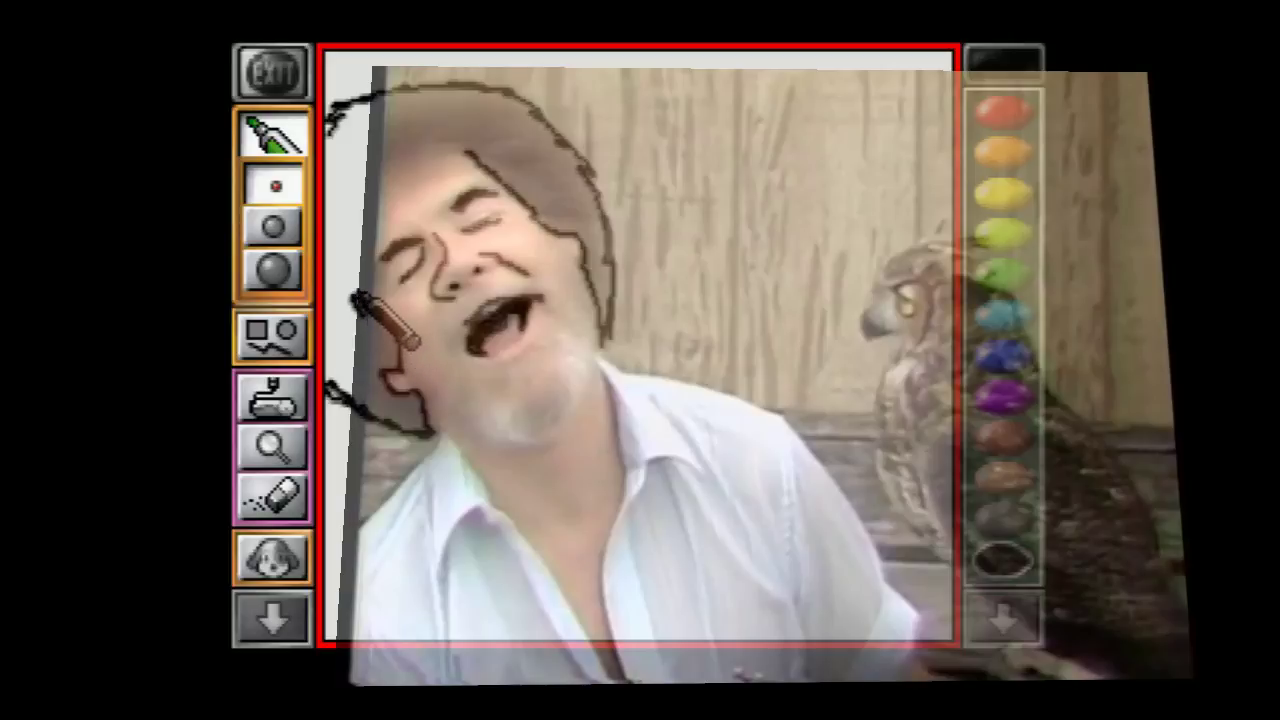
pyautogui.moveTo(350, 256)
pyautogui.mouseDown()
pyautogui.moveTo(349, 226)
pyautogui.moveTo(368, 225)
pyautogui.moveTo(358, 230)
pyautogui.moveTo(405, 175)
pyautogui.moveTo(462, 154)
pyautogui.mouseUp()
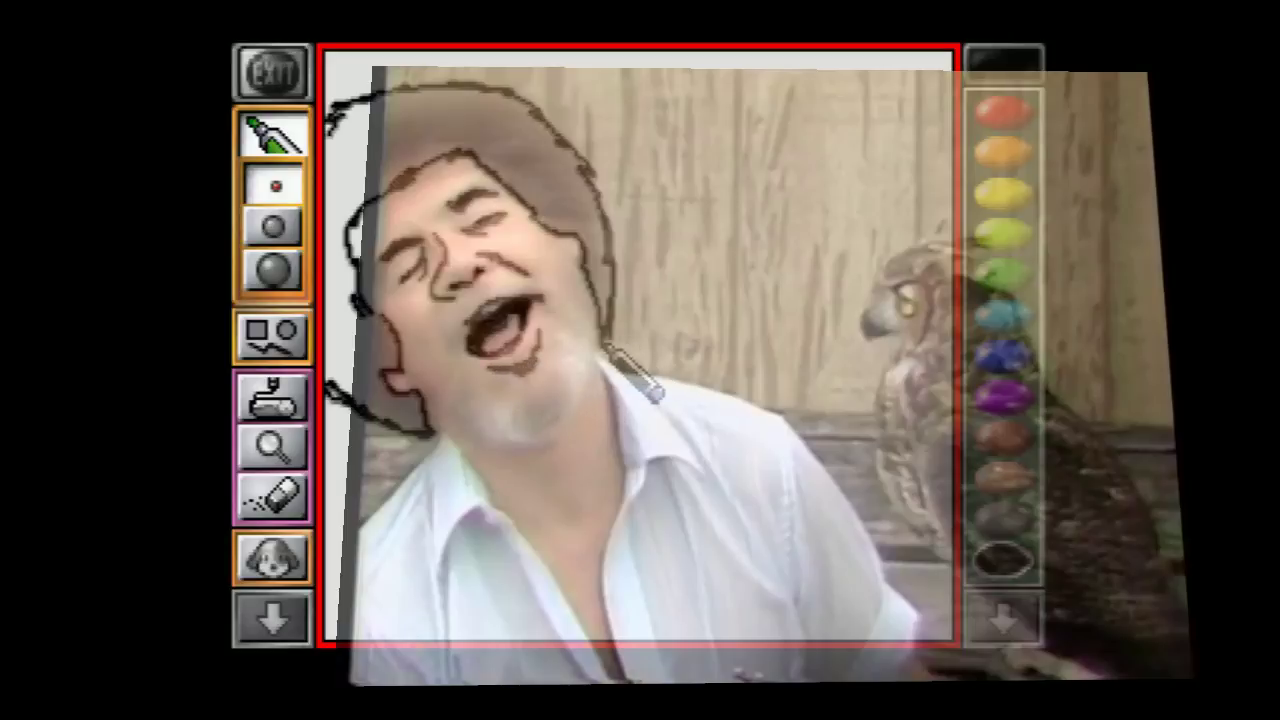
pyautogui.moveTo(604, 346)
pyautogui.mouseDown()
pyautogui.moveTo(581, 417)
pyautogui.moveTo(522, 436)
pyautogui.moveTo(463, 429)
pyautogui.mouseUp()
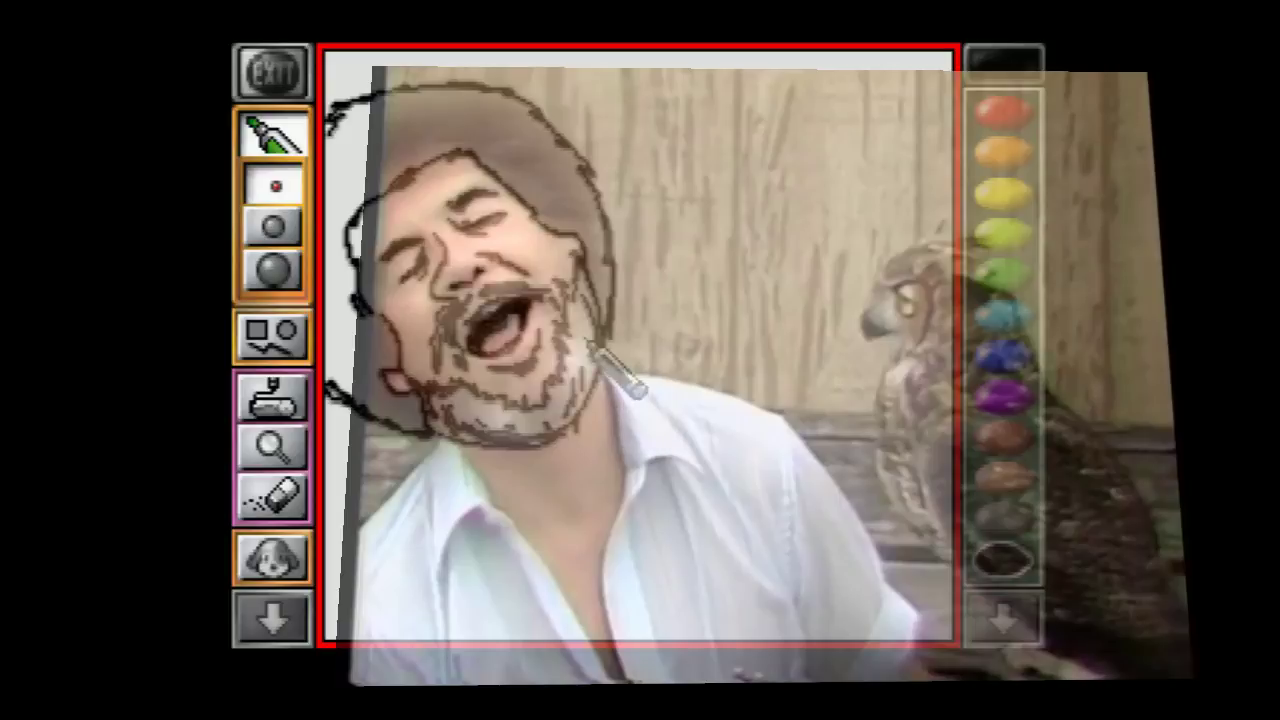
# Trace the man's shirt with its collar, sleeves and folds, then his neck lines and scribbled chest hair in black.
pyautogui.moveTo(603, 372)
pyautogui.mouseDown()
pyautogui.moveTo(626, 496)
pyautogui.moveTo(604, 586)
pyautogui.moveTo(627, 650)
pyautogui.moveTo(628, 509)
pyautogui.moveTo(671, 650)
pyautogui.moveTo(629, 510)
pyautogui.moveTo(663, 456)
pyautogui.moveTo(718, 464)
pyautogui.moveTo(686, 400)
pyautogui.moveTo(656, 389)
pyautogui.moveTo(707, 451)
pyautogui.moveTo(618, 370)
pyautogui.moveTo(744, 406)
pyautogui.moveTo(776, 396)
pyautogui.moveTo(746, 406)
pyautogui.moveTo(786, 413)
pyautogui.moveTo(868, 536)
pyautogui.moveTo(901, 648)
pyautogui.moveTo(896, 596)
pyautogui.moveTo(921, 598)
pyautogui.moveTo(922, 638)
pyautogui.mouseUp()
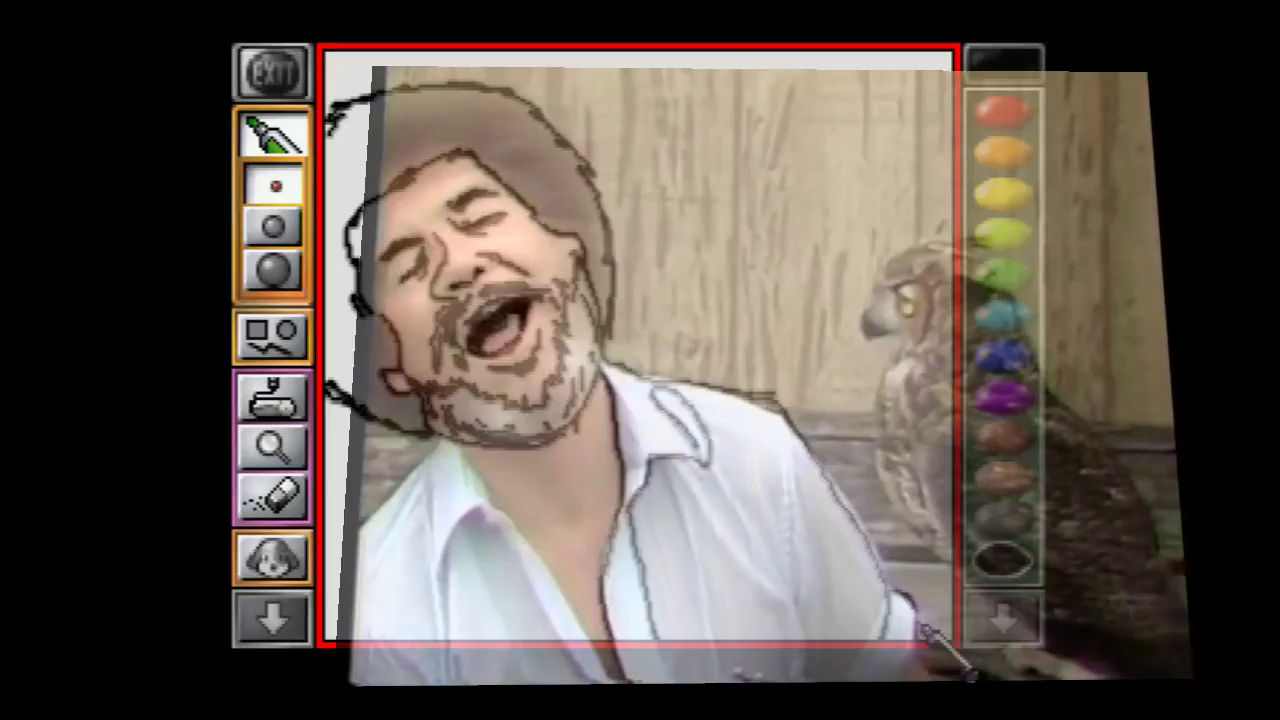
pyautogui.moveTo(678, 458)
pyautogui.mouseDown()
pyautogui.moveTo(710, 517)
pyautogui.moveTo(778, 590)
pyautogui.mouseUp()
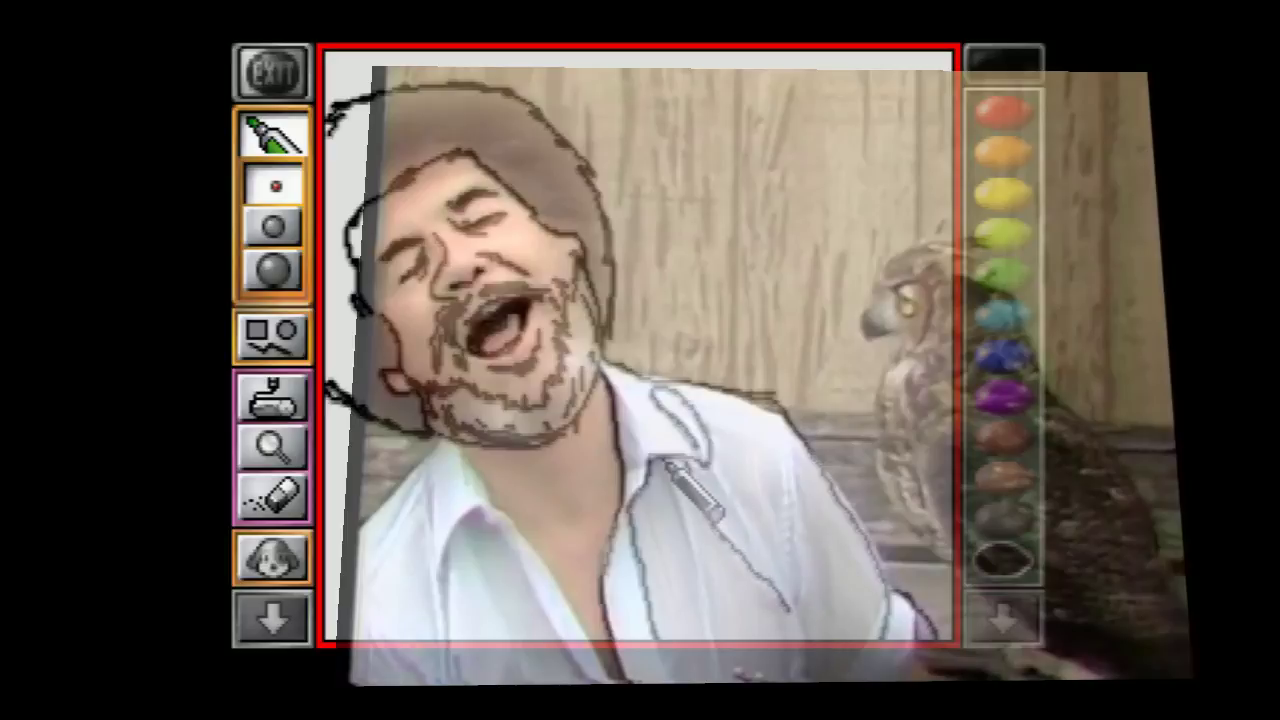
pyautogui.moveTo(682, 460); pyautogui.dragTo(710, 636)
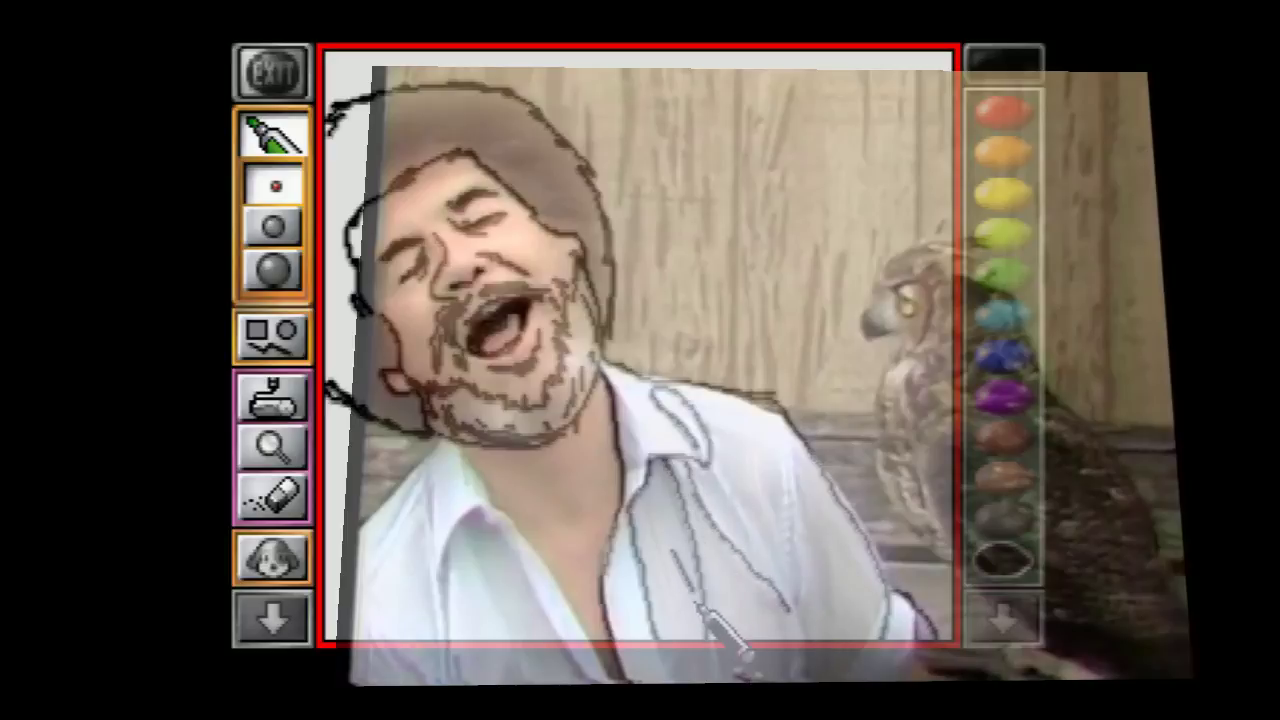
pyautogui.moveTo(740, 509)
pyautogui.mouseDown()
pyautogui.moveTo(782, 591)
pyautogui.moveTo(789, 554)
pyautogui.moveTo(793, 622)
pyautogui.moveTo(795, 608)
pyautogui.moveTo(810, 618)
pyautogui.moveTo(817, 646)
pyautogui.moveTo(793, 554)
pyautogui.moveTo(790, 466)
pyautogui.moveTo(795, 542)
pyautogui.moveTo(797, 476)
pyautogui.mouseUp()
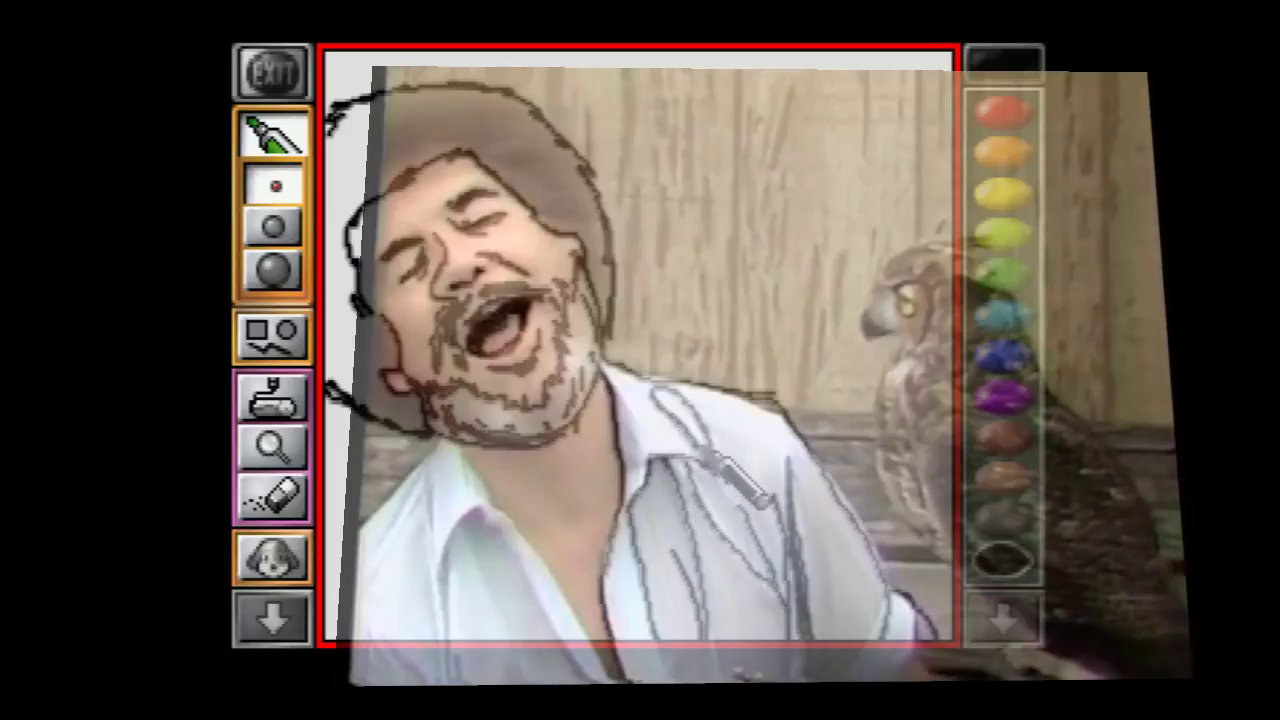
pyautogui.moveTo(826, 474)
pyautogui.mouseDown()
pyautogui.moveTo(815, 468)
pyautogui.moveTo(884, 583)
pyautogui.mouseUp()
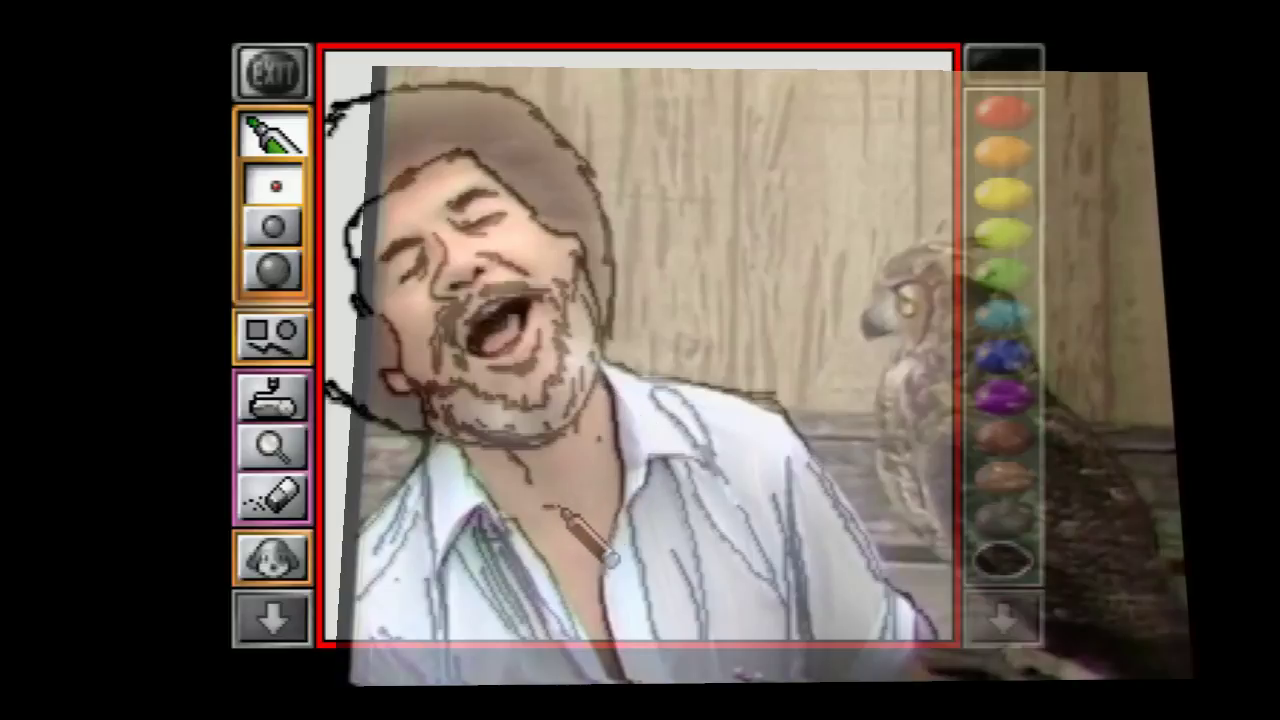
pyautogui.moveTo(550, 508)
pyautogui.mouseDown()
pyautogui.moveTo(582, 500)
pyautogui.moveTo(590, 512)
pyautogui.moveTo(545, 540)
pyautogui.moveTo(603, 562)
pyautogui.moveTo(578, 535)
pyautogui.moveTo(566, 548)
pyautogui.moveTo(548, 518)
pyautogui.moveTo(620, 615)
pyautogui.moveTo(612, 577)
pyautogui.moveTo(600, 600)
pyautogui.moveTo(615, 630)
pyautogui.moveTo(590, 600)
pyautogui.moveTo(600, 635)
pyautogui.mouseUp()
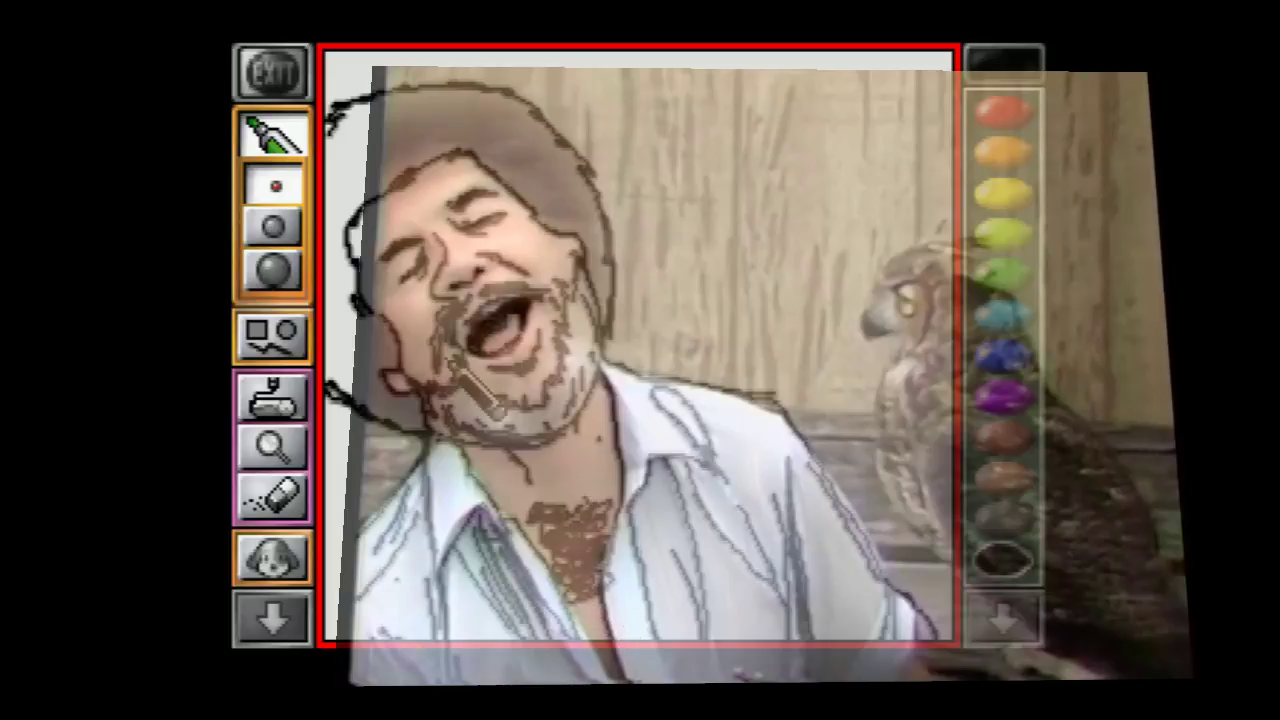
# Trace the owl's head, eye, beak and body in black, and add sleeve lines on the shirt's opposite side.
pyautogui.click(1003, 622)
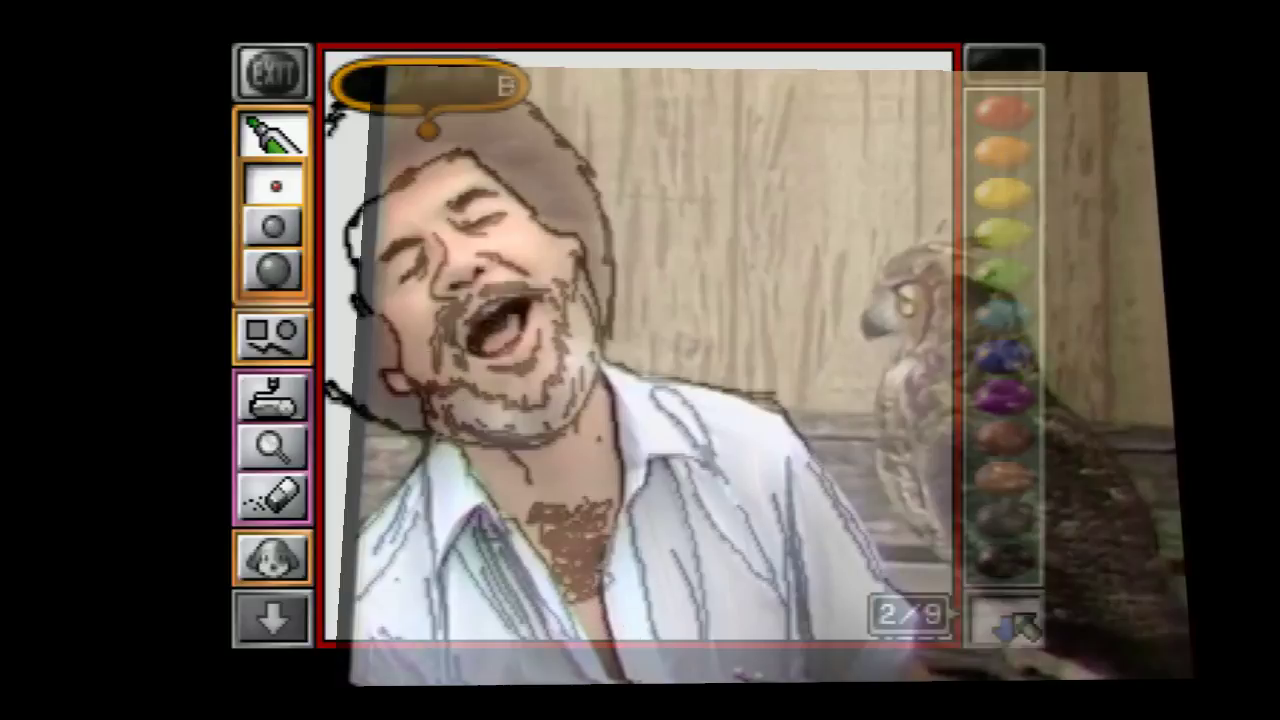
pyautogui.click(1000, 520)
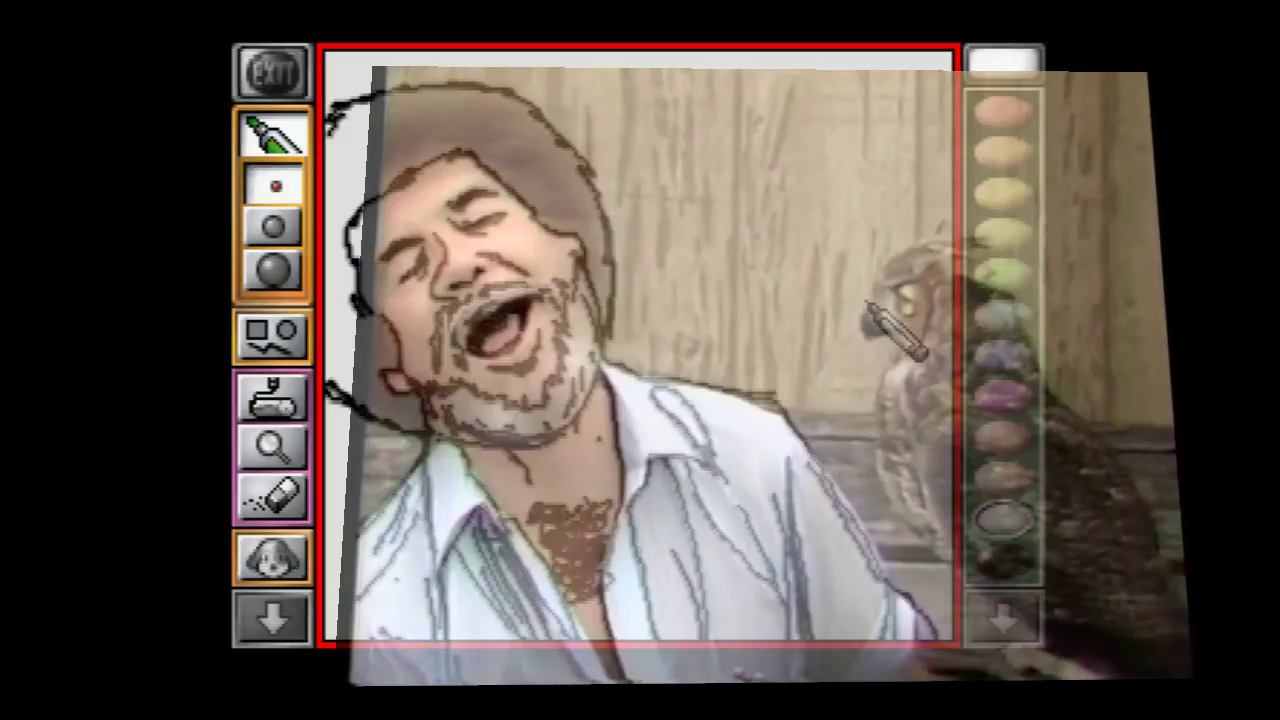
pyautogui.click(1010, 558)
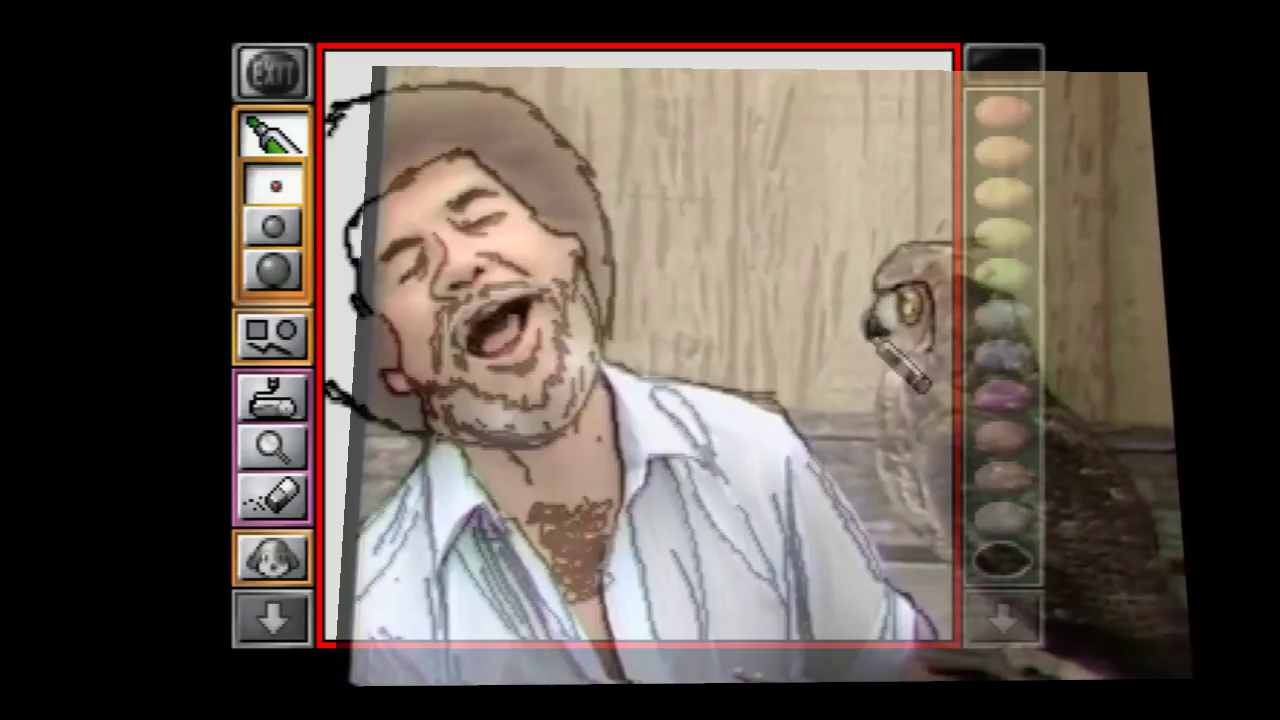
pyautogui.moveTo(890, 340)
pyautogui.mouseDown()
pyautogui.moveTo(877, 455)
pyautogui.moveTo(936, 537)
pyautogui.mouseUp()
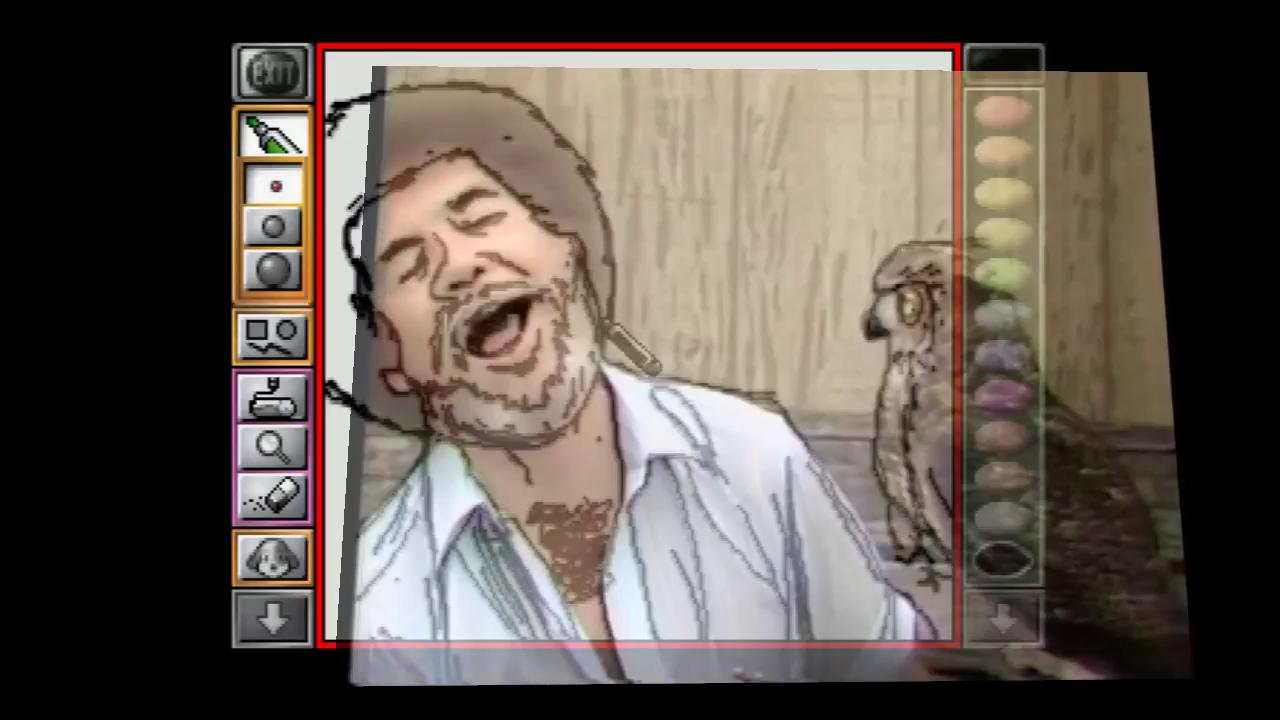
pyautogui.moveTo(370, 518); pyautogui.dragTo(336, 590)
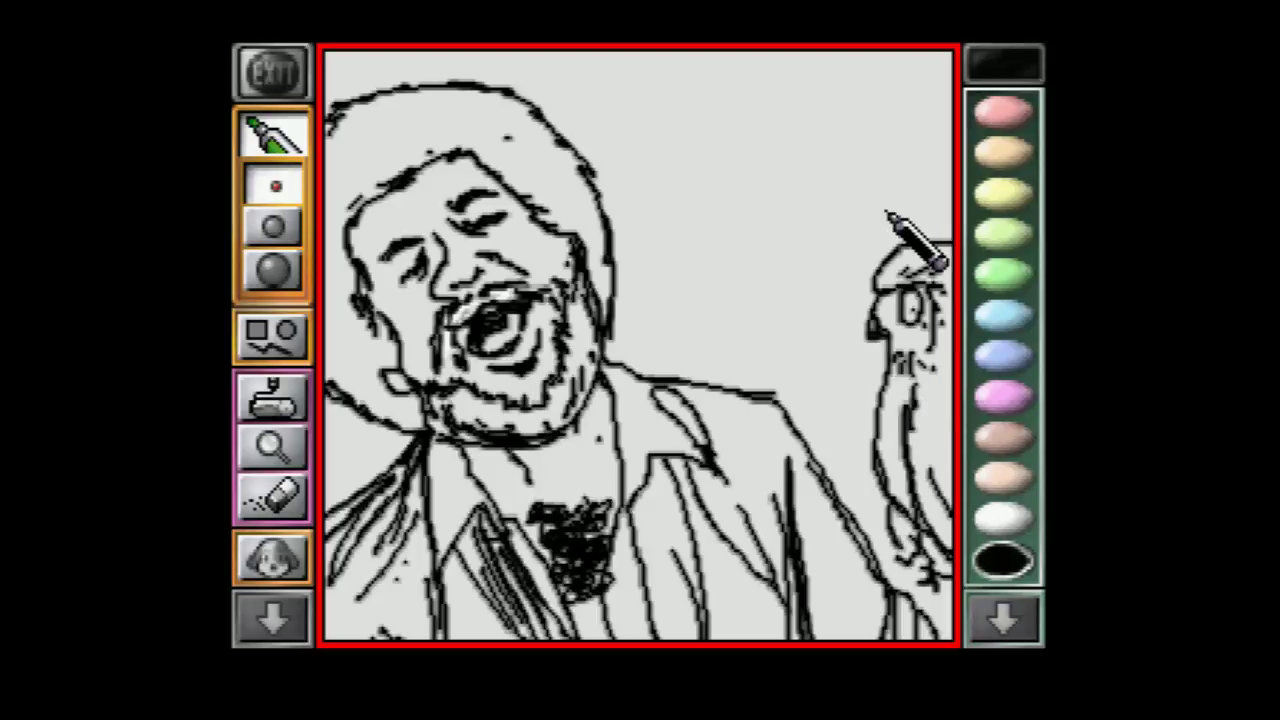
# Fill the man's hair with brown, using the medium and thick felt tip pen.
pyautogui.click(1005, 618)
pyautogui.click(1005, 618)
pyautogui.click(1005, 618)
pyautogui.click(1005, 438)
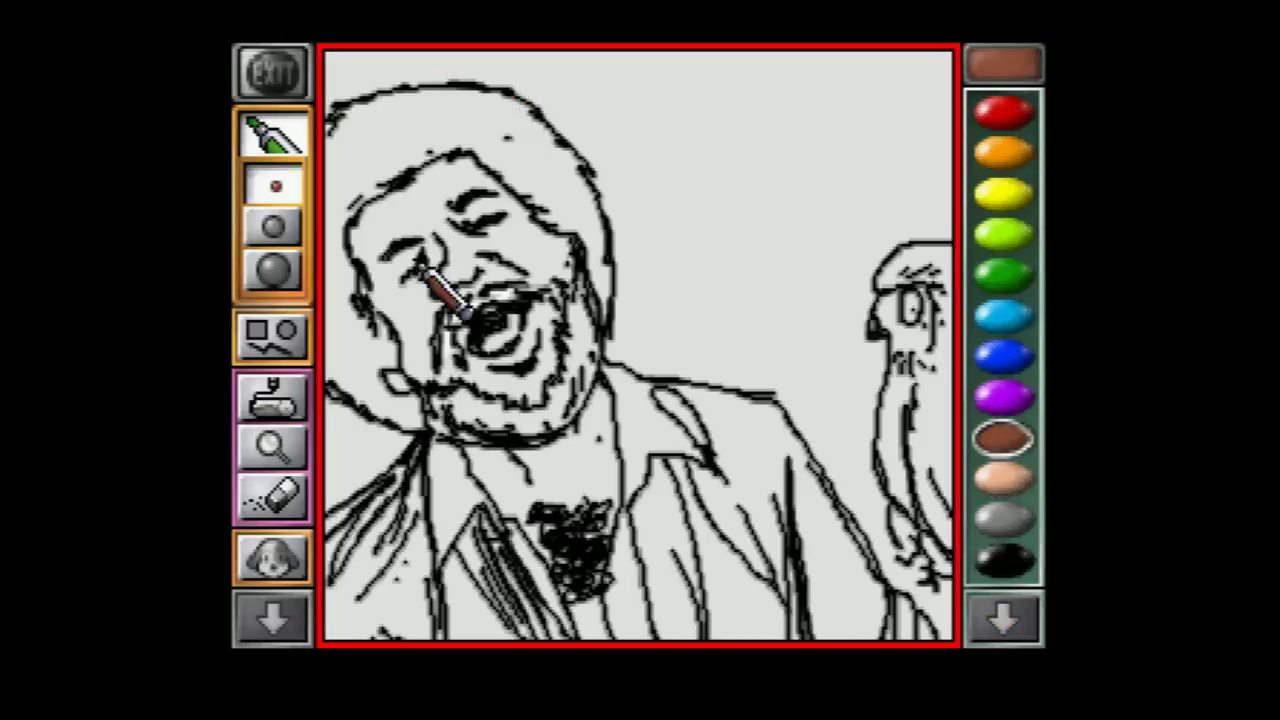
pyautogui.click(294, 228)
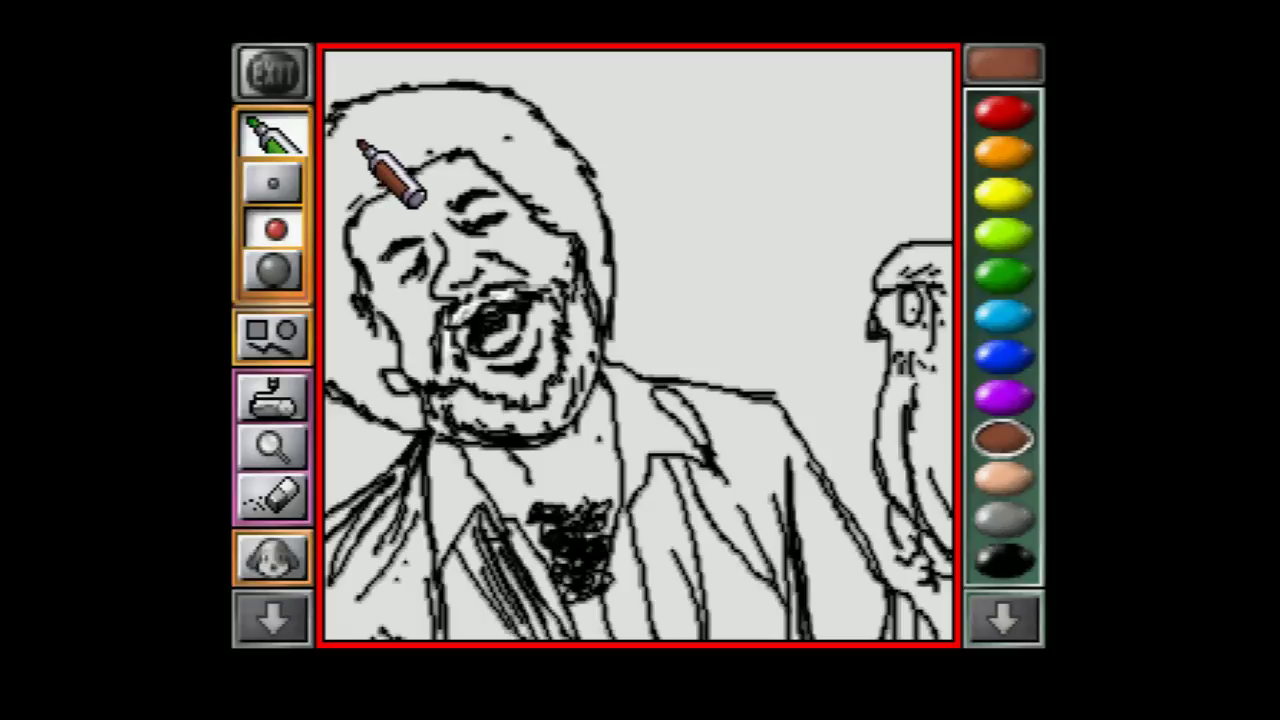
pyautogui.moveTo(1003, 624)
pyautogui.moveTo(410, 130)
pyautogui.mouseDown()
pyautogui.moveTo(364, 142)
pyautogui.moveTo(324, 177)
pyautogui.moveTo(352, 175)
pyautogui.moveTo(320, 243)
pyautogui.moveTo(330, 318)
pyautogui.moveTo(338, 255)
pyautogui.moveTo(347, 318)
pyautogui.moveTo(324, 338)
pyautogui.moveTo(342, 360)
pyautogui.moveTo(352, 338)
pyautogui.moveTo(377, 350)
pyautogui.moveTo(375, 318)
pyautogui.moveTo(362, 375)
pyautogui.moveTo(385, 407)
pyautogui.mouseUp()
pyautogui.click(273, 271)
pyautogui.moveTo(600, 298)
pyautogui.mouseDown()
pyautogui.moveTo(564, 215)
pyautogui.moveTo(452, 126)
pyautogui.moveTo(378, 159)
pyautogui.moveTo(438, 138)
pyautogui.moveTo(323, 160)
pyautogui.moveTo(335, 118)
pyautogui.moveTo(378, 122)
pyautogui.moveTo(381, 104)
pyautogui.moveTo(413, 143)
pyautogui.moveTo(402, 114)
pyautogui.moveTo(462, 99)
pyautogui.moveTo(433, 93)
pyautogui.moveTo(518, 140)
pyautogui.moveTo(478, 152)
pyautogui.moveTo(514, 175)
pyautogui.moveTo(508, 131)
pyautogui.moveTo(558, 199)
pyautogui.moveTo(573, 174)
pyautogui.moveTo(598, 262)
pyautogui.moveTo(560, 162)
pyautogui.moveTo(503, 110)
pyautogui.moveTo(449, 97)
pyautogui.moveTo(410, 187)
pyautogui.moveTo(357, 190)
pyautogui.mouseUp()
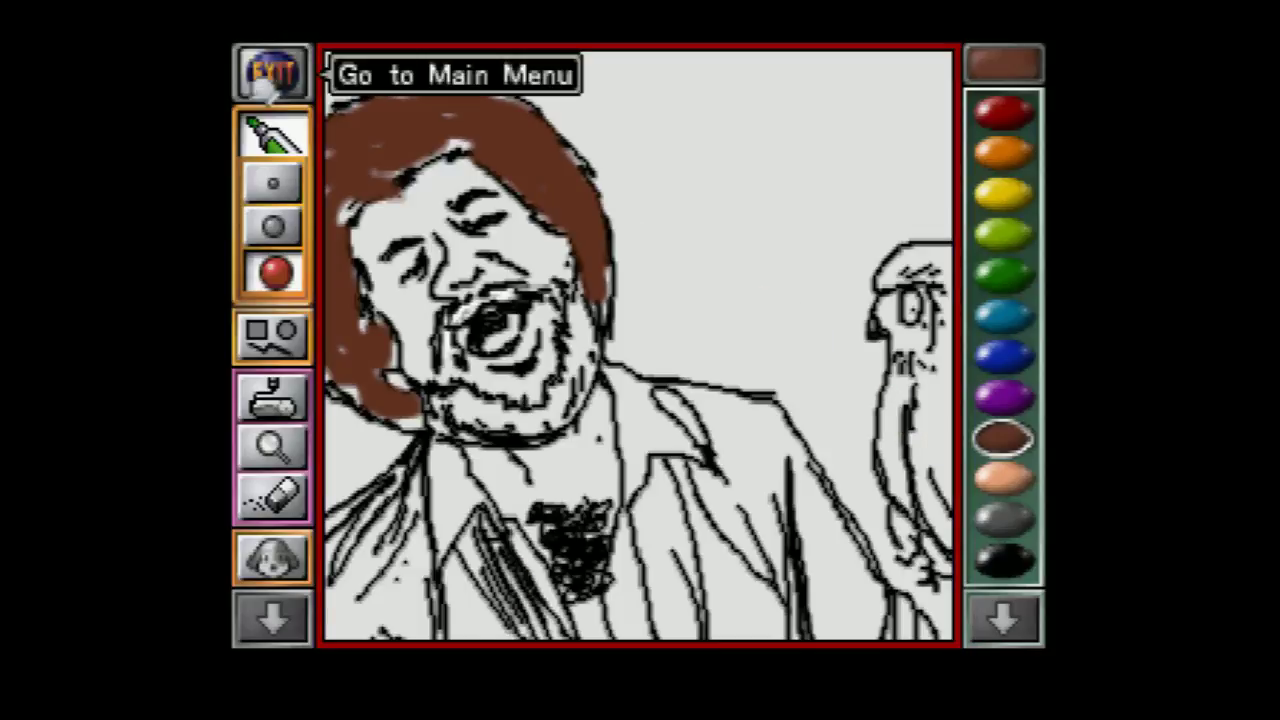
# Colour the moustache brown with the thin pen and the beard brown with the medium pen.
pyautogui.click(274, 182)
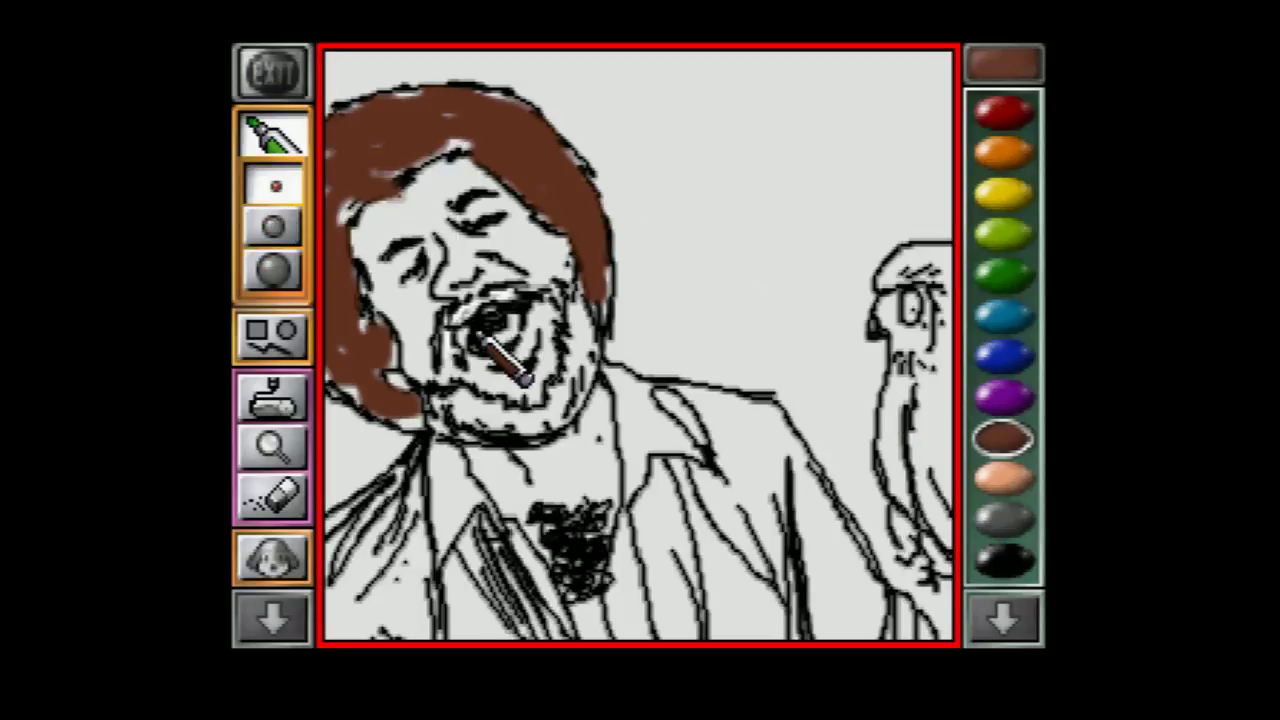
pyautogui.moveTo(477, 312)
pyautogui.mouseDown()
pyautogui.moveTo(509, 293)
pyautogui.moveTo(489, 314)
pyautogui.moveTo(542, 294)
pyautogui.moveTo(456, 316)
pyautogui.moveTo(466, 349)
pyautogui.mouseUp()
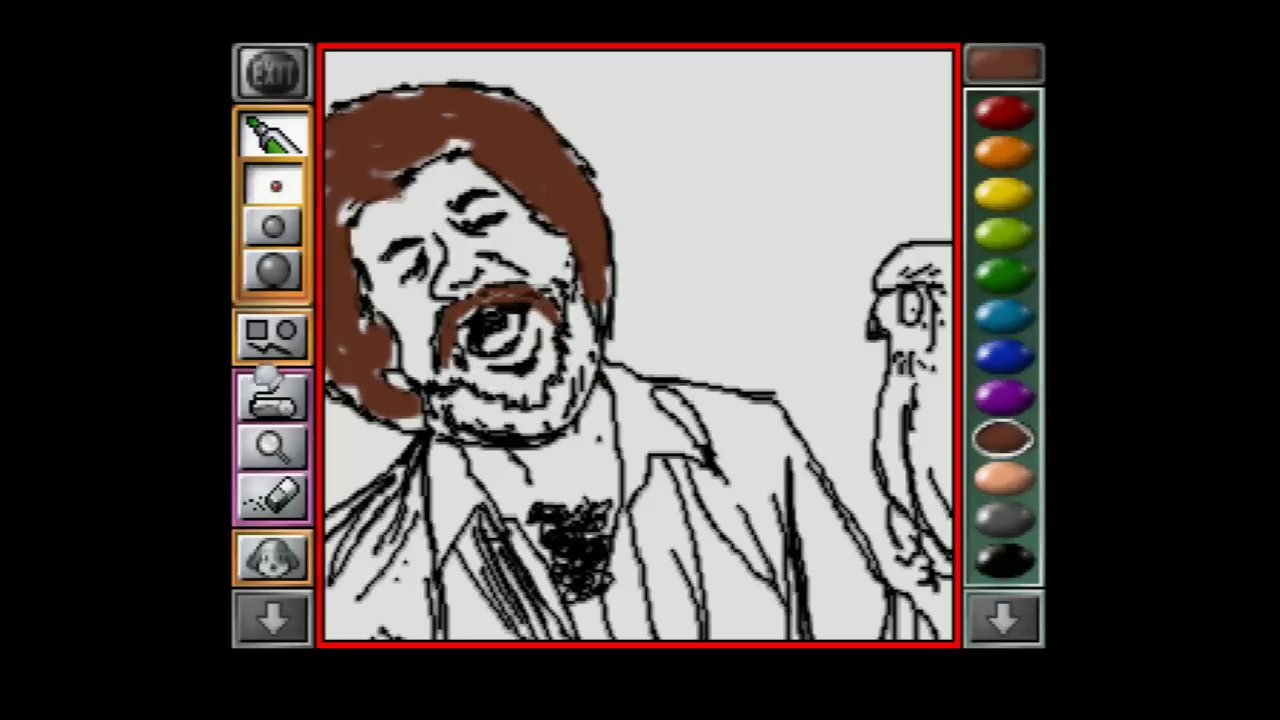
pyautogui.click(275, 228)
pyautogui.moveTo(471, 428)
pyautogui.mouseDown()
pyautogui.moveTo(450, 406)
pyautogui.moveTo(455, 436)
pyautogui.moveTo(505, 428)
pyautogui.moveTo(487, 414)
pyautogui.moveTo(513, 428)
pyautogui.moveTo(575, 420)
pyautogui.moveTo(571, 316)
pyautogui.moveTo(589, 354)
pyautogui.moveTo(587, 410)
pyautogui.moveTo(557, 400)
pyautogui.moveTo(531, 430)
pyautogui.moveTo(562, 408)
pyautogui.mouseUp()
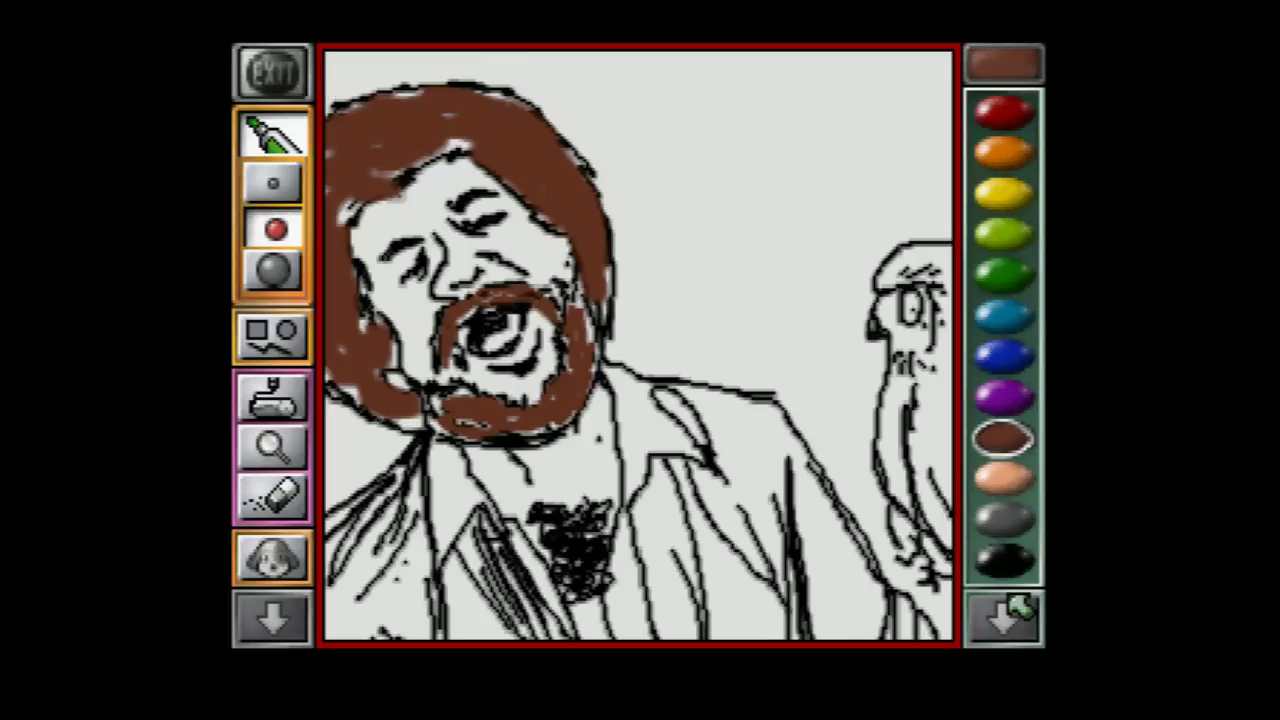
# Add light grey highlights to the lower beard with the medium pen, using a paler set of palette colours.
pyautogui.click(1006, 606)
pyautogui.click(1012, 618)
pyautogui.click(1018, 630)
pyautogui.click(1018, 630)
pyautogui.click(1006, 614)
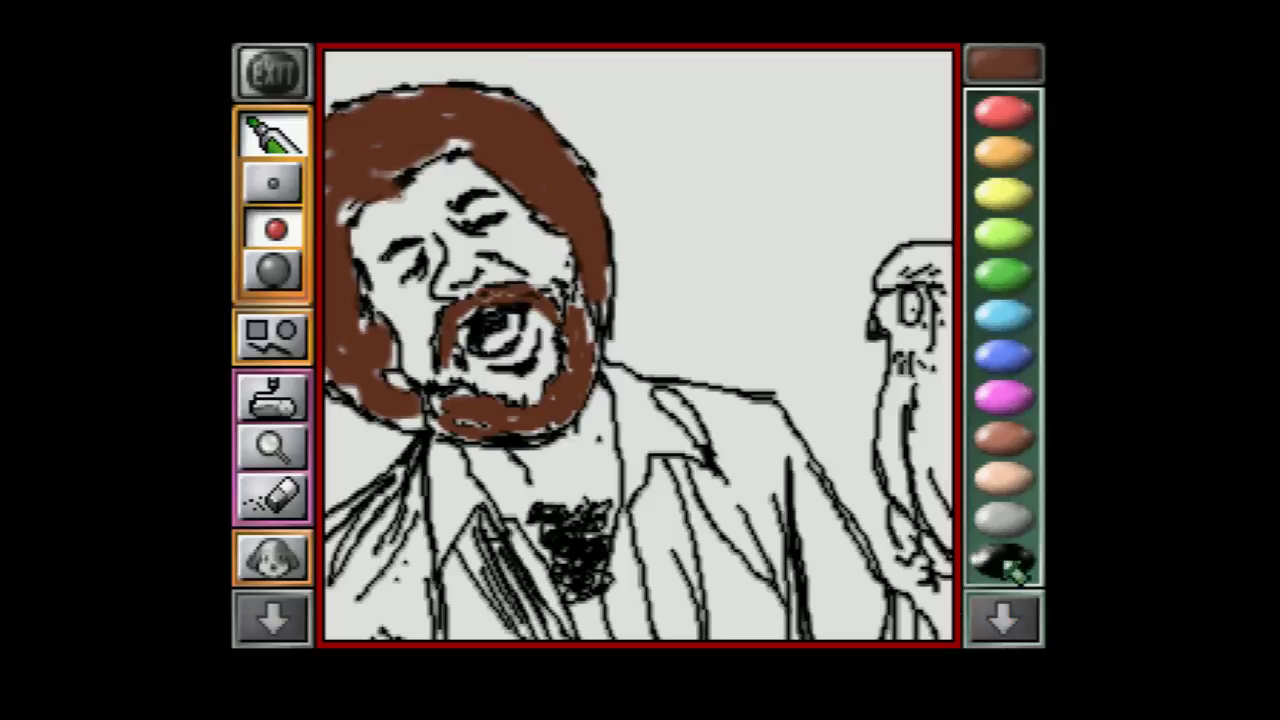
pyautogui.click(1006, 519)
pyautogui.moveTo(526, 440)
pyautogui.mouseDown()
pyautogui.moveTo(580, 420)
pyautogui.moveTo(591, 386)
pyautogui.mouseUp()
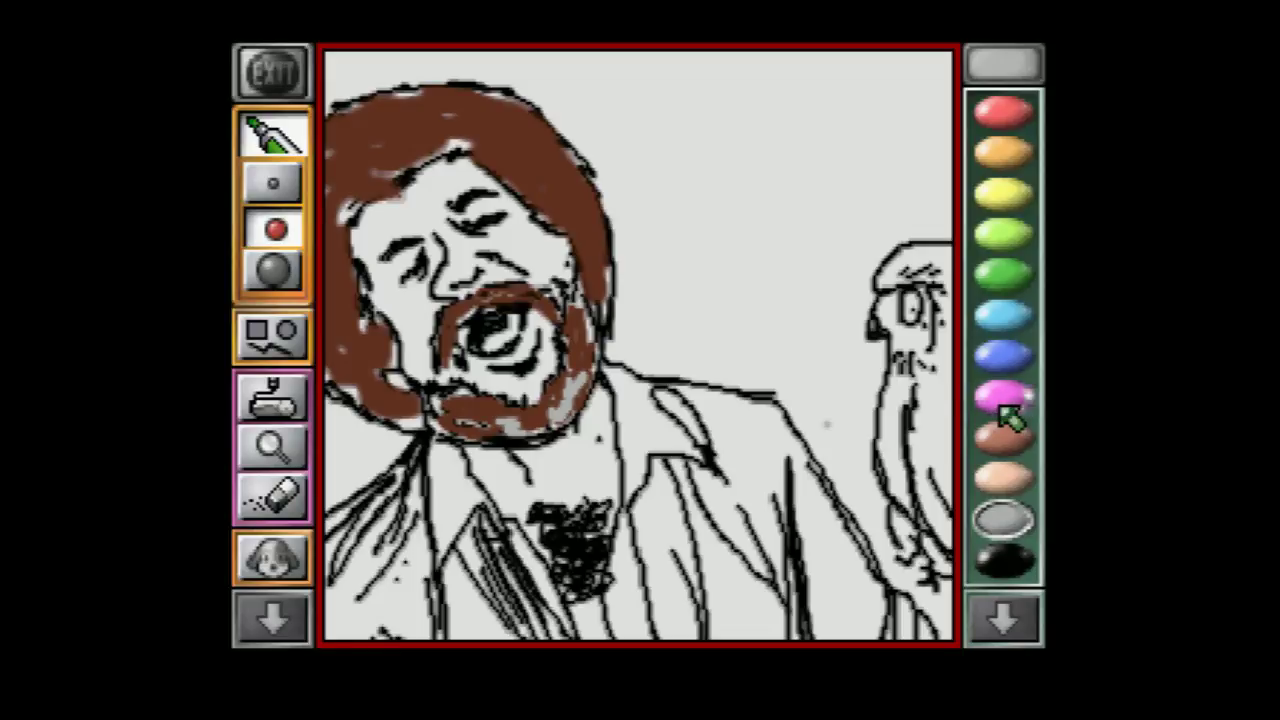
# Thicken the outlines of the hair, face and jaw in black, covering the stray mark on the forehead with white.
pyautogui.click(1023, 566)
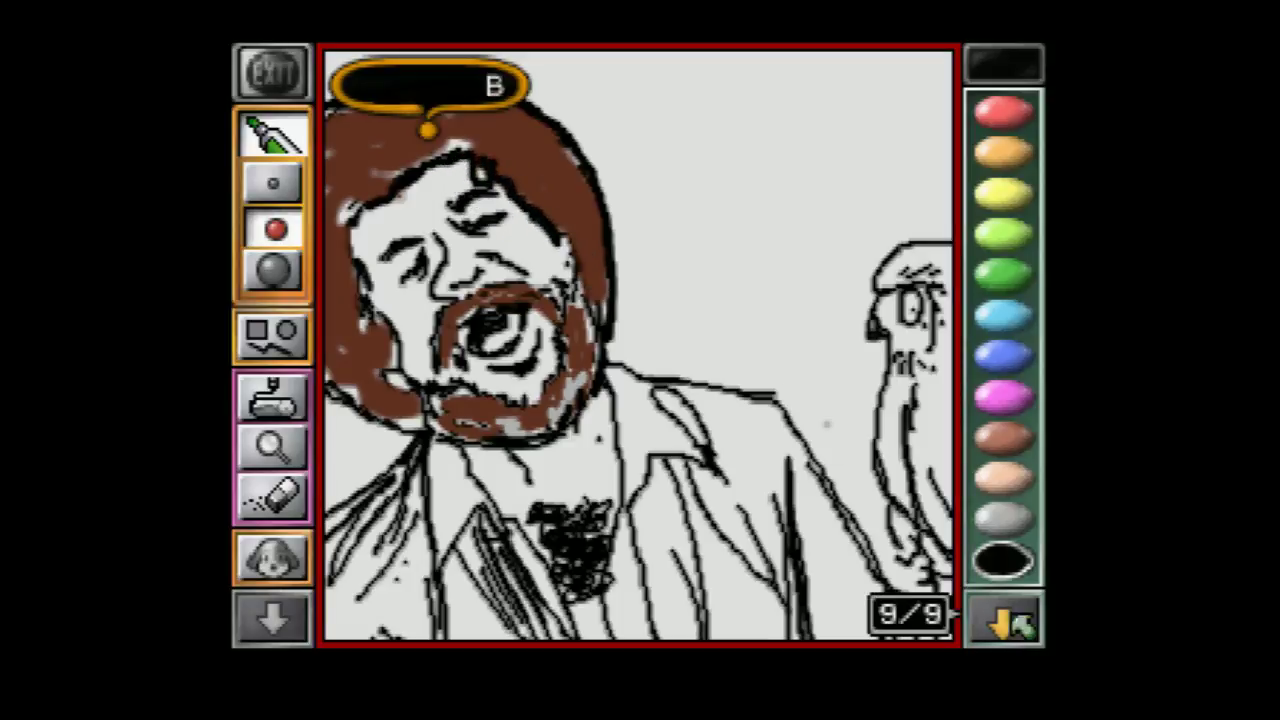
pyautogui.click(1003, 620)
pyautogui.click(1005, 622)
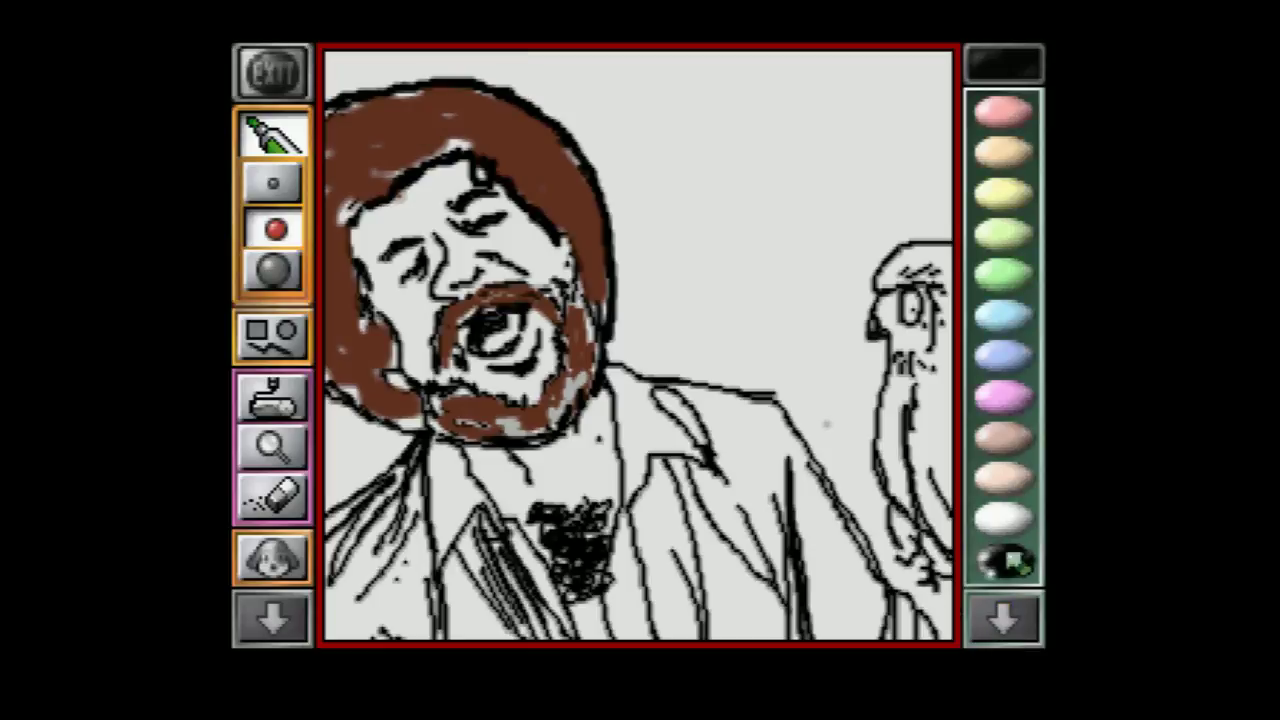
pyautogui.click(1003, 520)
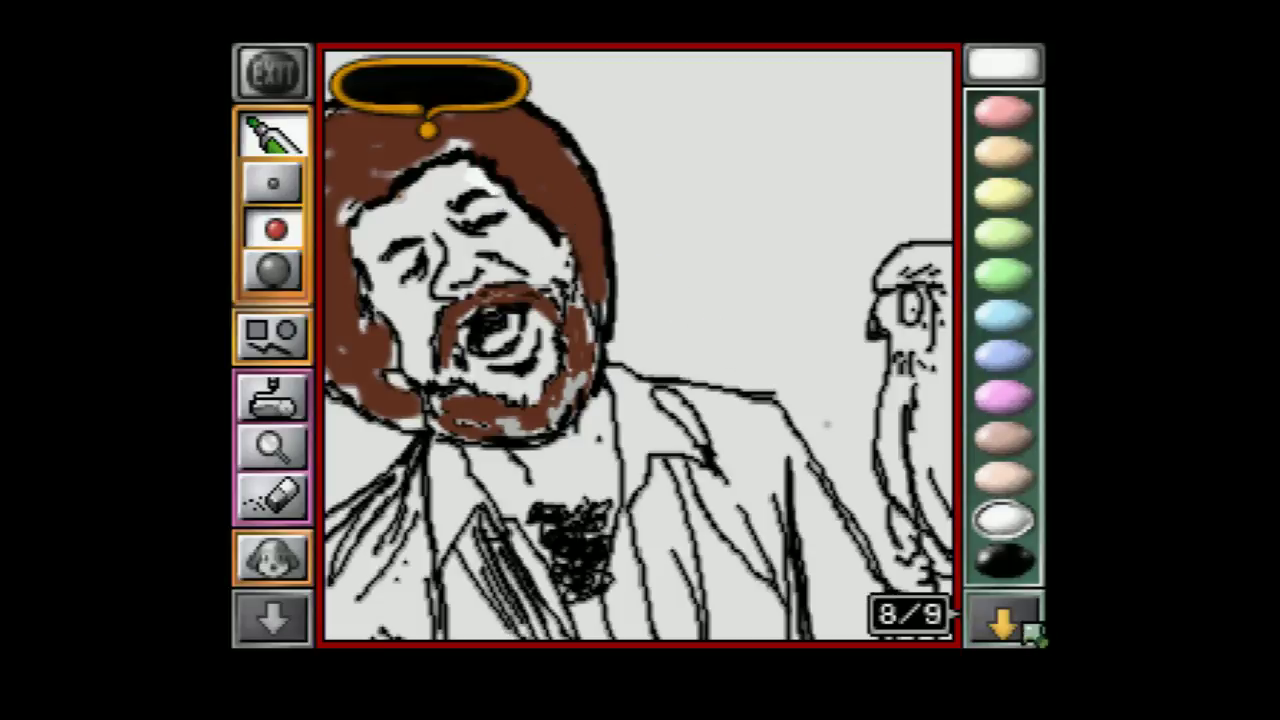
pyautogui.click(1003, 562)
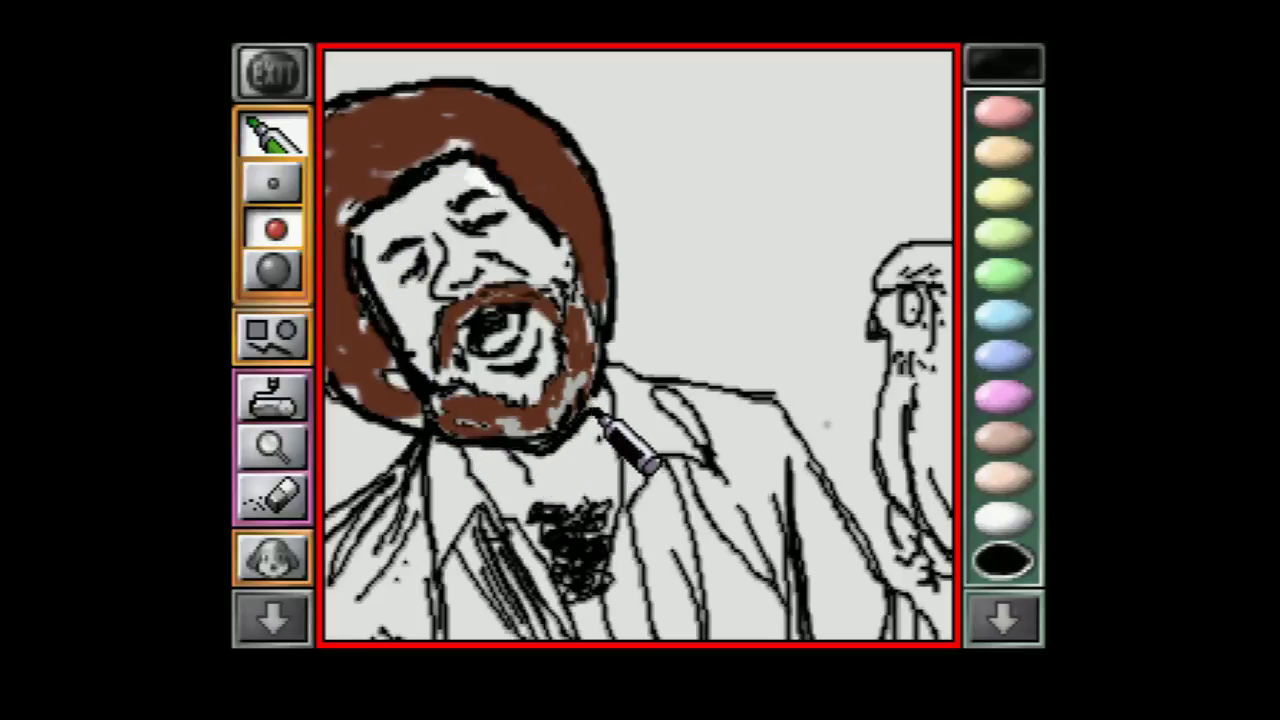
# Add lighter brown strands throughout the man's hair with the medium pen.
pyautogui.click(1002, 625)
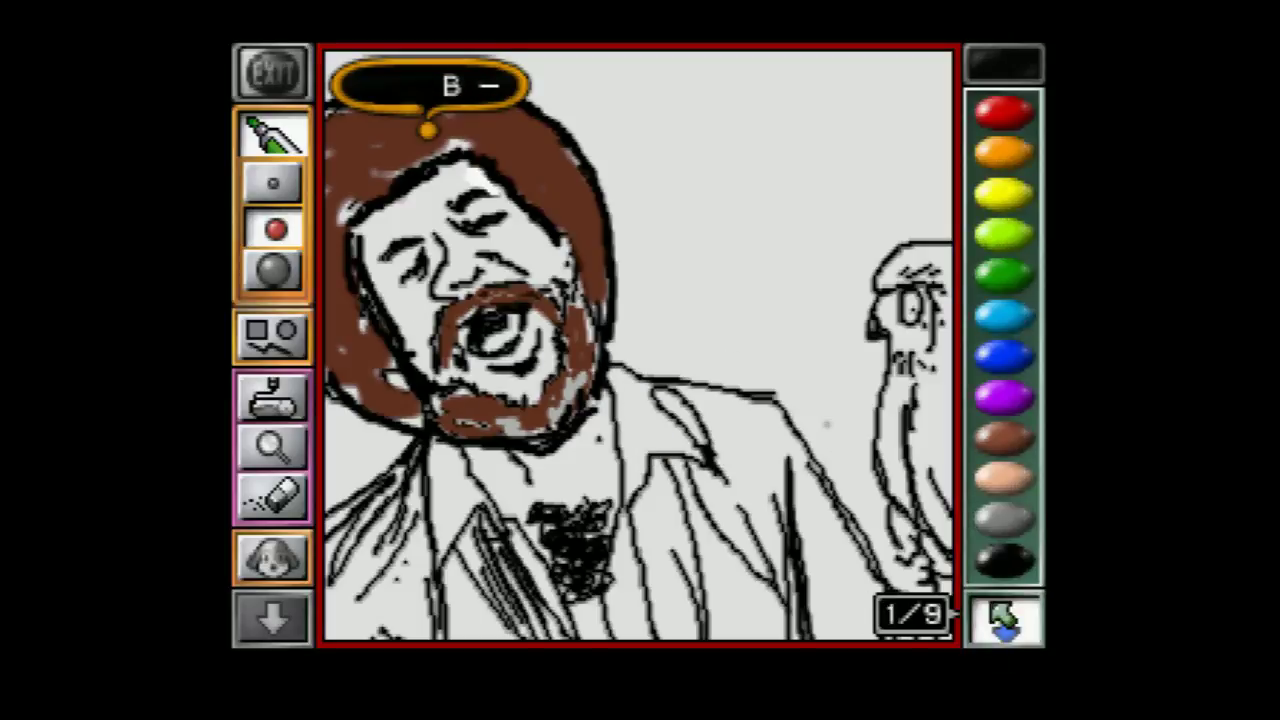
pyautogui.click(1003, 438)
pyautogui.click(272, 232)
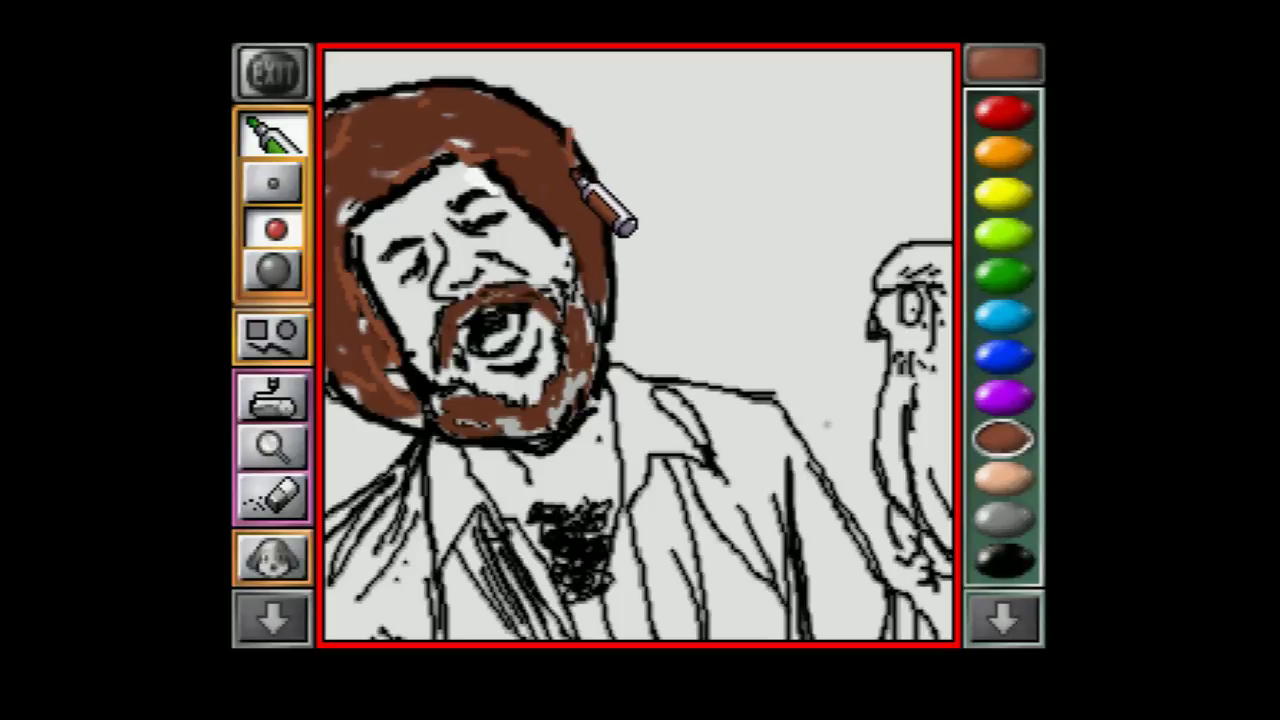
pyautogui.click(1015, 565)
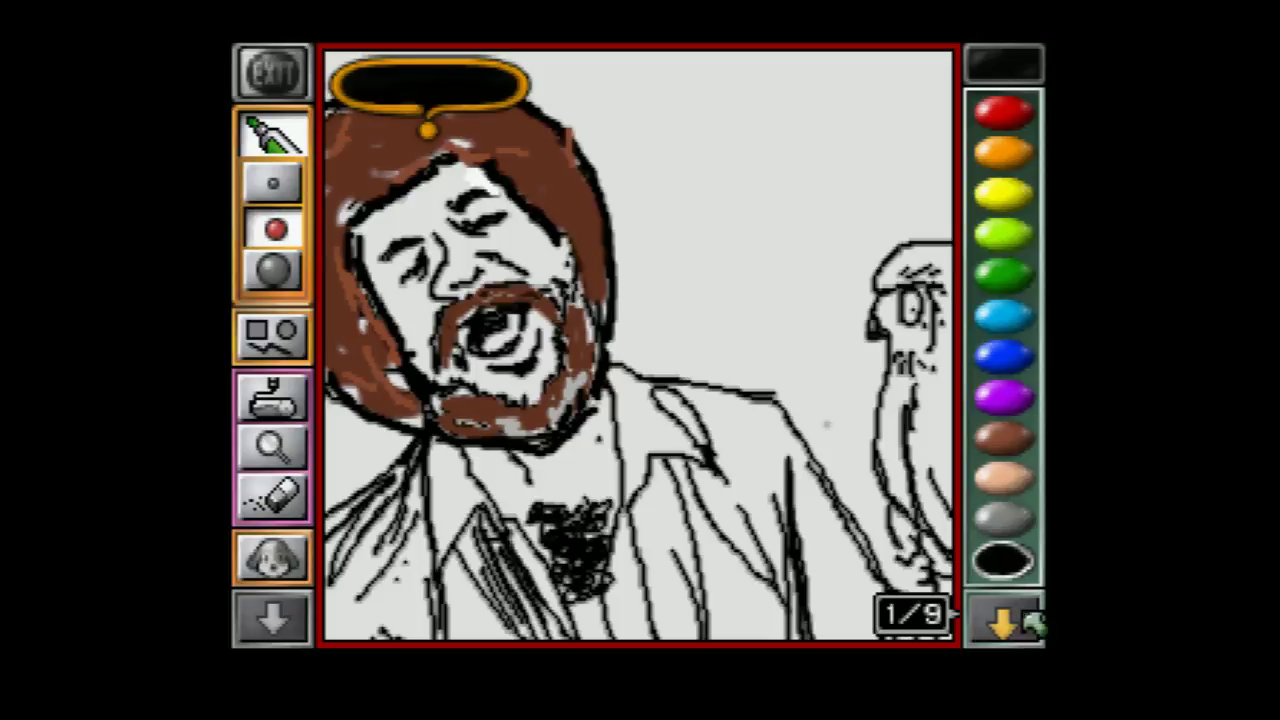
# Shade the man's shirt, collar and sleeves with loose light blue strokes, using the medium pen.
pyautogui.click(1003, 316)
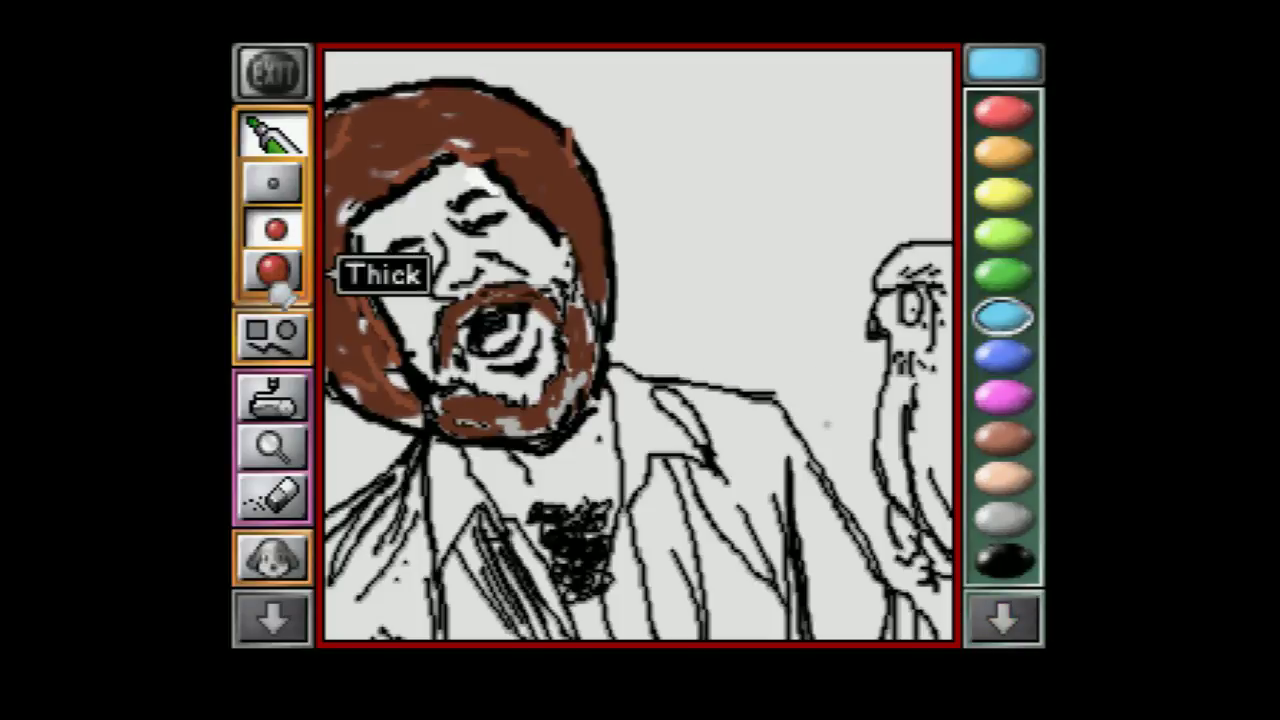
pyautogui.moveTo(420, 475)
pyautogui.mouseDown()
pyautogui.moveTo(372, 537)
pyautogui.moveTo(420, 577)
pyautogui.moveTo(414, 643)
pyautogui.moveTo(491, 623)
pyautogui.moveTo(463, 563)
pyautogui.moveTo(525, 645)
pyautogui.mouseUp()
pyautogui.moveTo(698, 505)
pyautogui.mouseDown()
pyautogui.moveTo(640, 548)
pyautogui.moveTo(645, 565)
pyautogui.moveTo(805, 490)
pyautogui.moveTo(752, 645)
pyautogui.moveTo(766, 491)
pyautogui.moveTo(749, 429)
pyautogui.moveTo(856, 546)
pyautogui.moveTo(846, 591)
pyautogui.moveTo(737, 486)
pyautogui.moveTo(657, 443)
pyautogui.moveTo(622, 388)
pyautogui.moveTo(729, 420)
pyautogui.moveTo(775, 470)
pyautogui.mouseUp()
pyautogui.moveTo(445, 495)
pyautogui.mouseDown()
pyautogui.moveTo(502, 501)
pyautogui.moveTo(577, 645)
pyautogui.moveTo(640, 575)
pyautogui.moveTo(638, 610)
pyautogui.mouseUp()
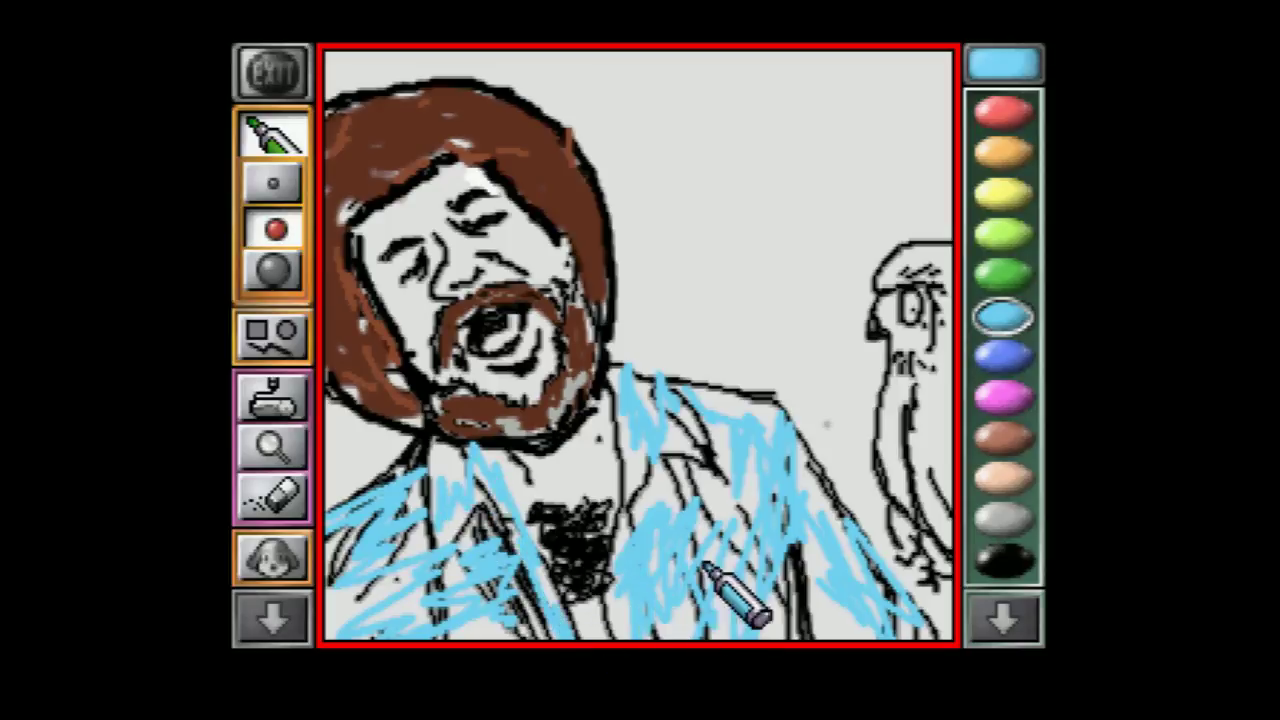
# Redraw the shirt's collar, opening, folds and shoulder outlines in thicker black over the blue.
pyautogui.click(1003, 560)
pyautogui.moveTo(466, 548)
pyautogui.mouseDown()
pyautogui.moveTo(371, 468)
pyautogui.moveTo(406, 469)
pyautogui.moveTo(334, 528)
pyautogui.moveTo(373, 513)
pyautogui.moveTo(417, 456)
pyautogui.moveTo(423, 554)
pyautogui.moveTo(446, 564)
pyautogui.moveTo(451, 534)
pyautogui.moveTo(473, 534)
pyautogui.moveTo(542, 642)
pyautogui.moveTo(499, 456)
pyautogui.moveTo(551, 601)
pyautogui.moveTo(593, 646)
pyautogui.moveTo(628, 566)
pyautogui.moveTo(634, 508)
pyautogui.moveTo(622, 623)
pyautogui.moveTo(638, 623)
pyautogui.moveTo(642, 471)
pyautogui.moveTo(673, 452)
pyautogui.moveTo(724, 462)
pyautogui.mouseUp()
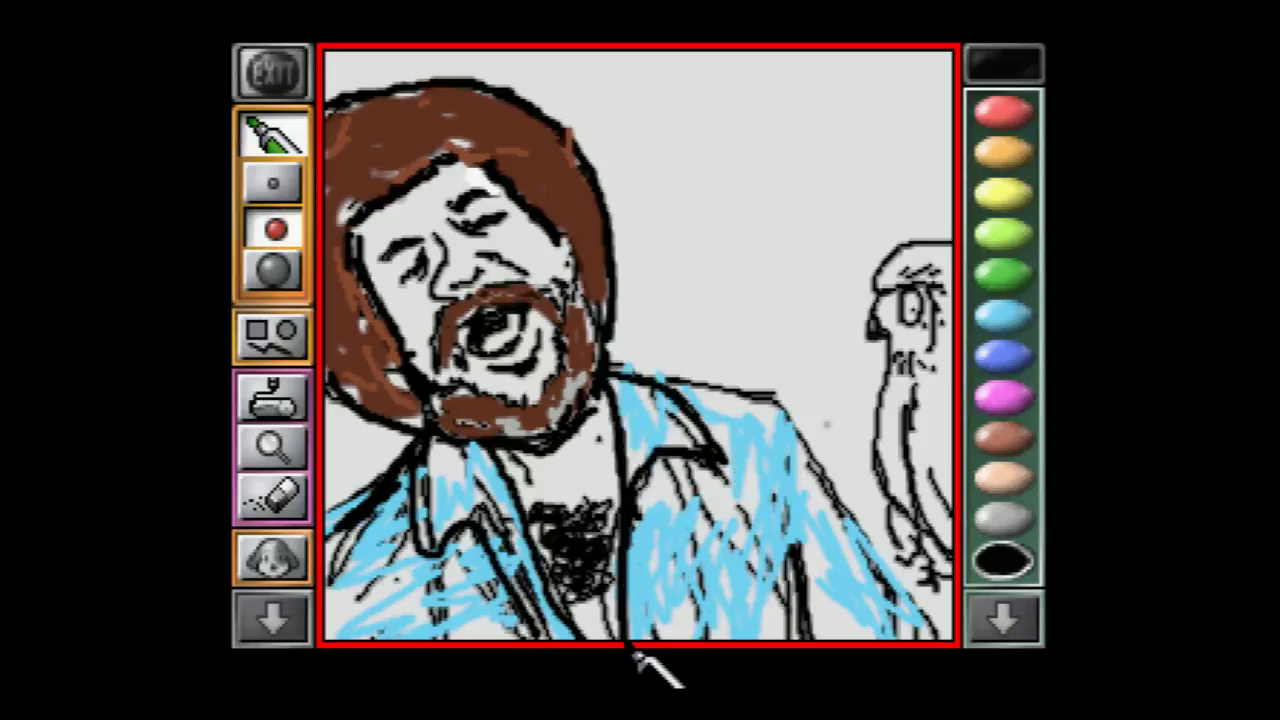
pyautogui.moveTo(497, 497); pyautogui.dragTo(538, 590)
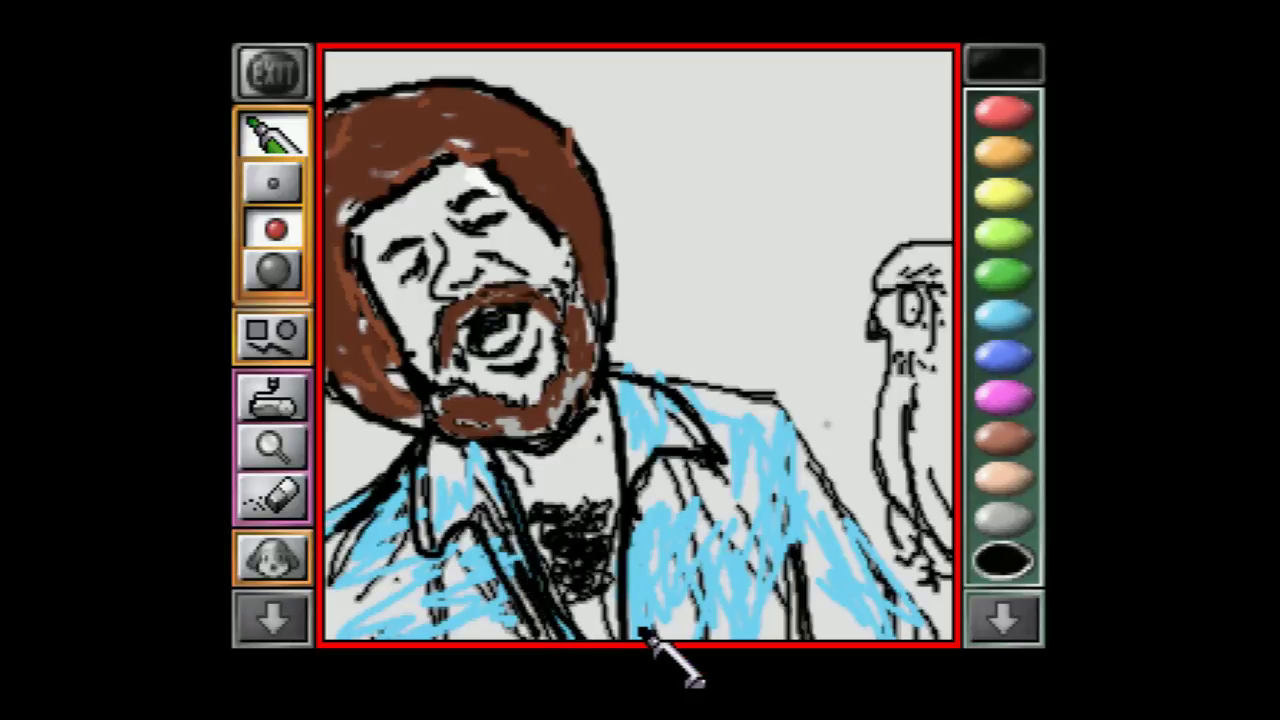
pyautogui.moveTo(729, 543)
pyautogui.mouseDown()
pyautogui.moveTo(779, 569)
pyautogui.moveTo(799, 624)
pyautogui.moveTo(800, 566)
pyautogui.mouseUp()
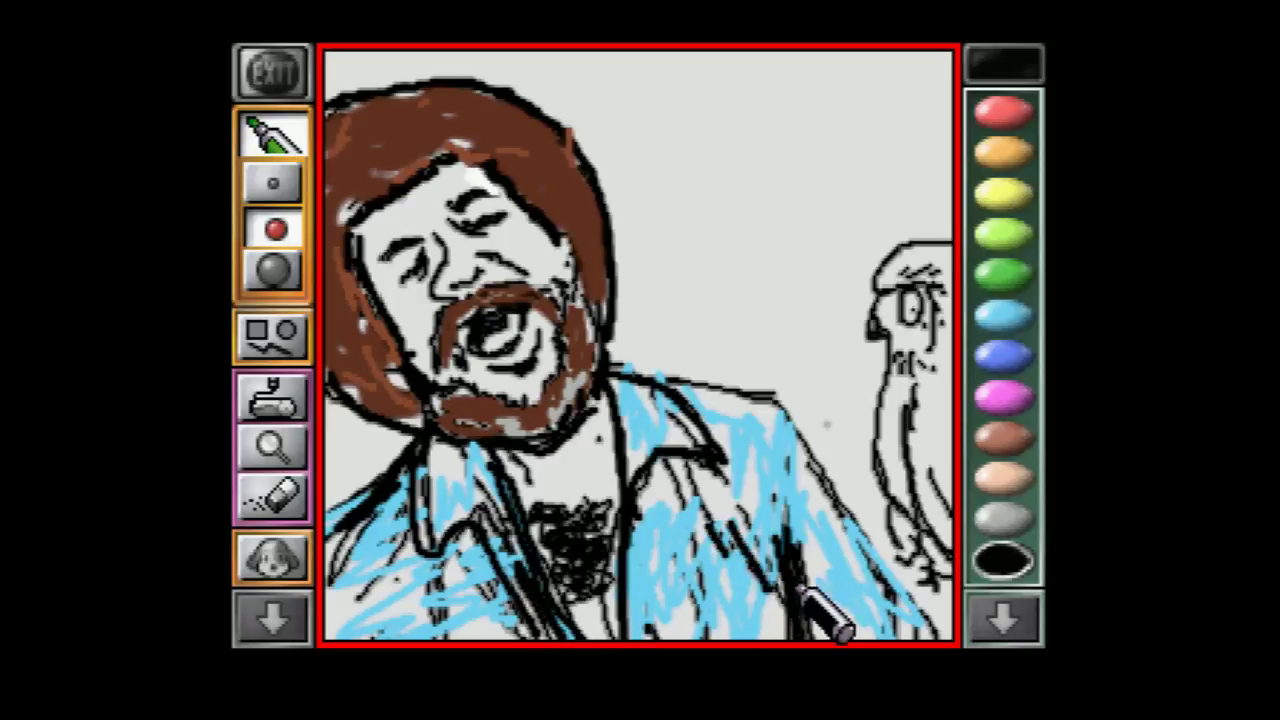
pyautogui.moveTo(658, 386)
pyautogui.mouseDown()
pyautogui.moveTo(790, 417)
pyautogui.moveTo(801, 454)
pyautogui.moveTo(798, 430)
pyautogui.moveTo(900, 565)
pyautogui.mouseUp()
pyautogui.moveTo(360, 540)
pyautogui.mouseDown()
pyautogui.moveTo(365, 470)
pyautogui.moveTo(438, 432)
pyautogui.moveTo(420, 465)
pyautogui.moveTo(358, 508)
pyautogui.moveTo(393, 448)
pyautogui.moveTo(408, 448)
pyautogui.moveTo(365, 478)
pyautogui.moveTo(433, 462)
pyautogui.moveTo(410, 468)
pyautogui.moveTo(405, 492)
pyautogui.moveTo(418, 435)
pyautogui.moveTo(418, 562)
pyautogui.moveTo(478, 528)
pyautogui.moveTo(466, 538)
pyautogui.moveTo(490, 538)
pyautogui.moveTo(562, 640)
pyautogui.moveTo(528, 602)
pyautogui.moveTo(465, 465)
pyautogui.moveTo(487, 499)
pyautogui.moveTo(477, 465)
pyautogui.moveTo(562, 637)
pyautogui.moveTo(623, 443)
pyautogui.moveTo(632, 573)
pyautogui.moveTo(628, 378)
pyautogui.moveTo(725, 392)
pyautogui.mouseUp()
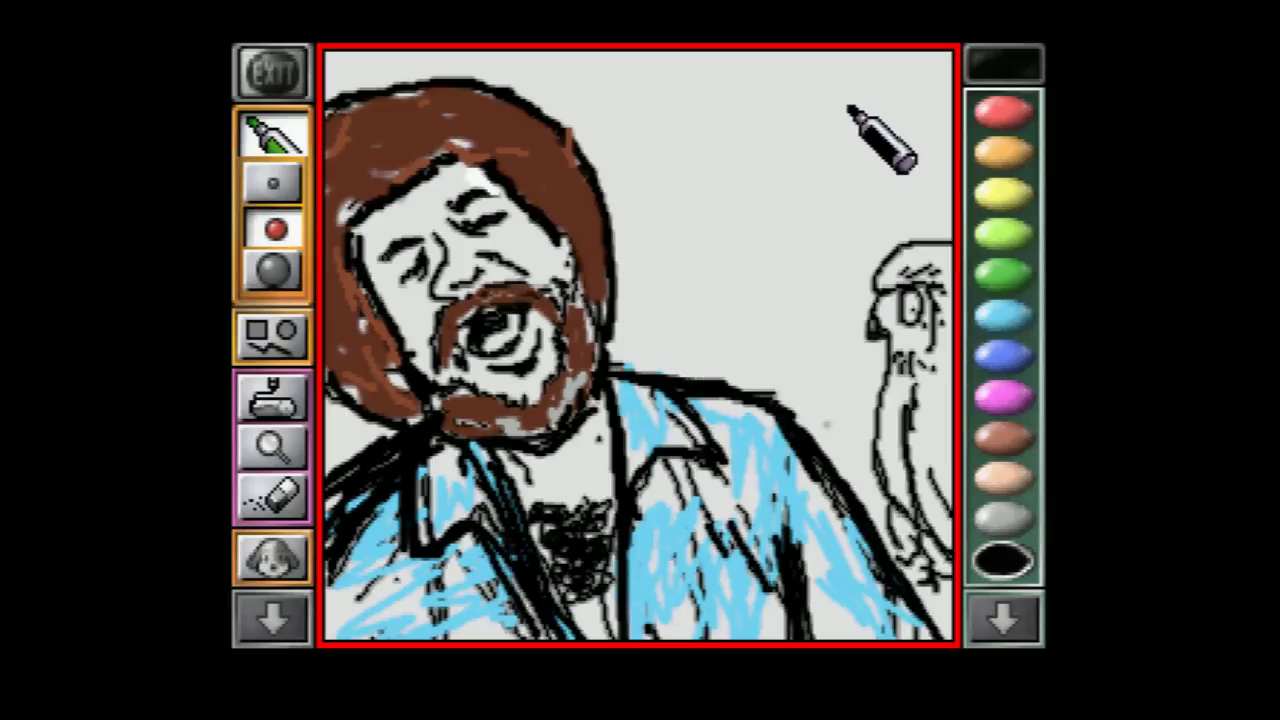
# Paint the background gap between the man's hair and shoulder white with the medium pen.
pyautogui.click(1008, 620)
pyautogui.click(1010, 624)
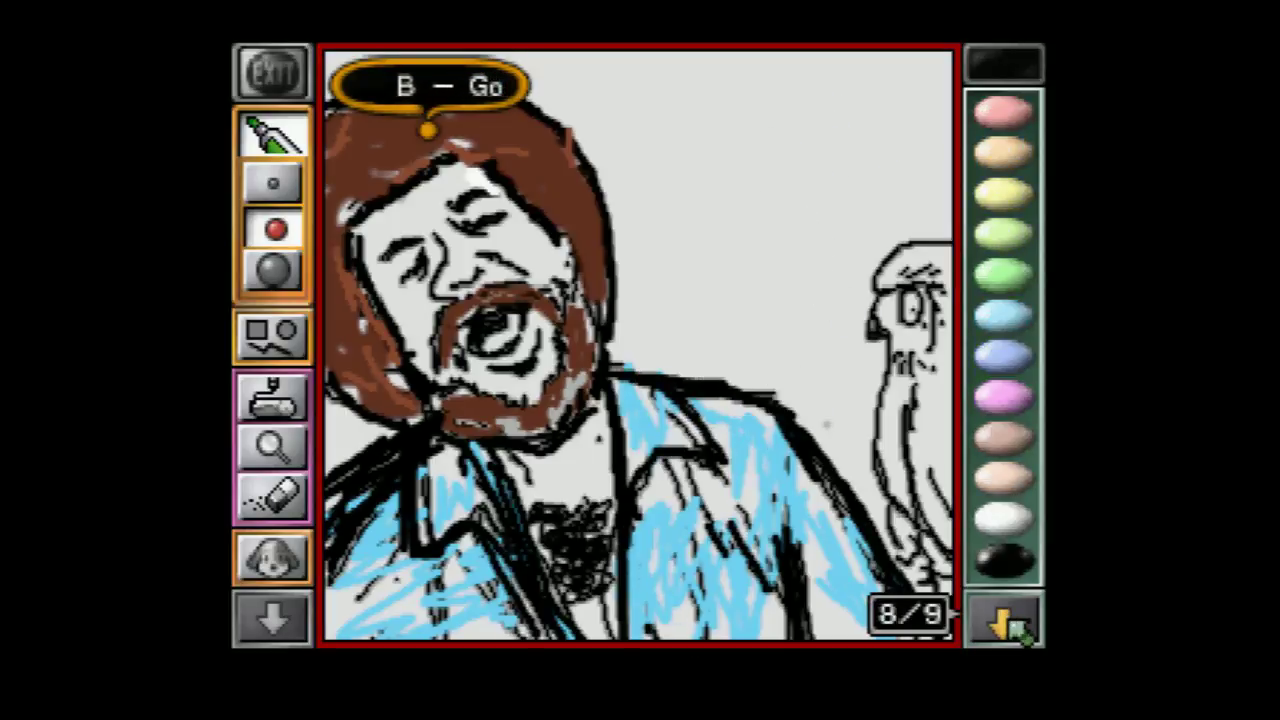
pyautogui.click(1013, 515)
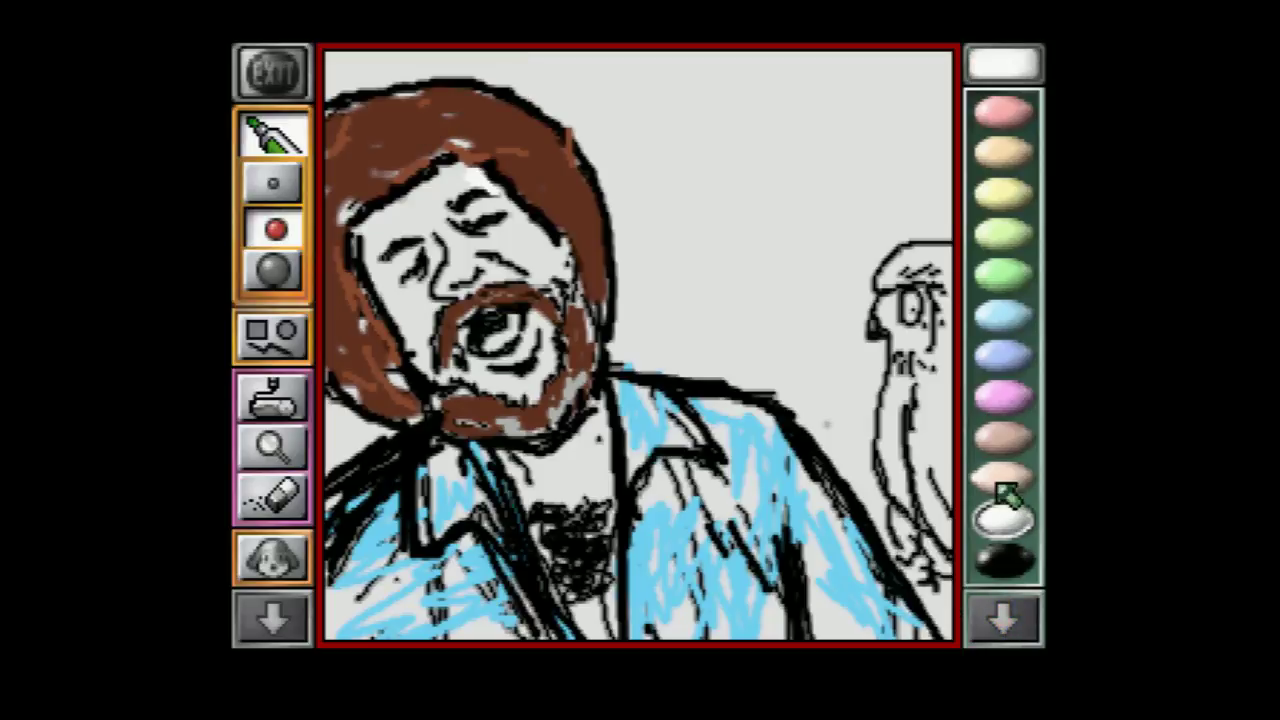
pyautogui.moveTo(337, 466)
pyautogui.mouseDown()
pyautogui.moveTo(343, 508)
pyautogui.moveTo(400, 480)
pyautogui.moveTo(352, 466)
pyautogui.moveTo(400, 478)
pyautogui.moveTo(371, 457)
pyautogui.moveTo(385, 440)
pyautogui.mouseUp()
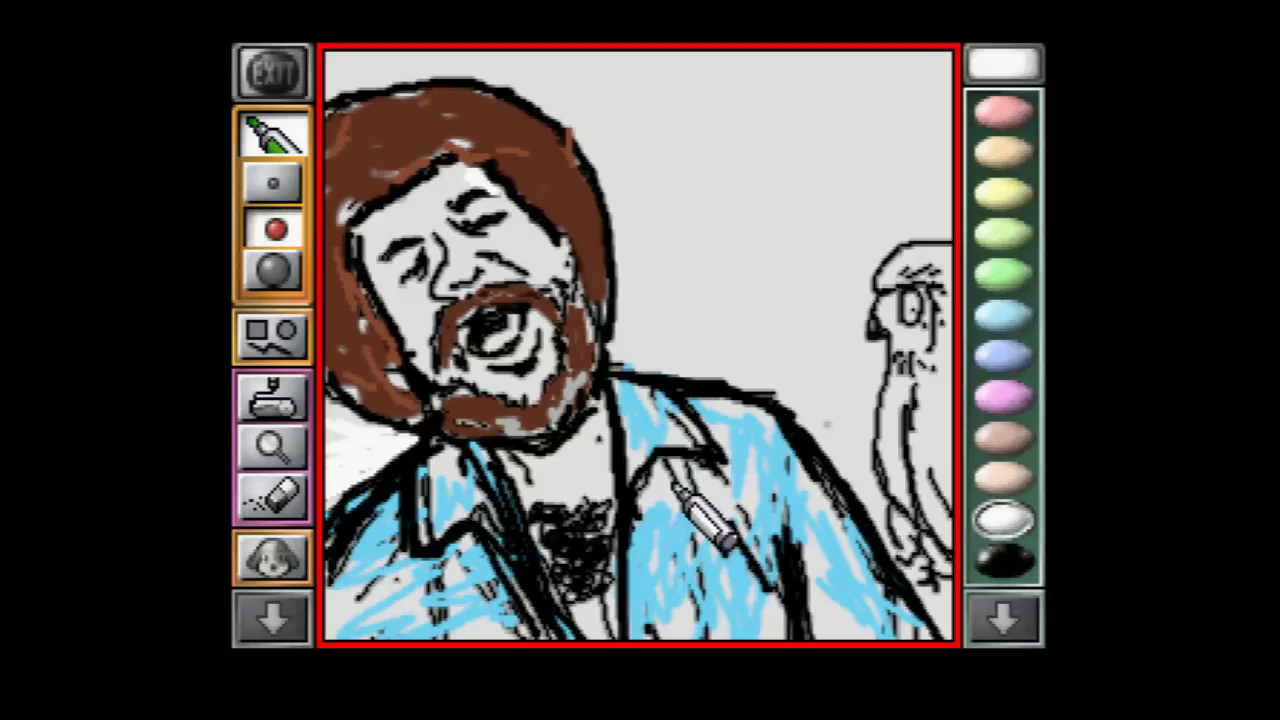
# Darken the man's nostrils in black and touch up around the nose with white.
pyautogui.click(1003, 560)
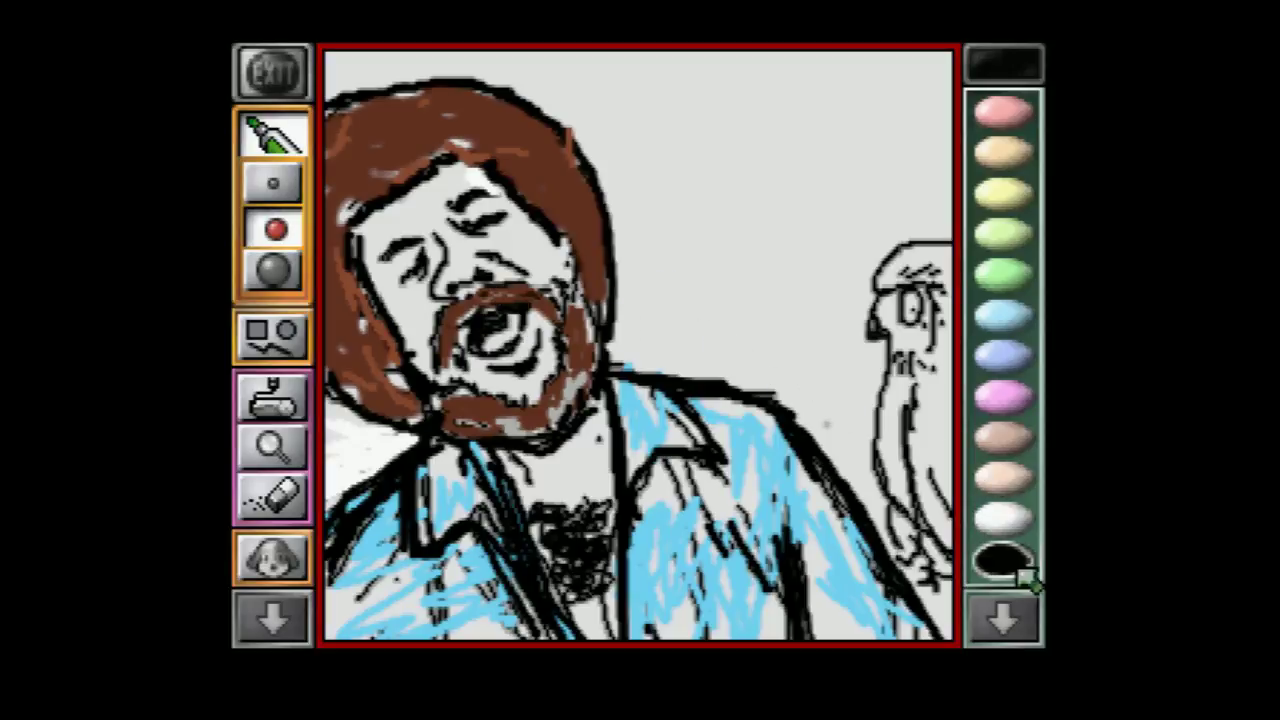
pyautogui.click(1000, 517)
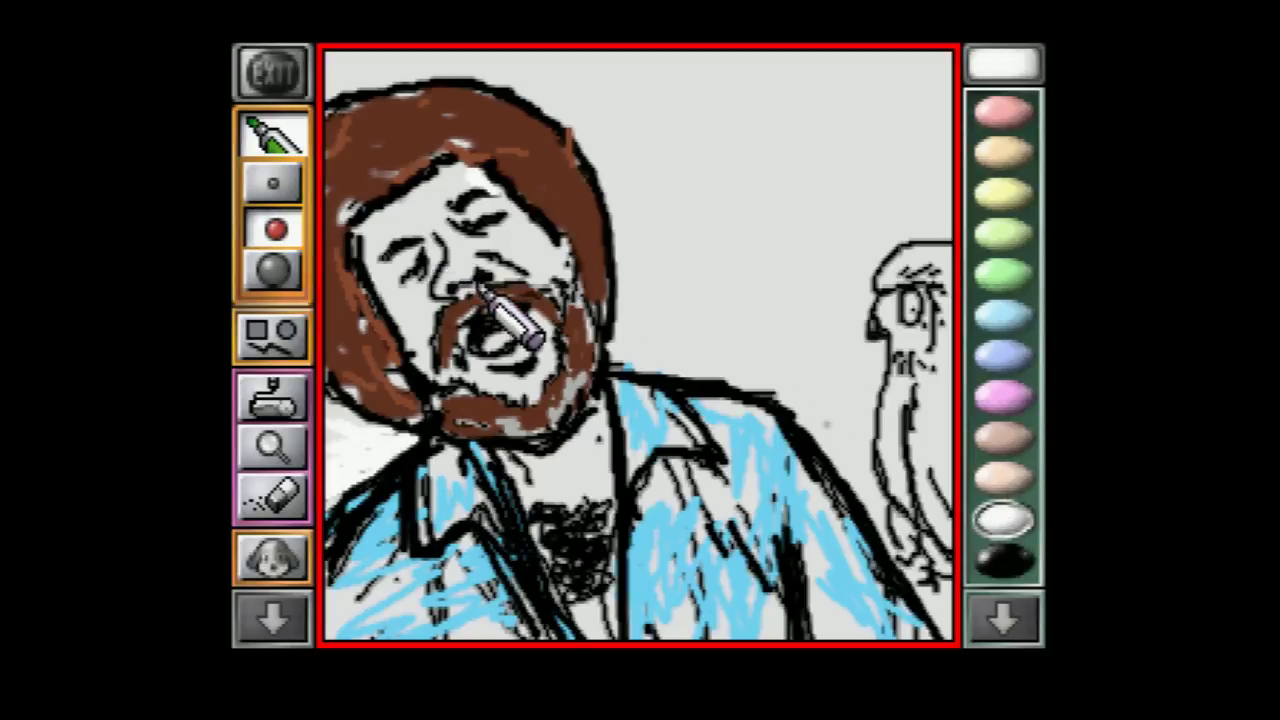
pyautogui.click(275, 185)
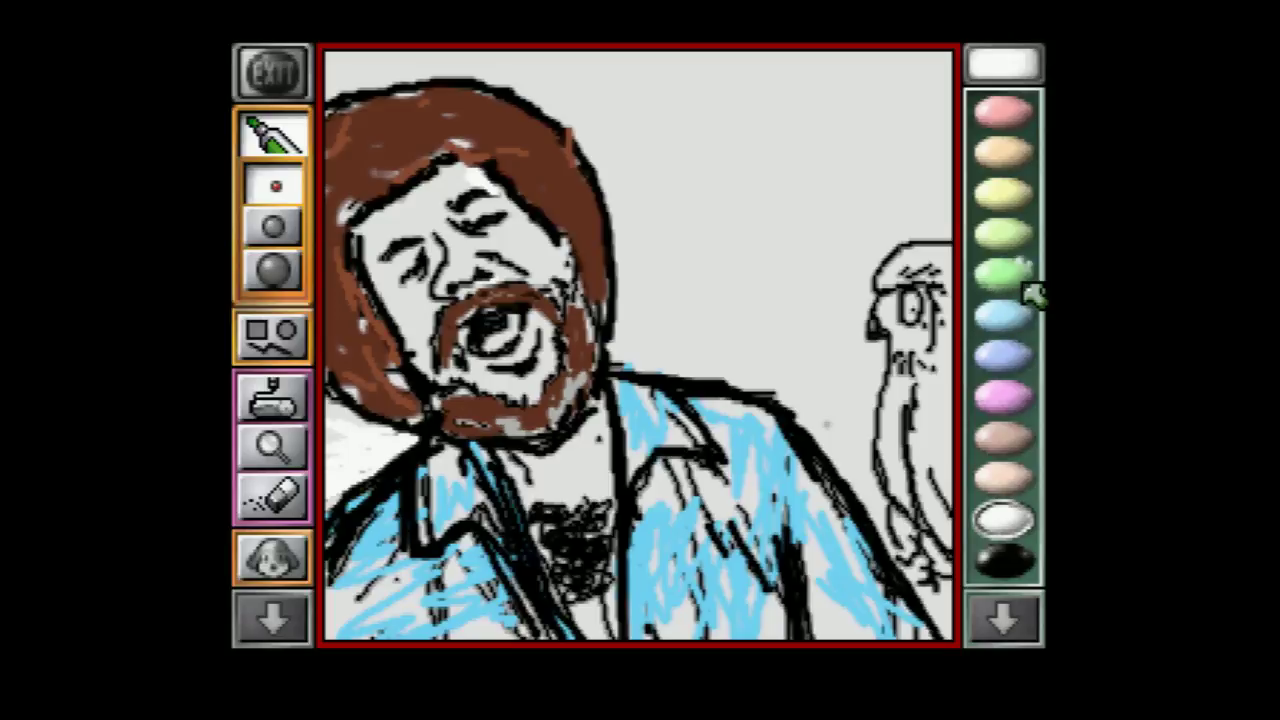
# View the drawing on its own with the tools hidden, and return to the editor.
pyautogui.click(272, 620)
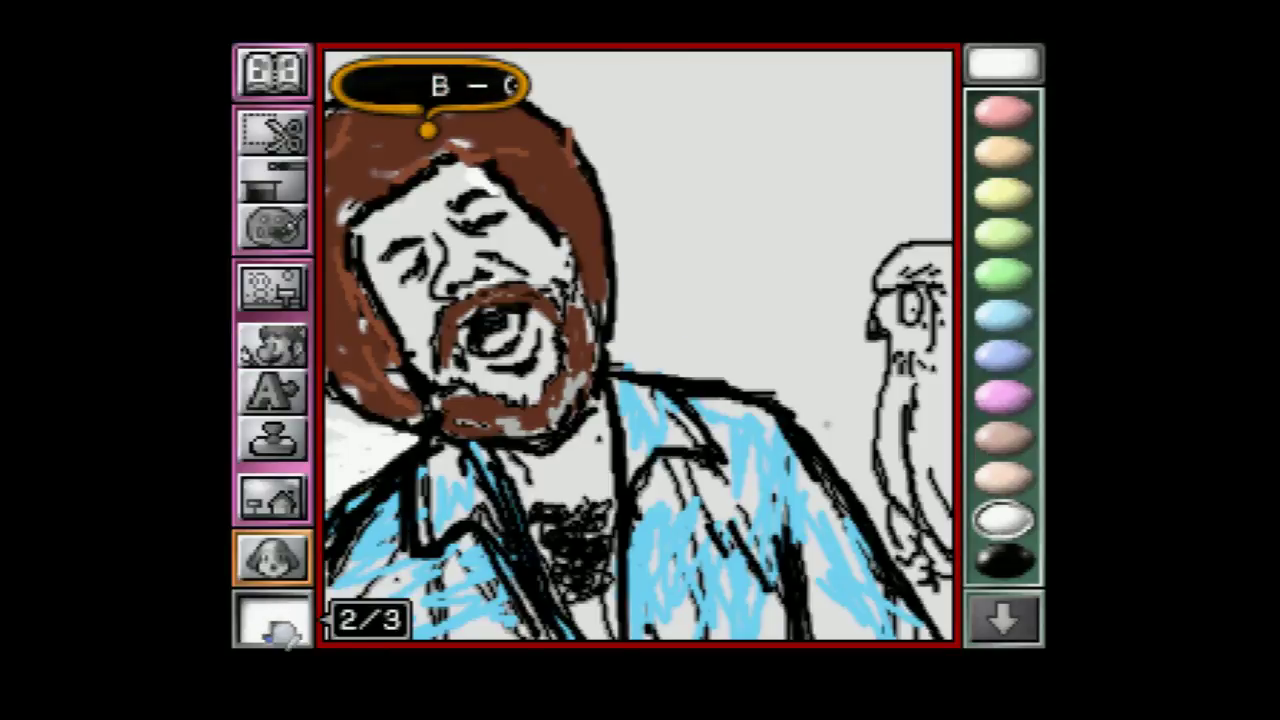
pyautogui.click(272, 620)
pyautogui.click(274, 494)
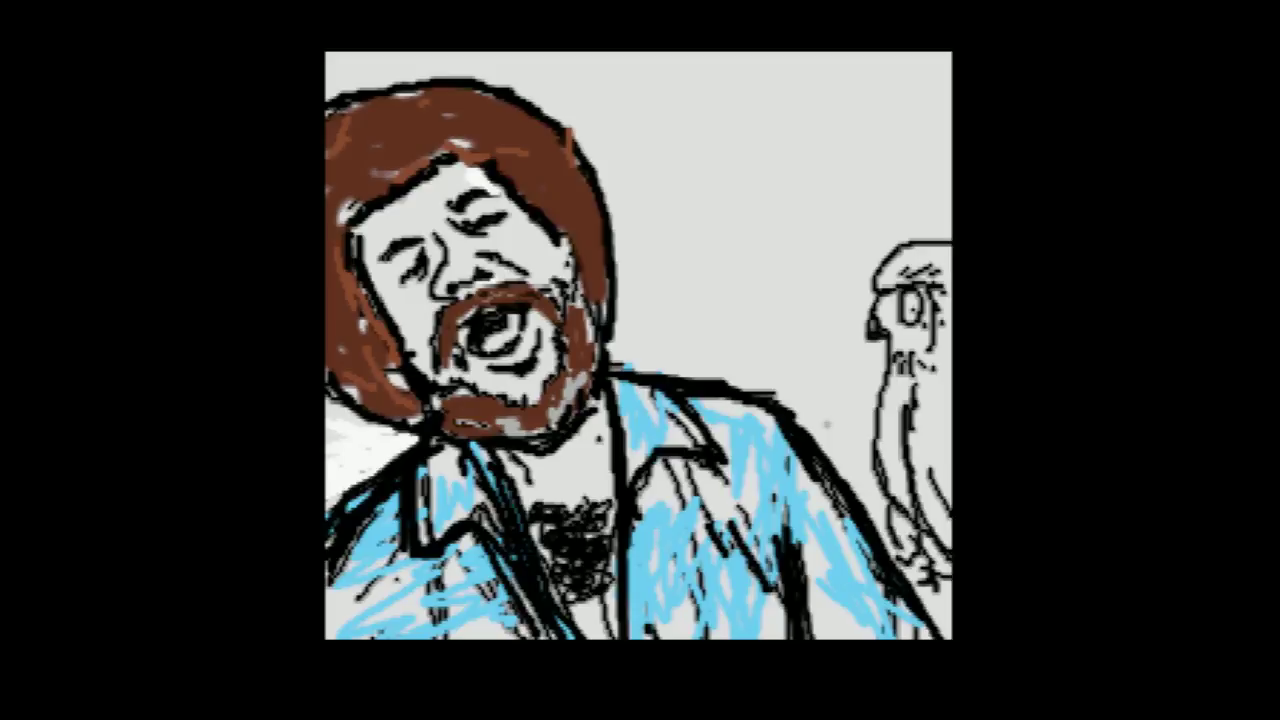
pyautogui.press('Escape')
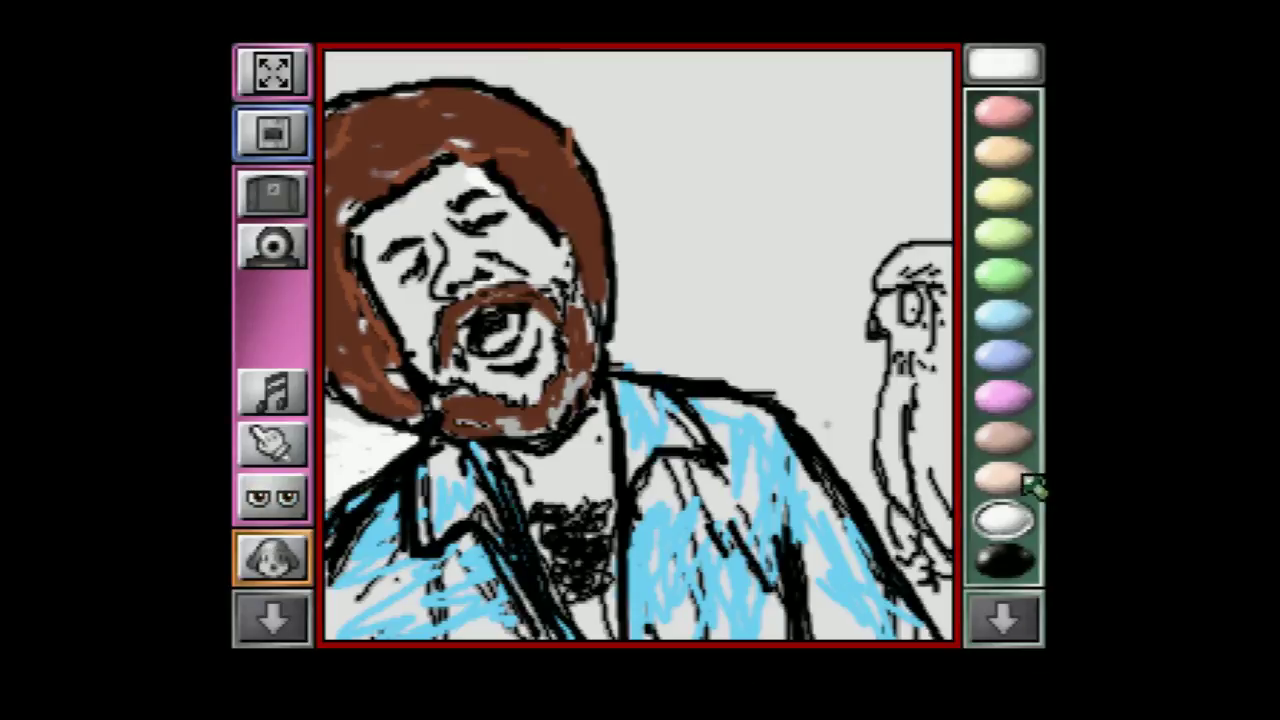
# Choose black as the drawing colour, and view the picture in its decorative frame and again without it.
pyautogui.click(1005, 562)
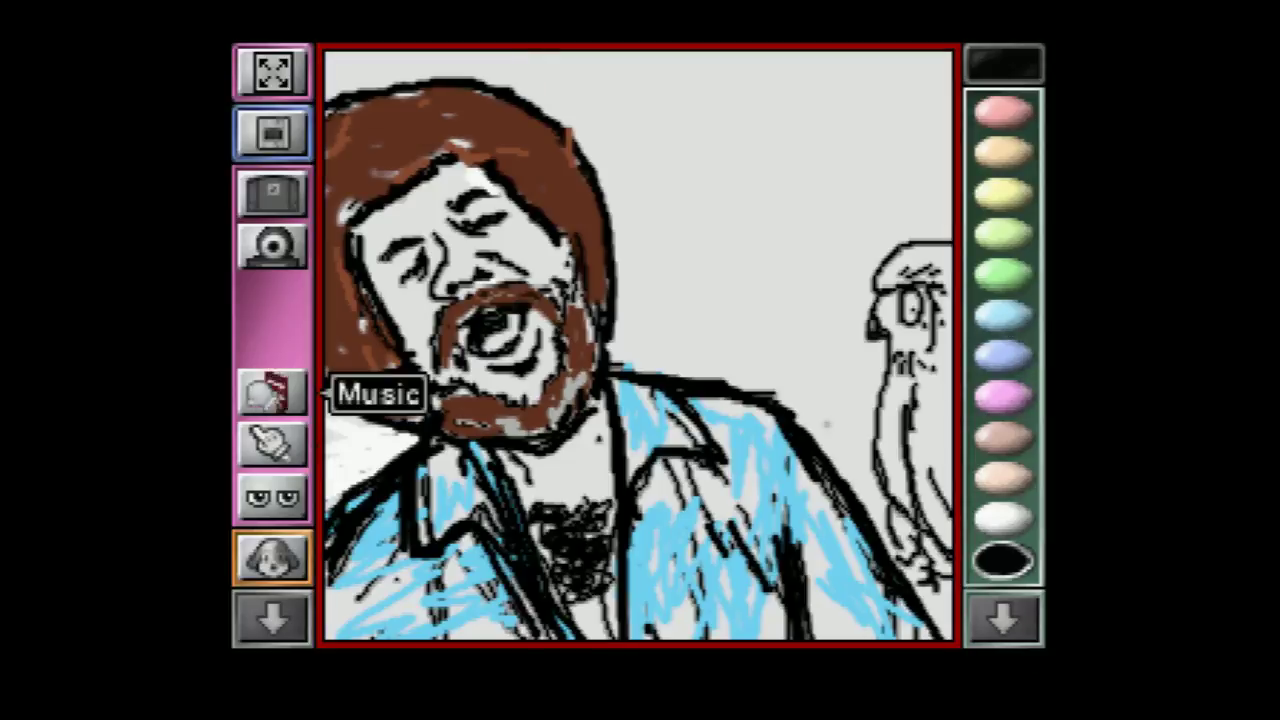
pyautogui.click(272, 620)
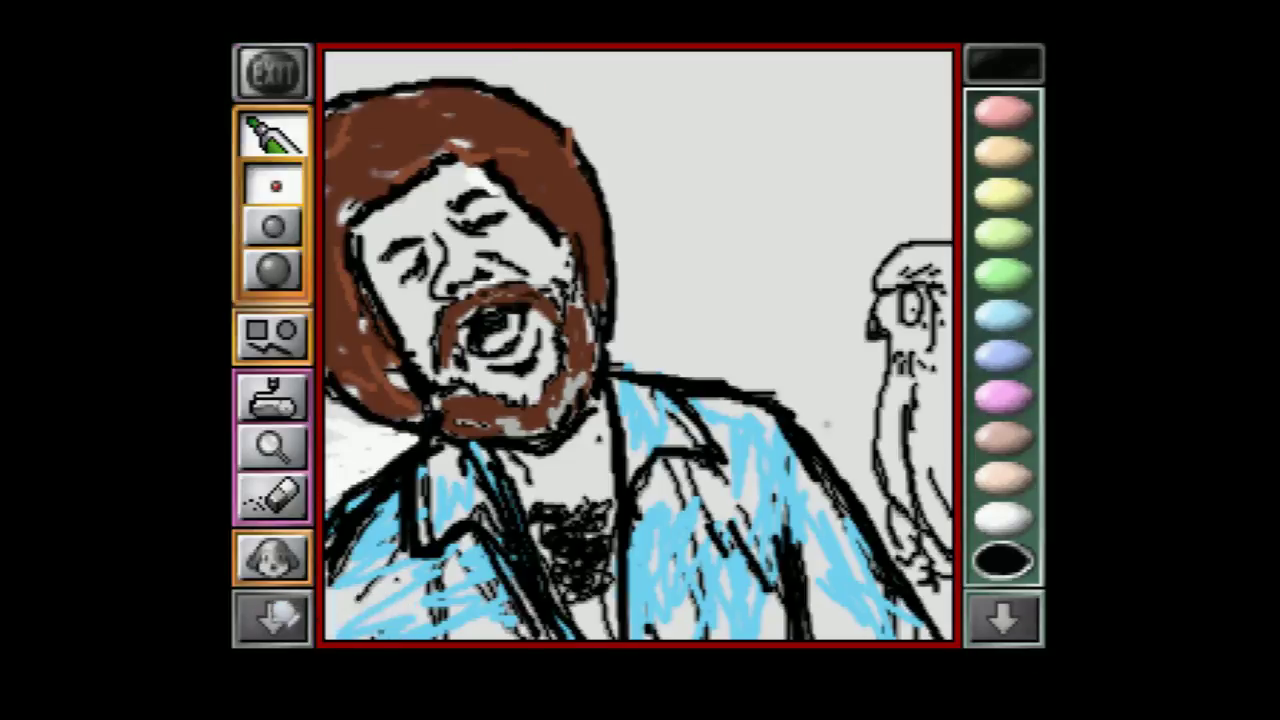
pyautogui.click(272, 620)
pyautogui.click(272, 620)
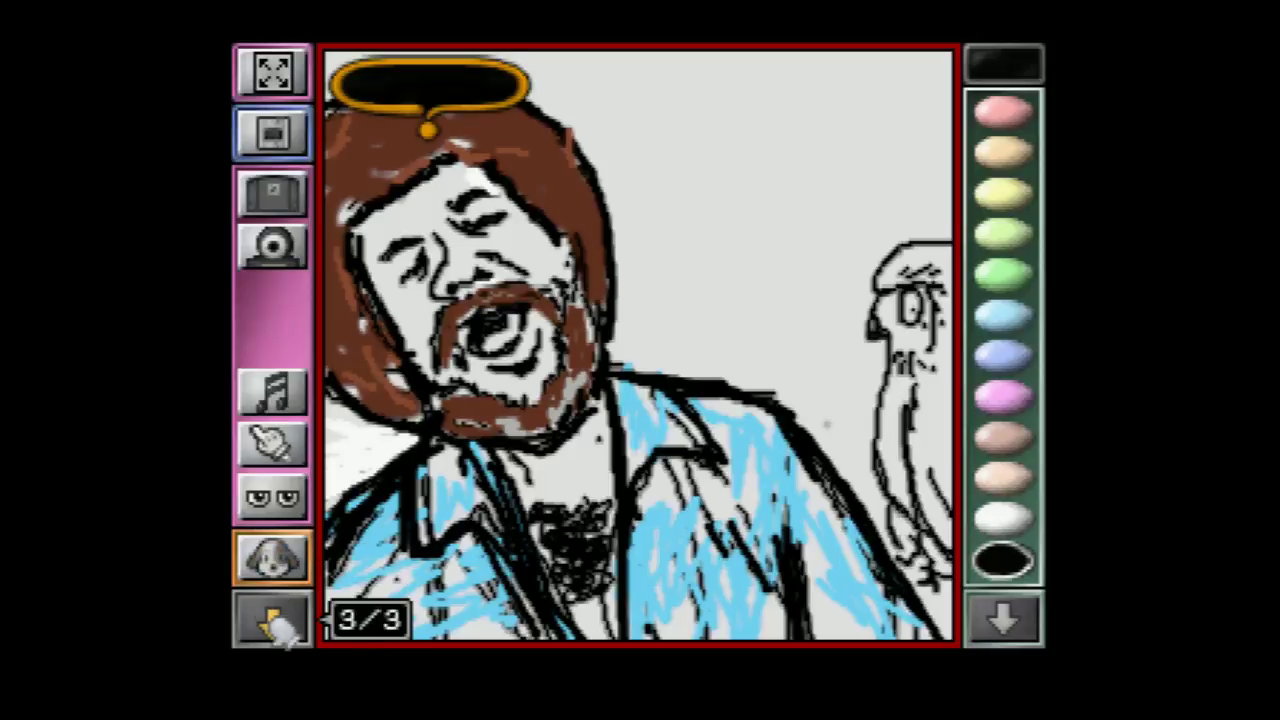
pyautogui.click(272, 495)
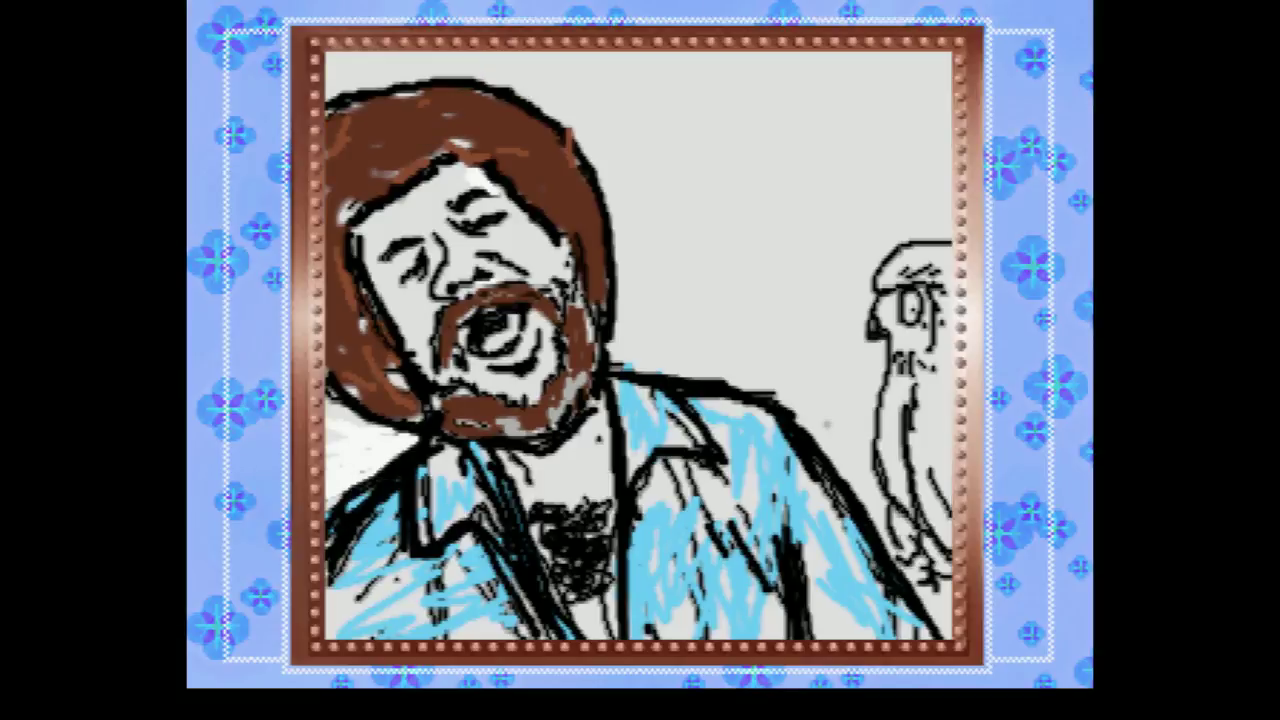
pyautogui.click(290, 517)
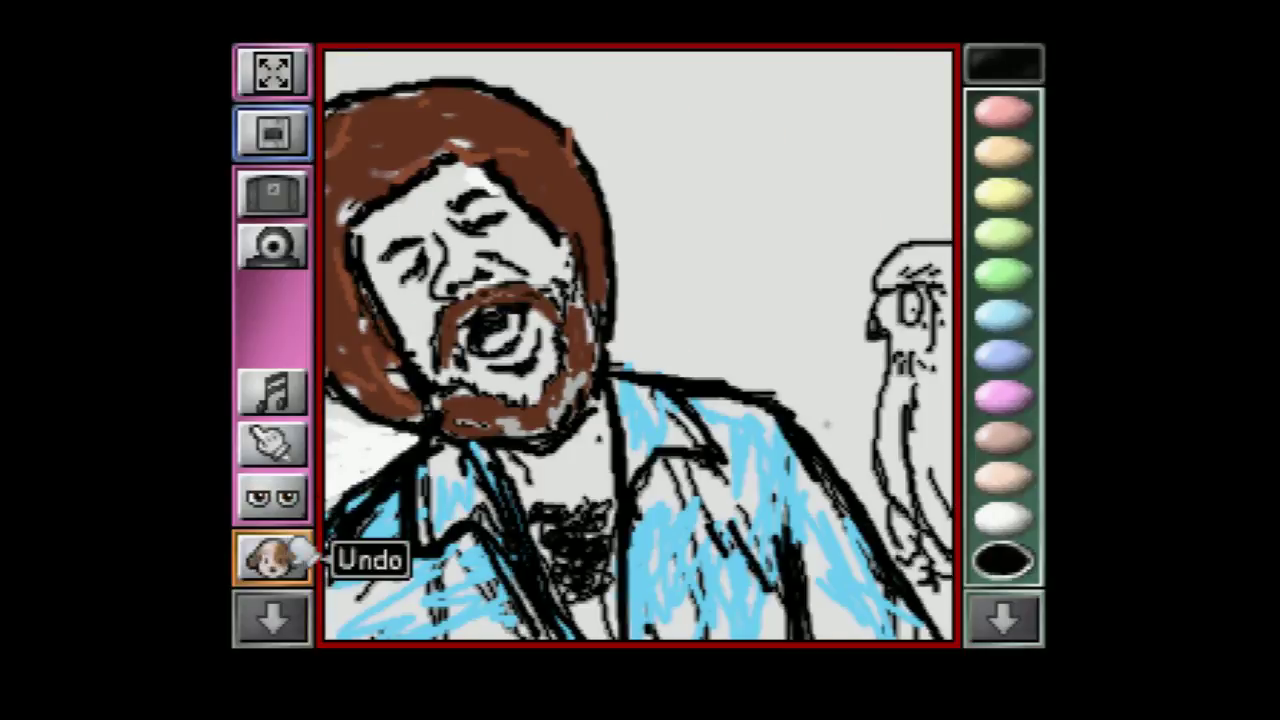
pyautogui.click(283, 505)
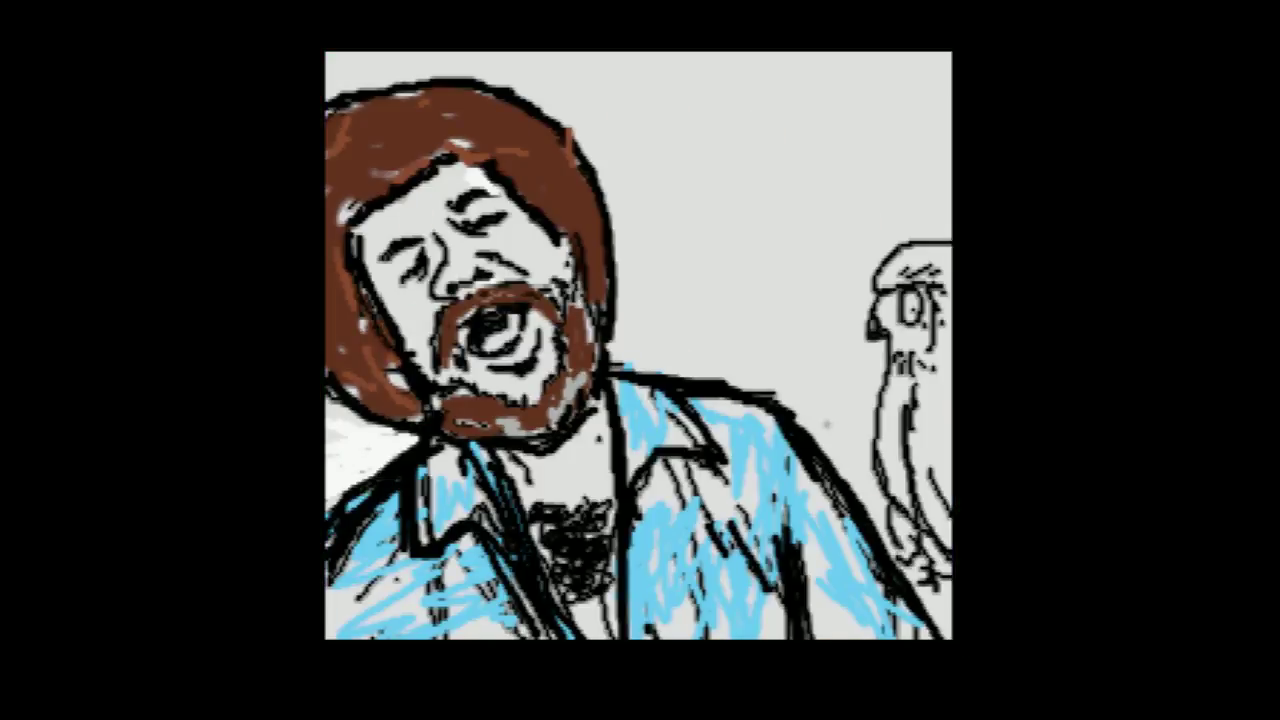